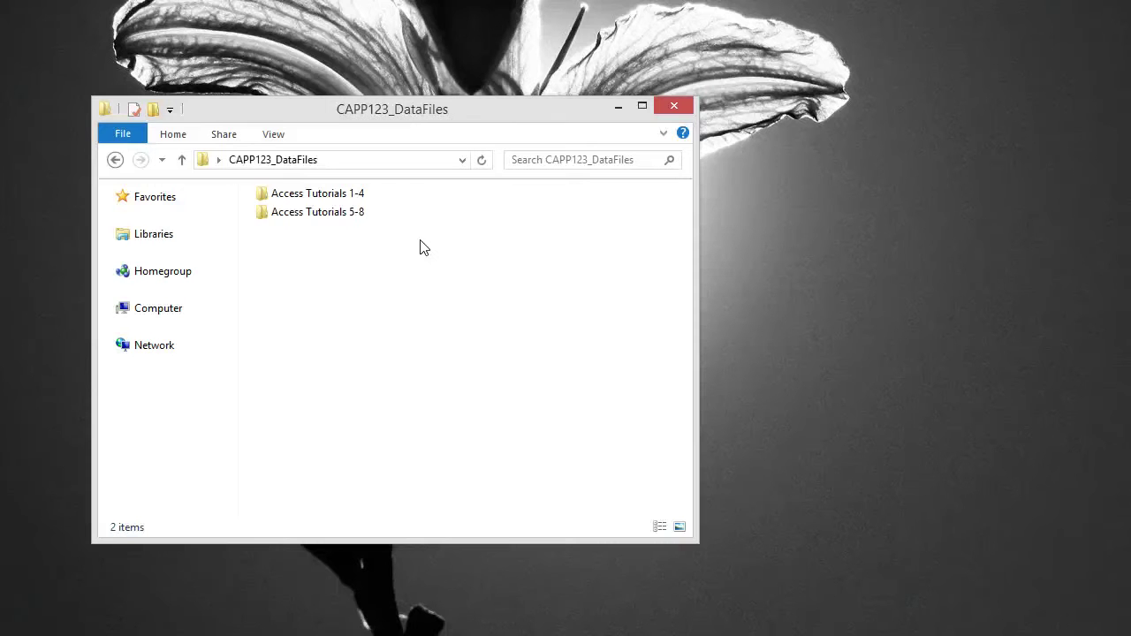
- Open the Panorama database from the Tutorial folder under Access Tutorials 5-8 and Access2
click(404, 247)
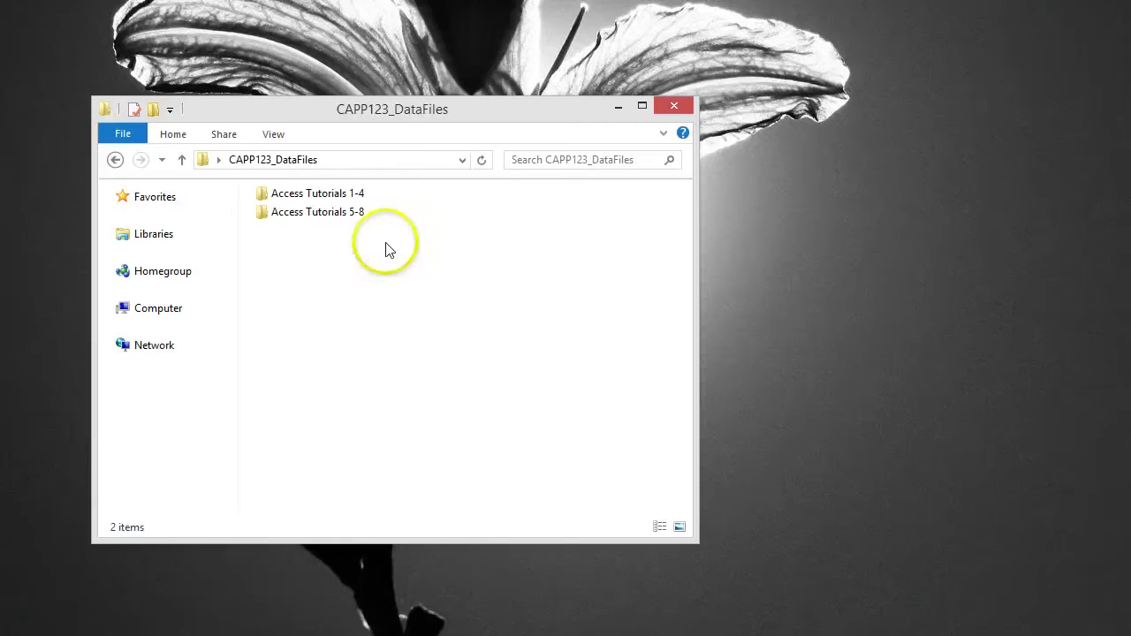
click(345, 221)
double_click(345, 221)
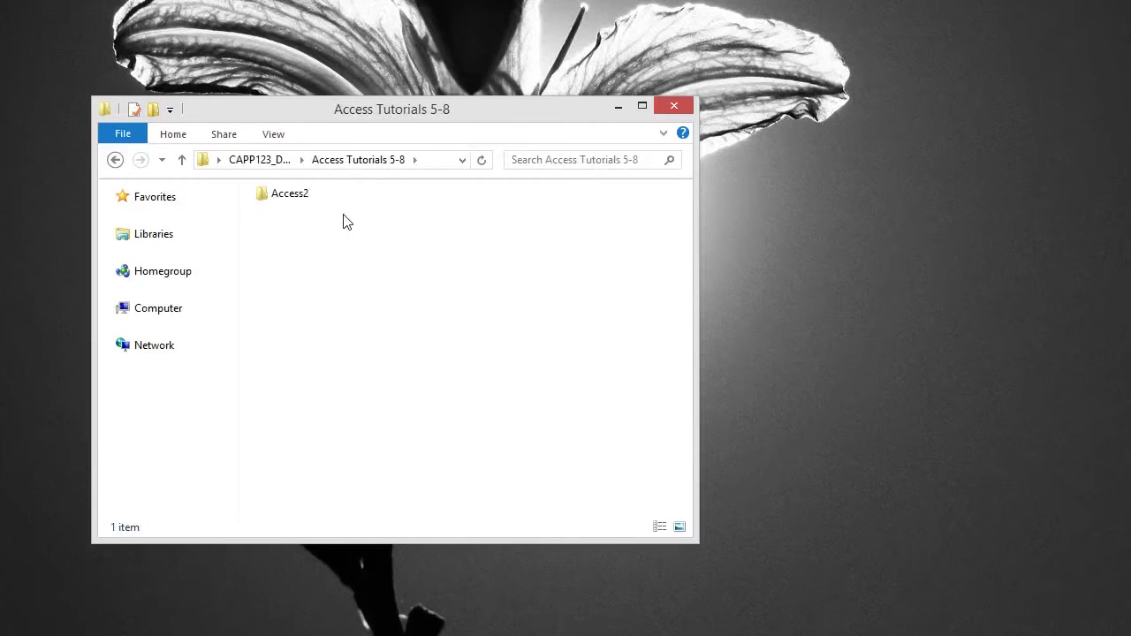
drag(345, 221, 295, 200)
double_click(297, 201)
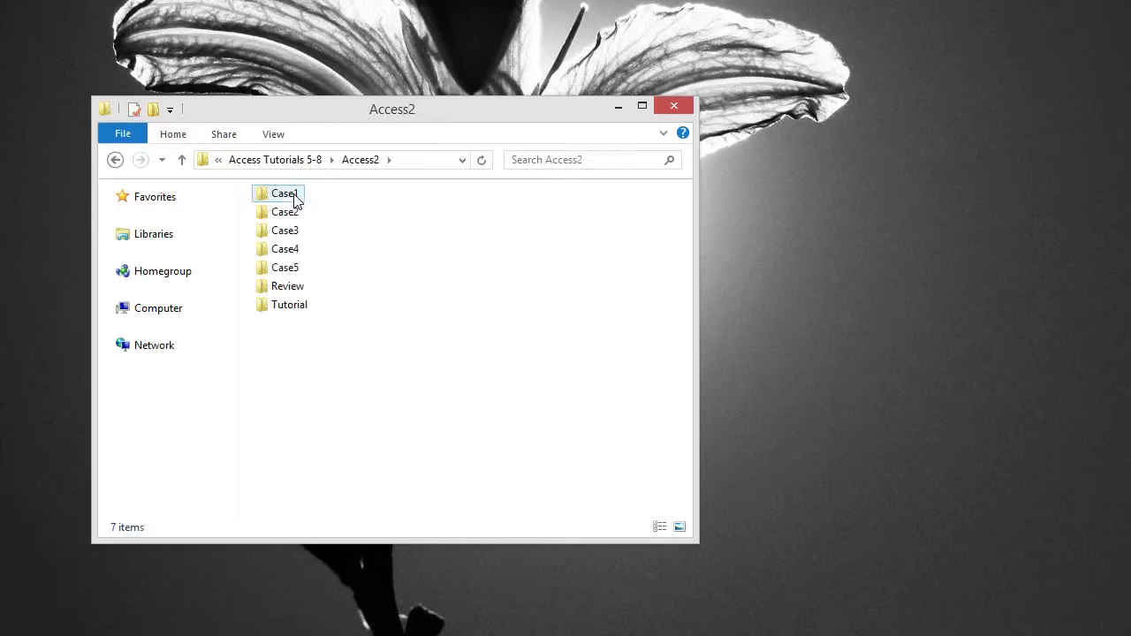
double_click(287, 311)
drag(294, 290, 303, 279)
double_click(301, 274)
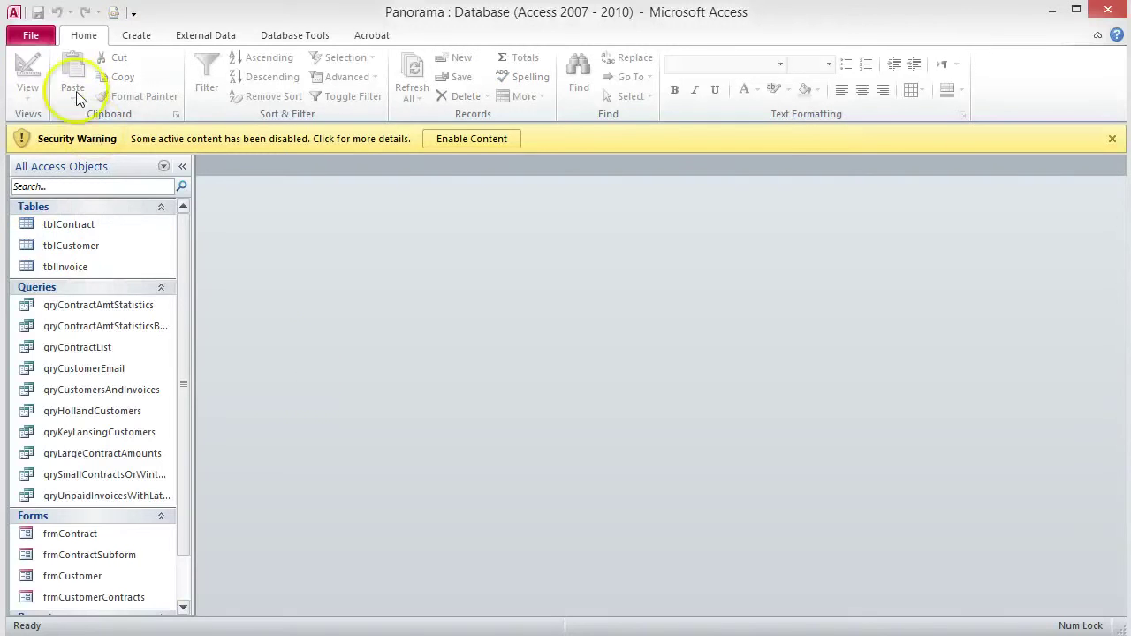
- Save a copy of the database in the Access folder, adding _T5_ and the student's last name to the file name Panorama
click(32, 36)
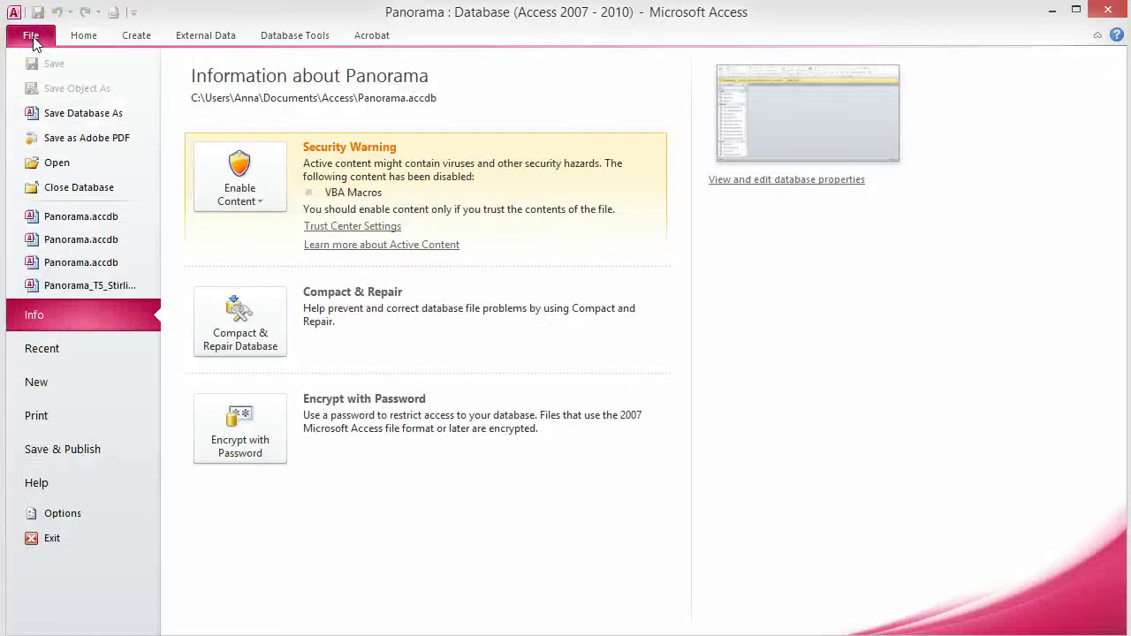
click(70, 118)
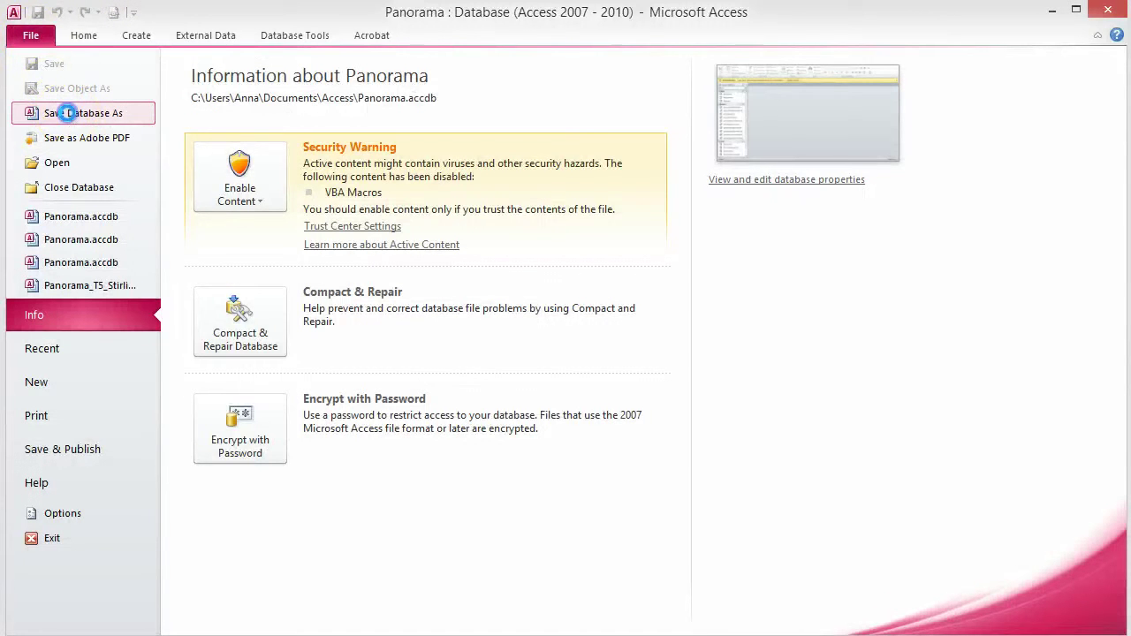
click(192, 384)
key(BackSpace)
text(_T5_Stirling)
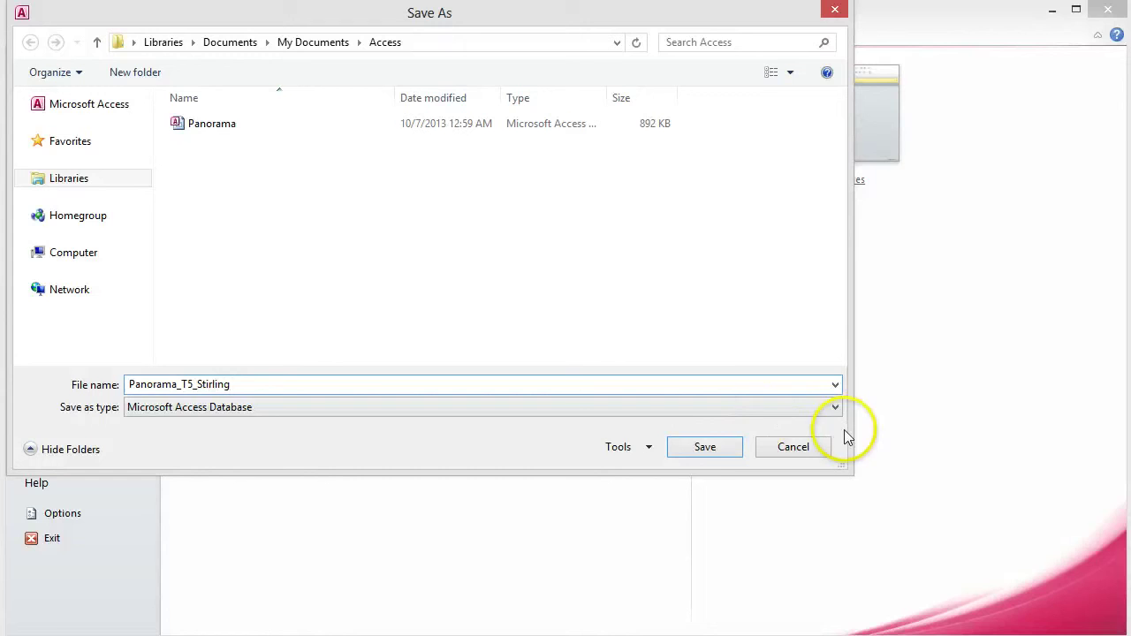
click(707, 449)
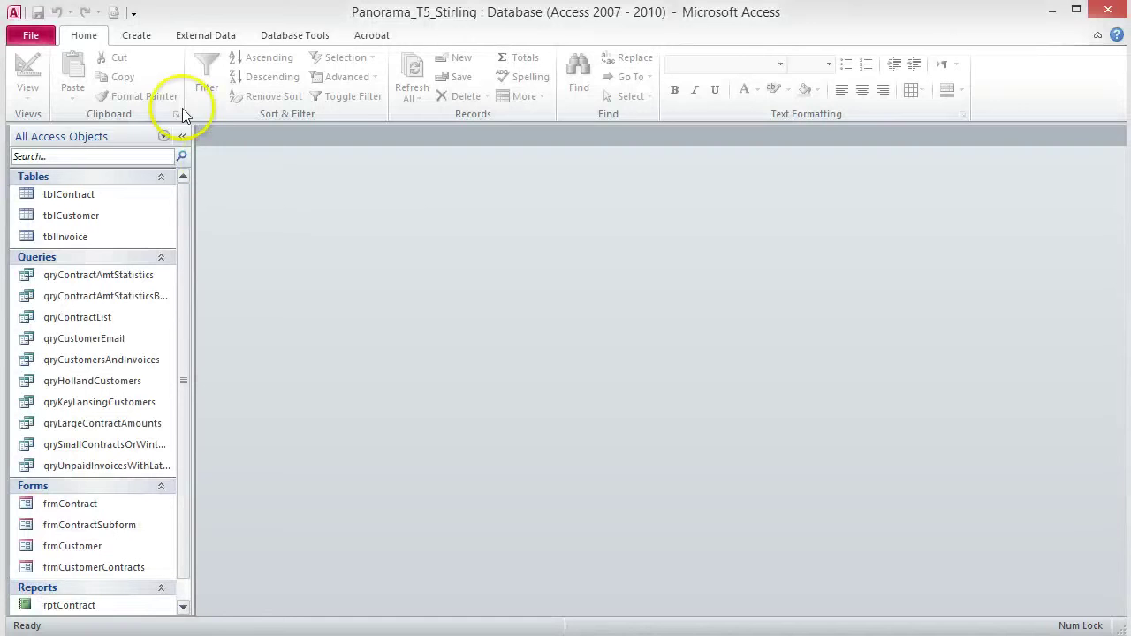
- Create a query in Design view and add the tblCustomer table to it
click(135, 39)
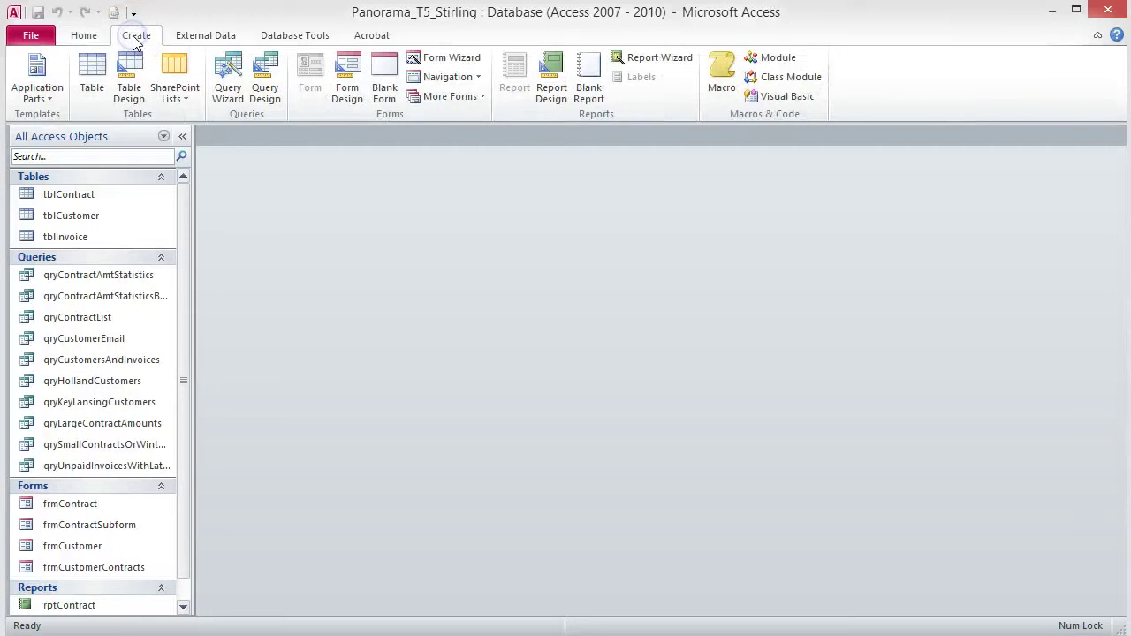
click(262, 94)
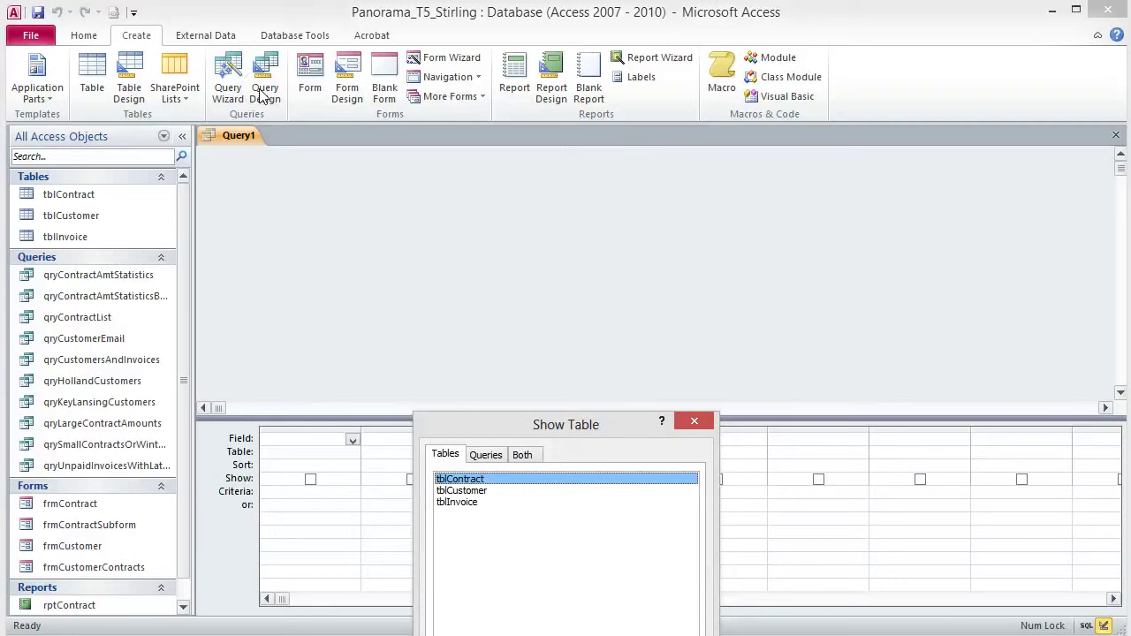
drag(587, 425, 569, 226)
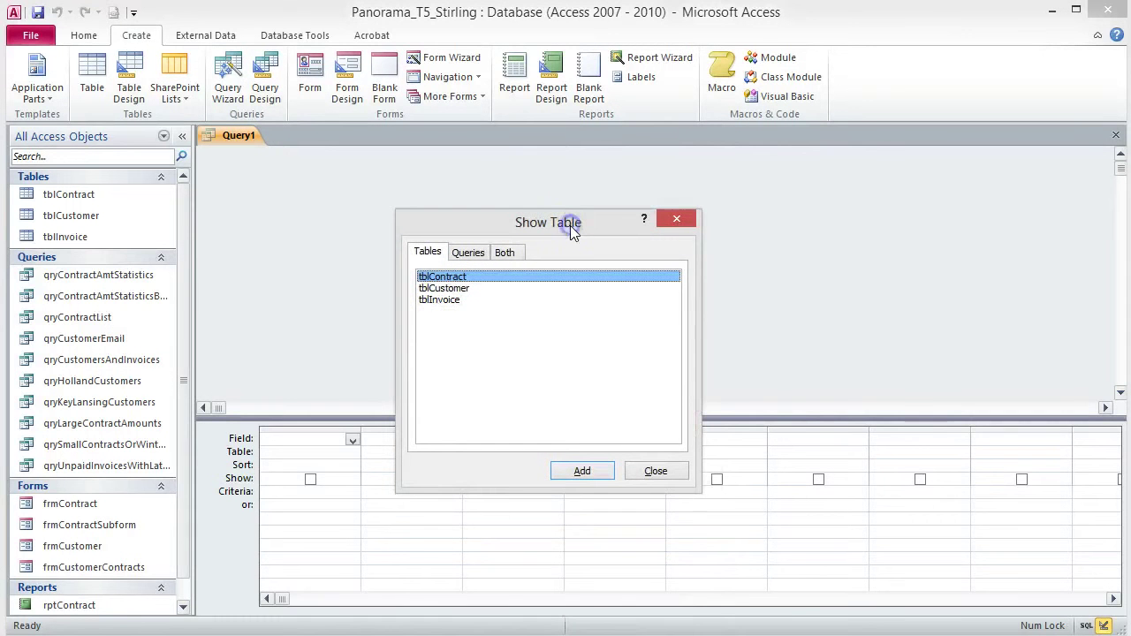
click(515, 309)
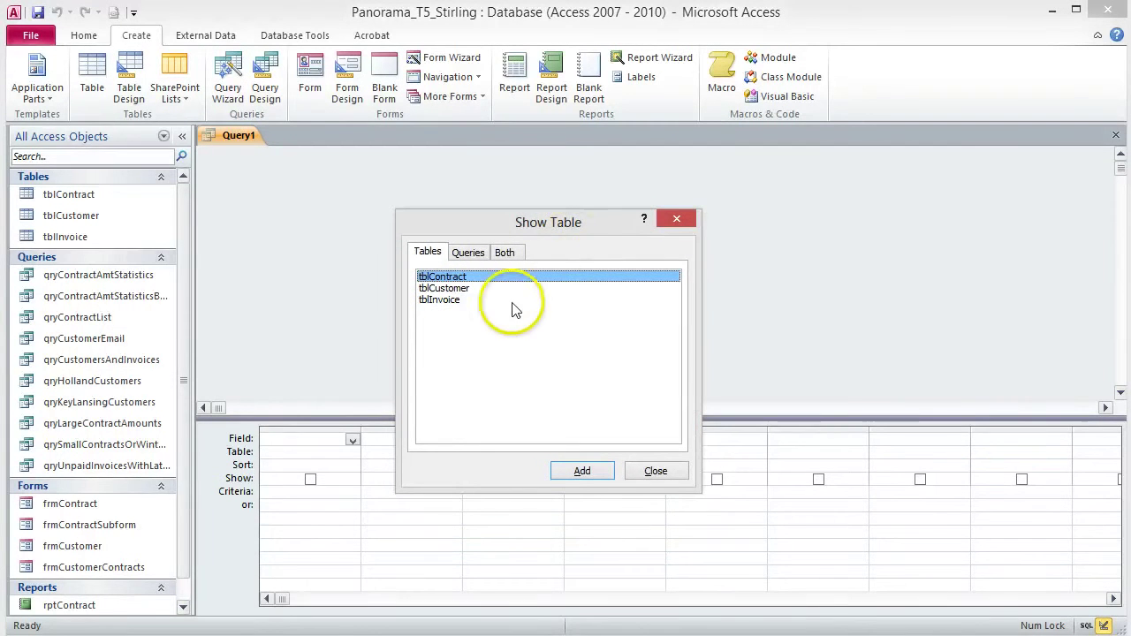
click(458, 288)
click(582, 471)
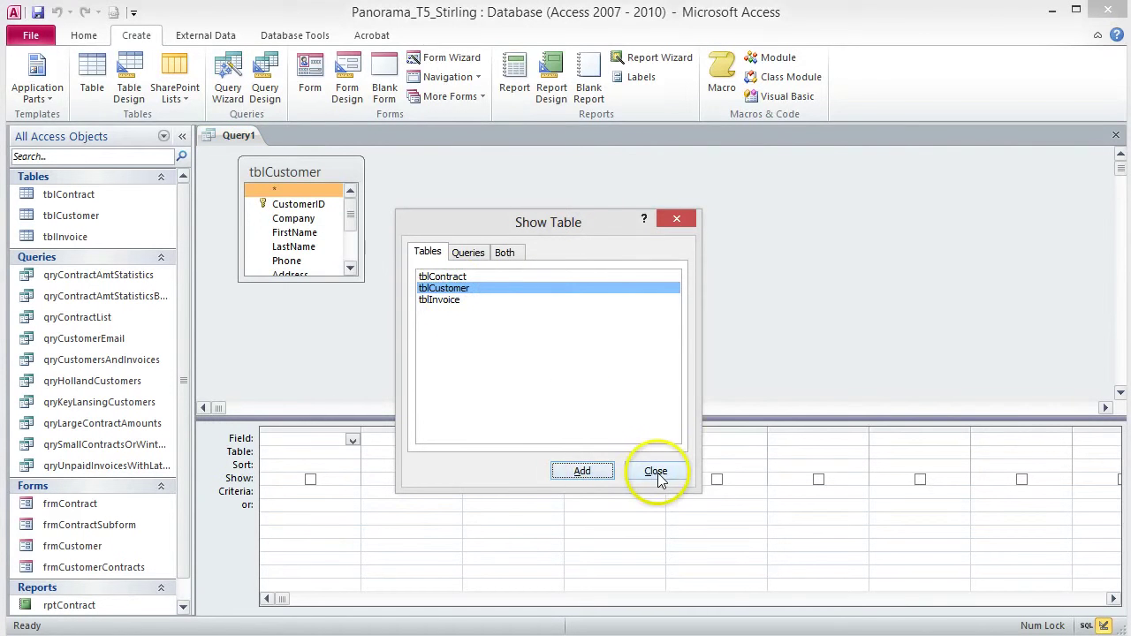
click(655, 471)
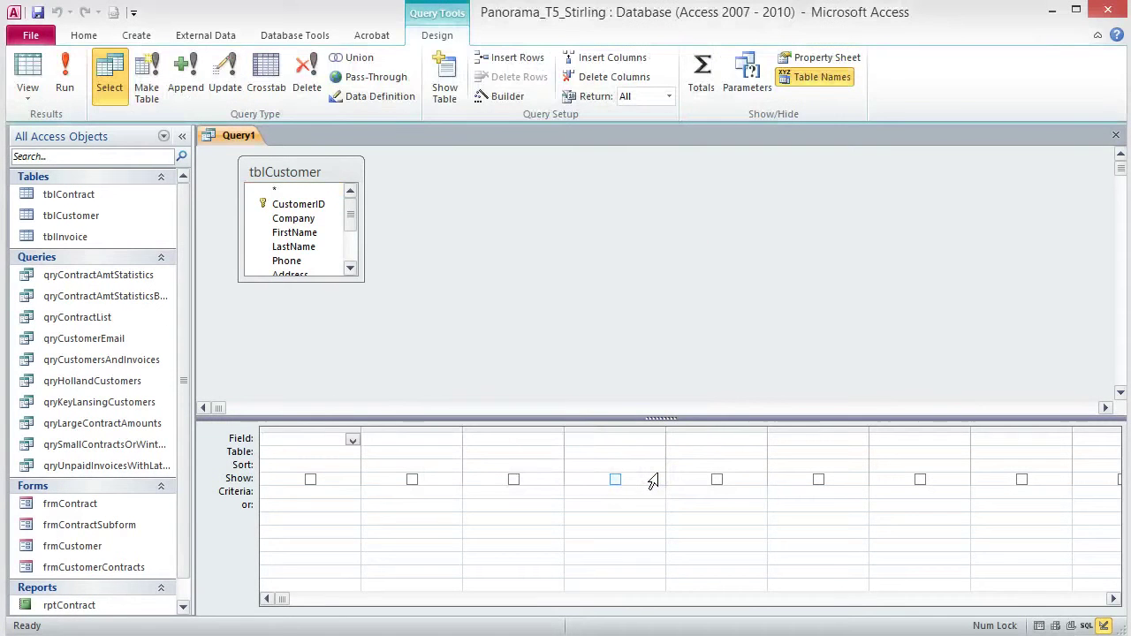
- Add all tblCustomer fields to the design grid and set the Phone criteria to Like "616*"
double_click(308, 173)
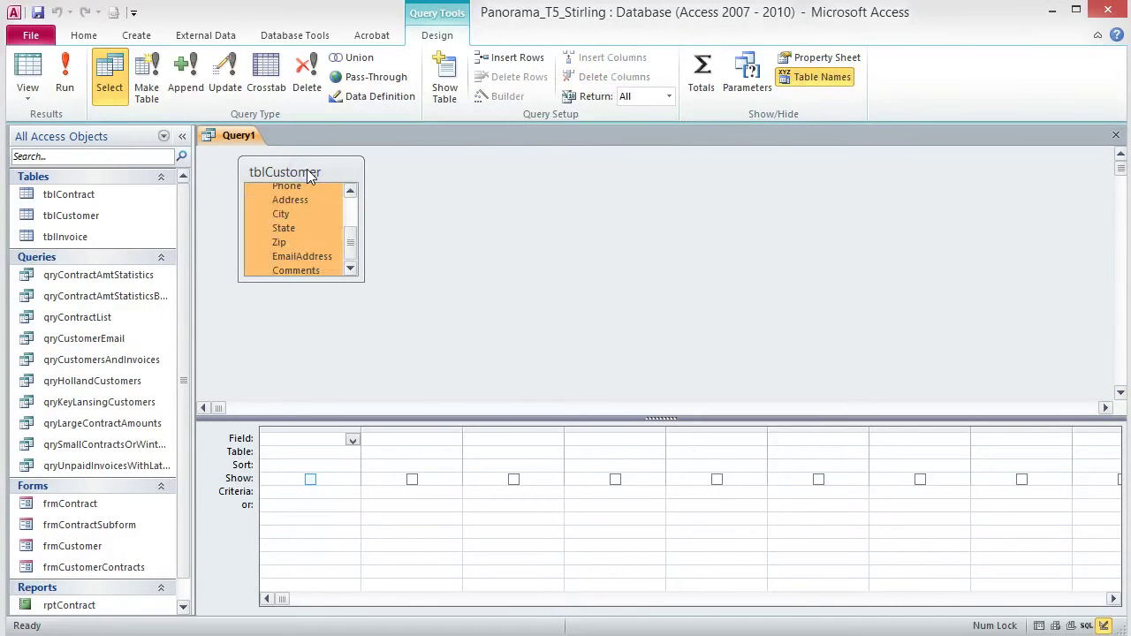
drag(299, 203, 322, 439)
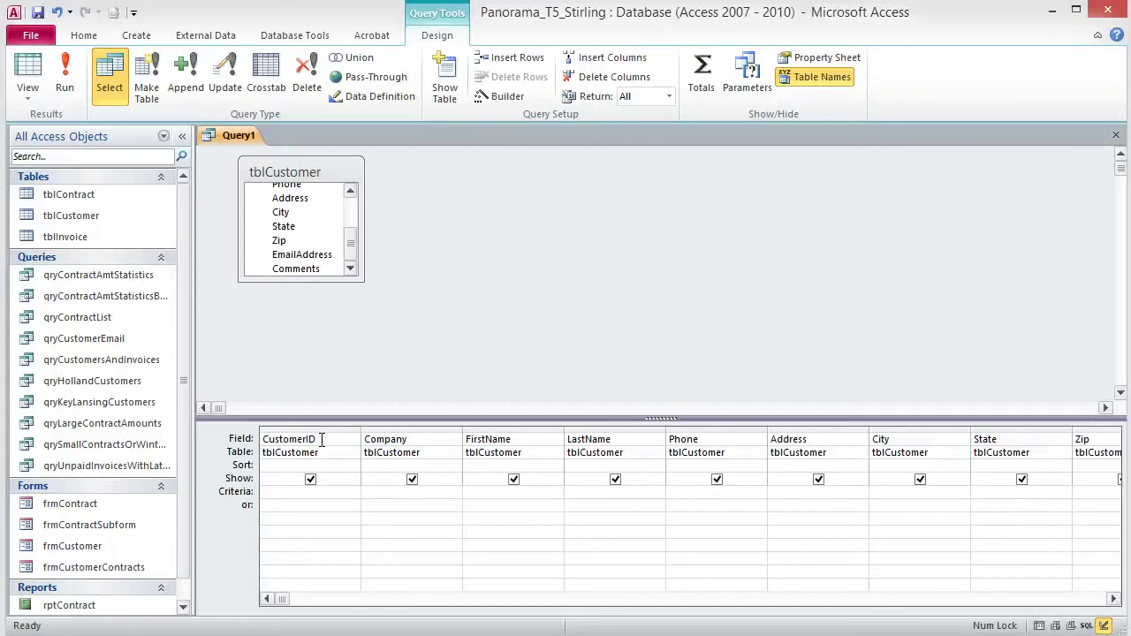
click(682, 491)
click(683, 491)
text(L)
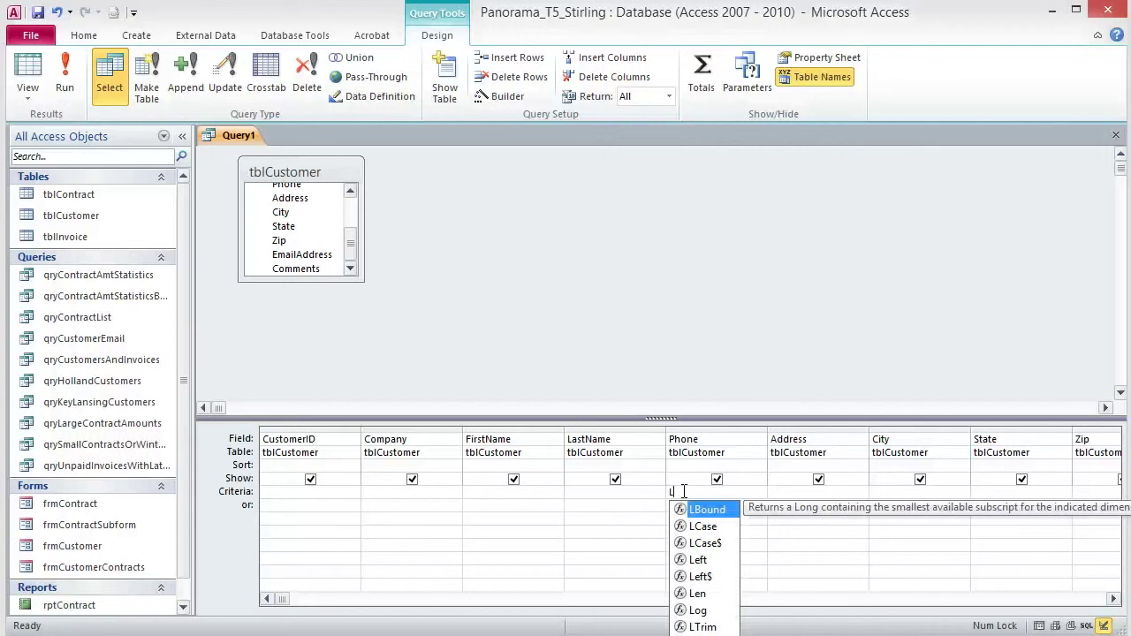
text(ike)
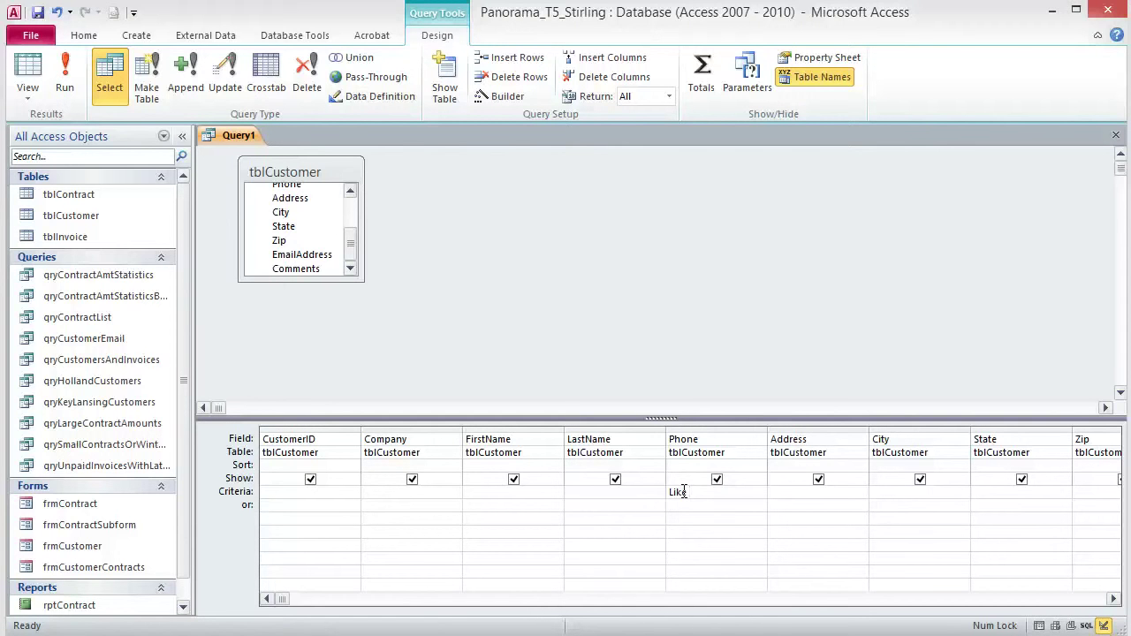
text("616*)
- Save the query as qry616AreaCode and run it to view the matching records
click(37, 12)
text(qry616AreaCode)
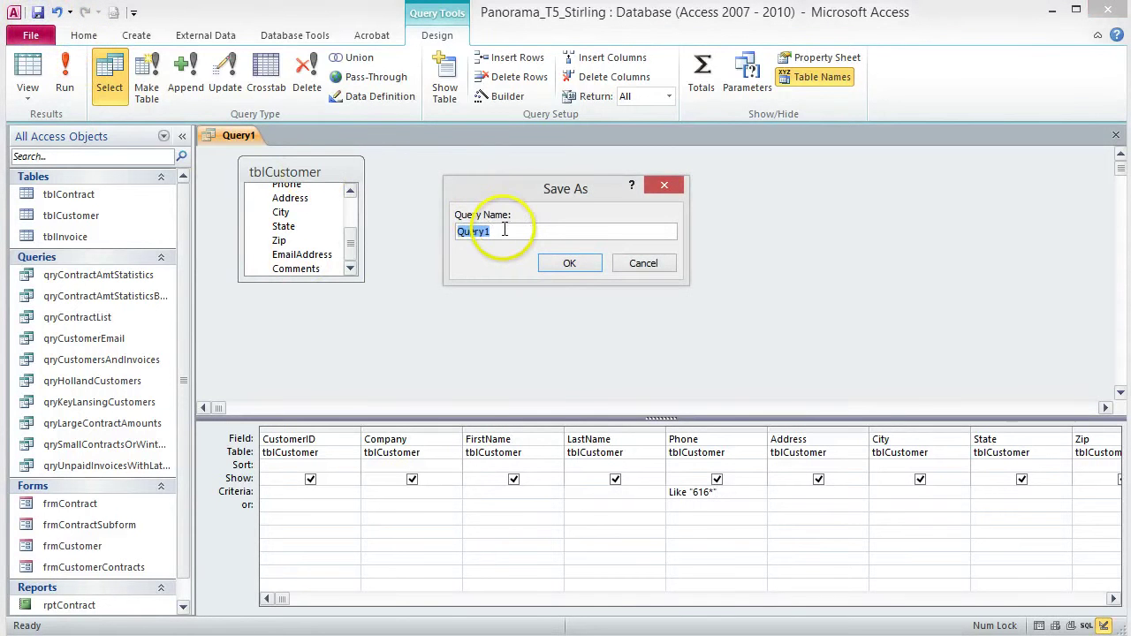
click(576, 266)
click(73, 85)
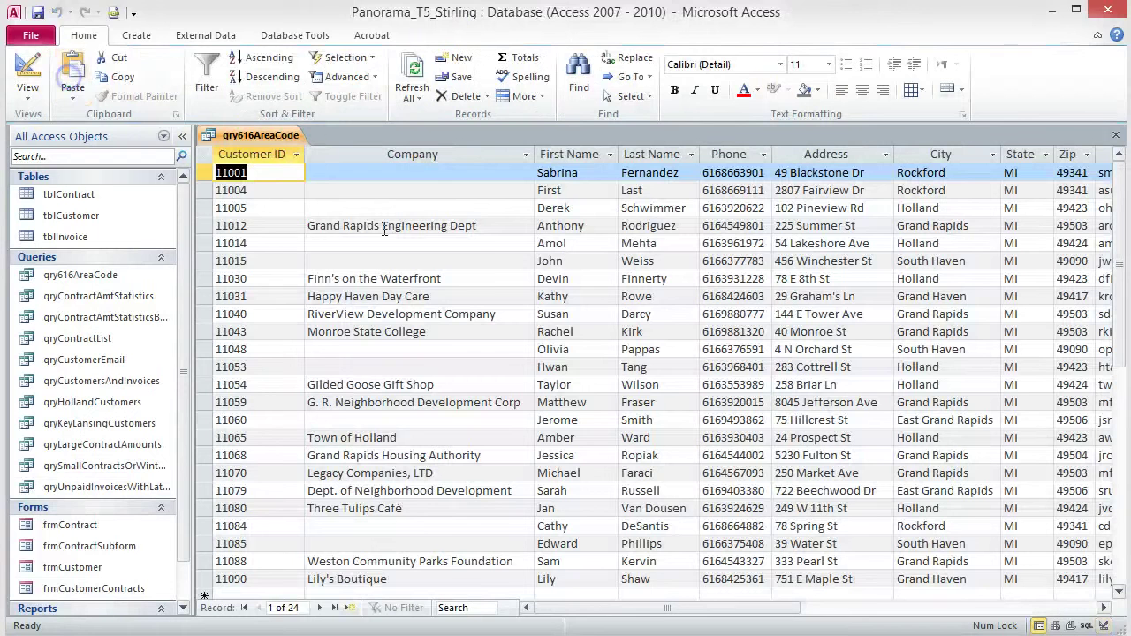
click(302, 609)
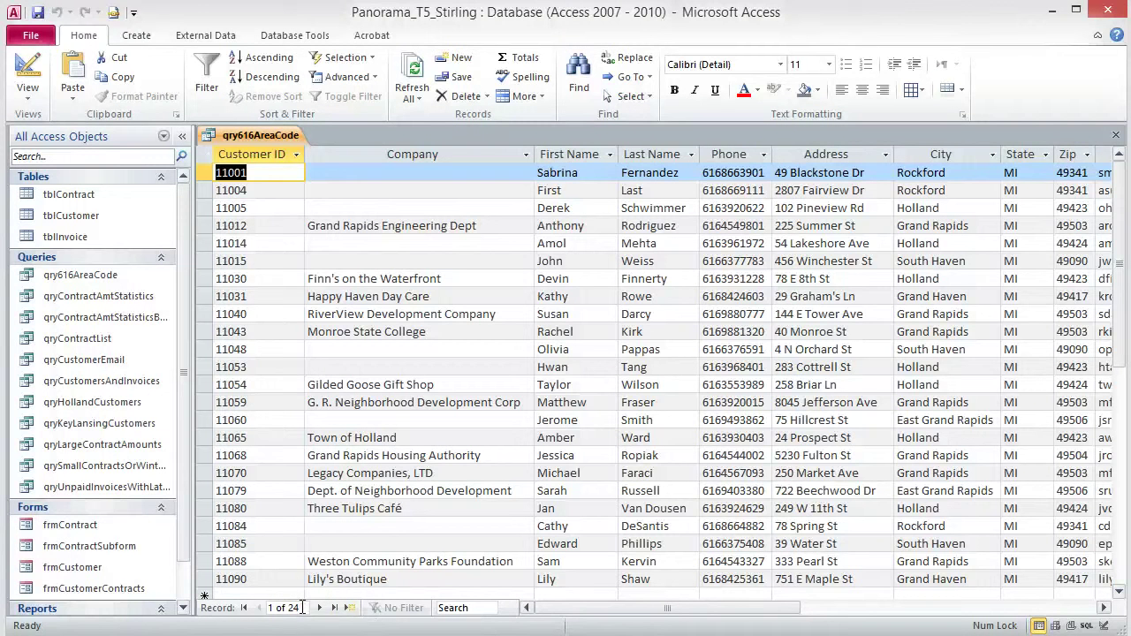
- Replace the placeholder first and last names in the second record with the student's own name, and save and close the query
click(568, 191)
key(BackSpace)
key(BackSpace)
key(BackSpace)
key(BackSpace)
key(BackSpace)
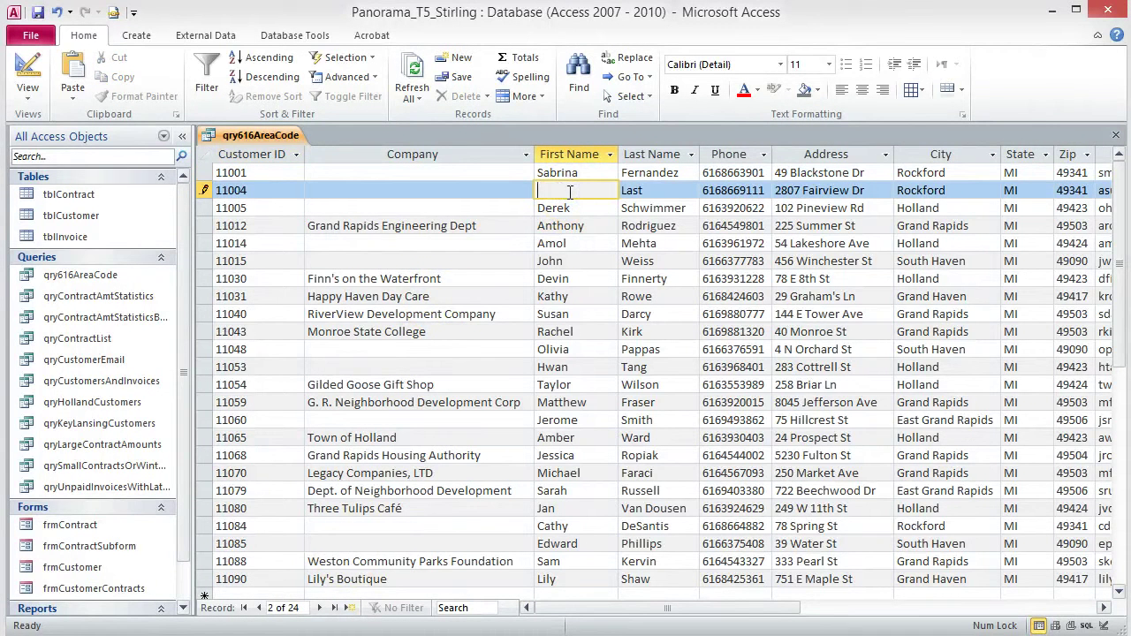
text(Anna)
key(Tab)
text(Stirling)
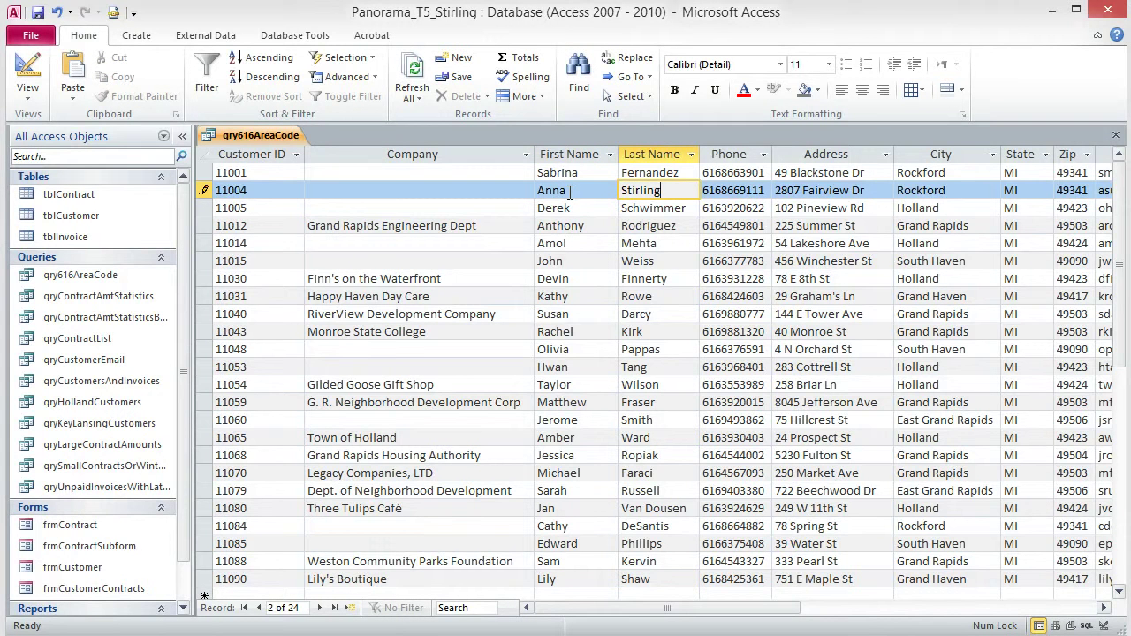
key(Tab)
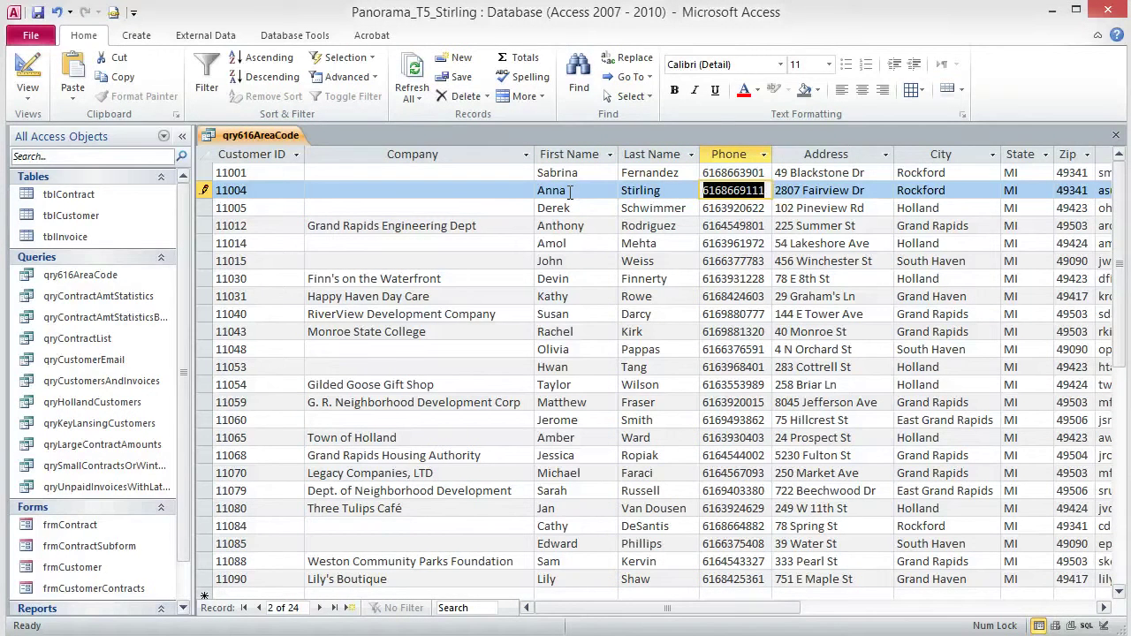
click(37, 13)
click(1115, 135)
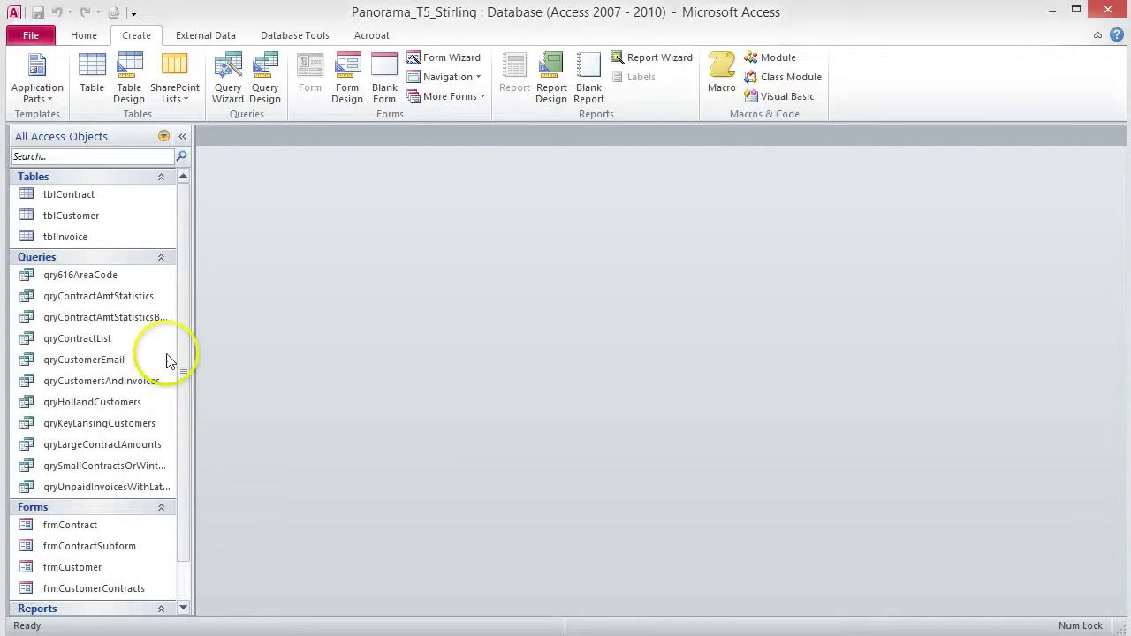
- Duplicate the qry616AreaCode query under the name qryHollandRockfordSaugatackCustomers
click(100, 277)
right_click(100, 279)
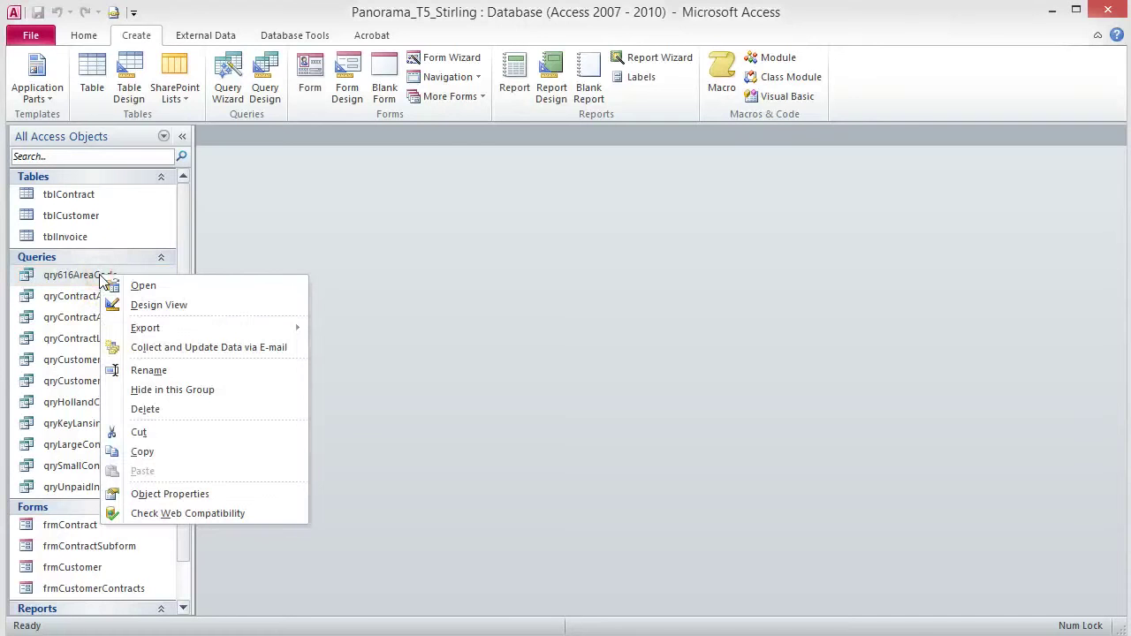
click(152, 456)
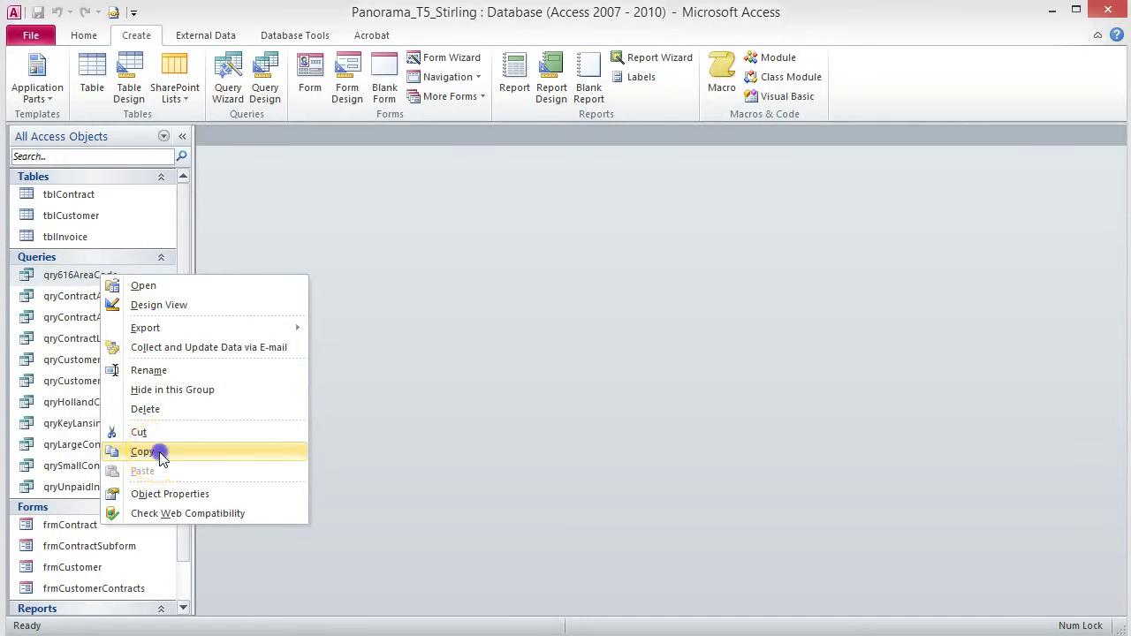
click(83, 37)
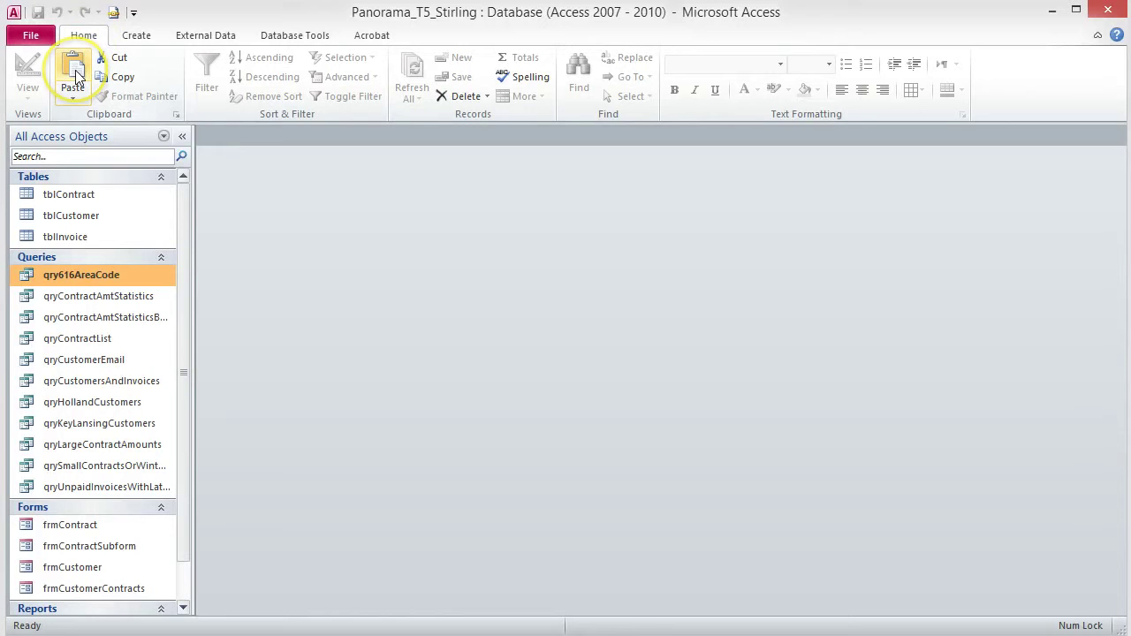
click(76, 77)
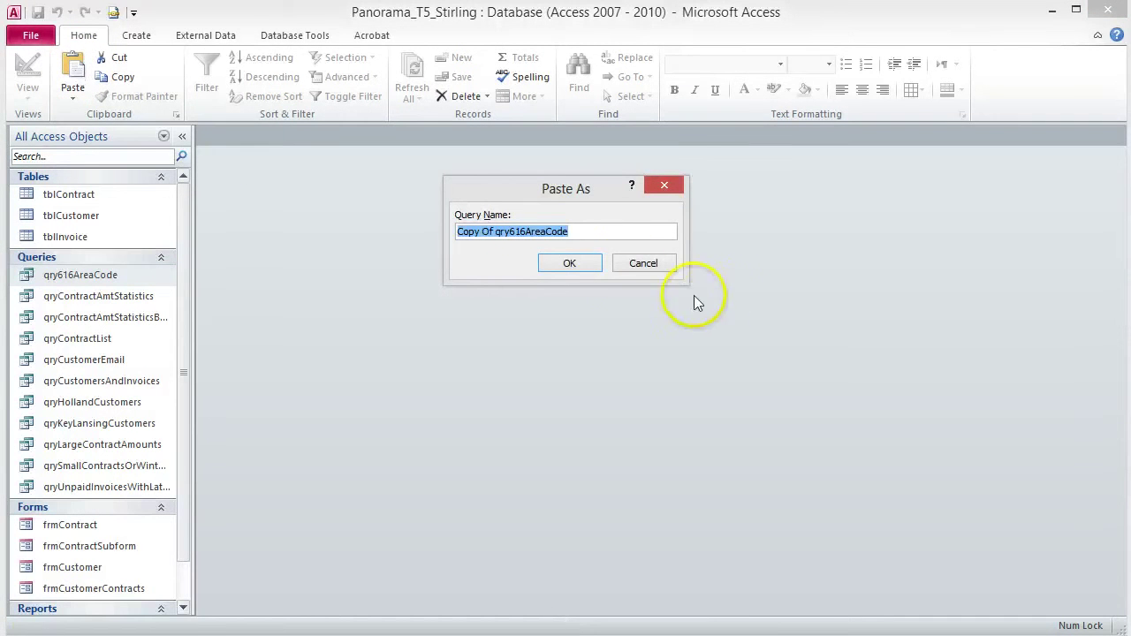
click(575, 232)
drag(575, 231, 423, 227)
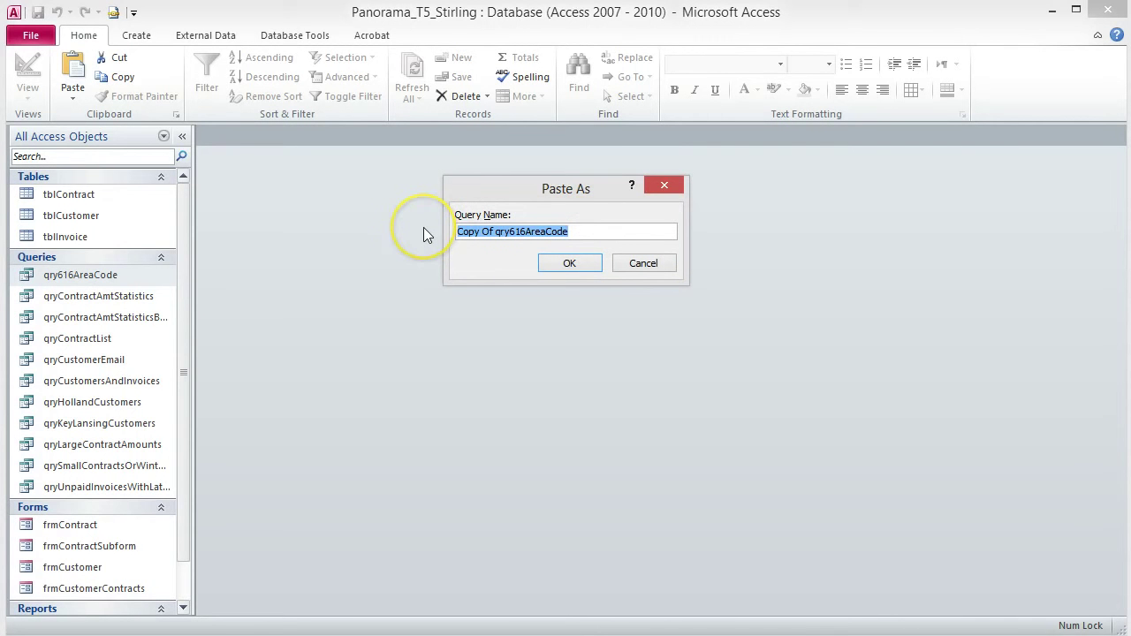
text(qryHollandRockfordSaugatackCustomers)
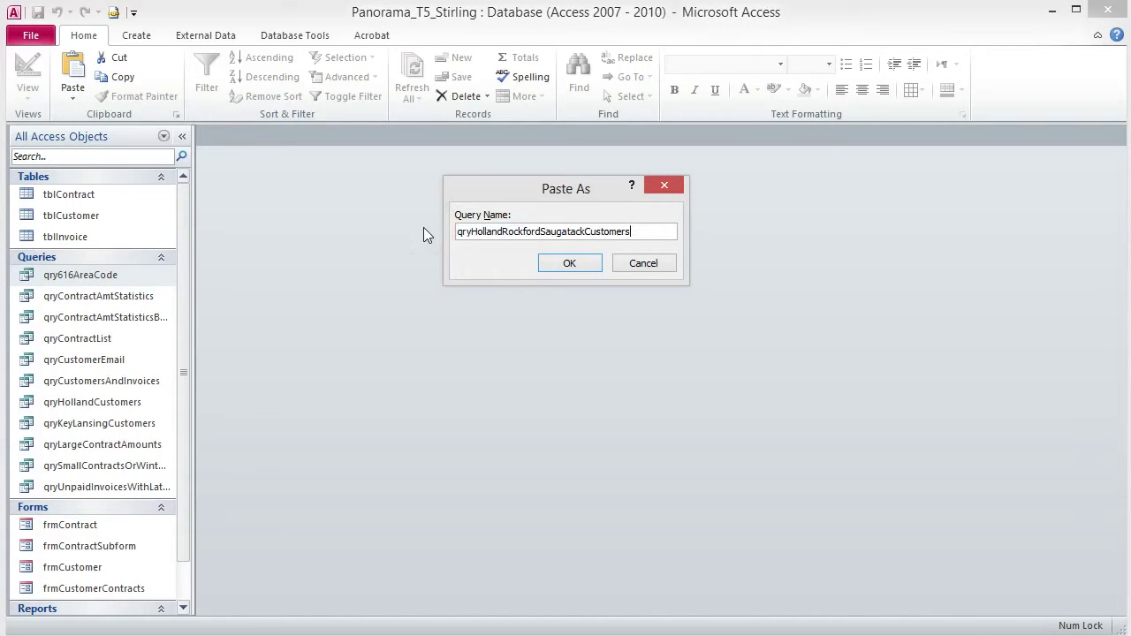
click(589, 265)
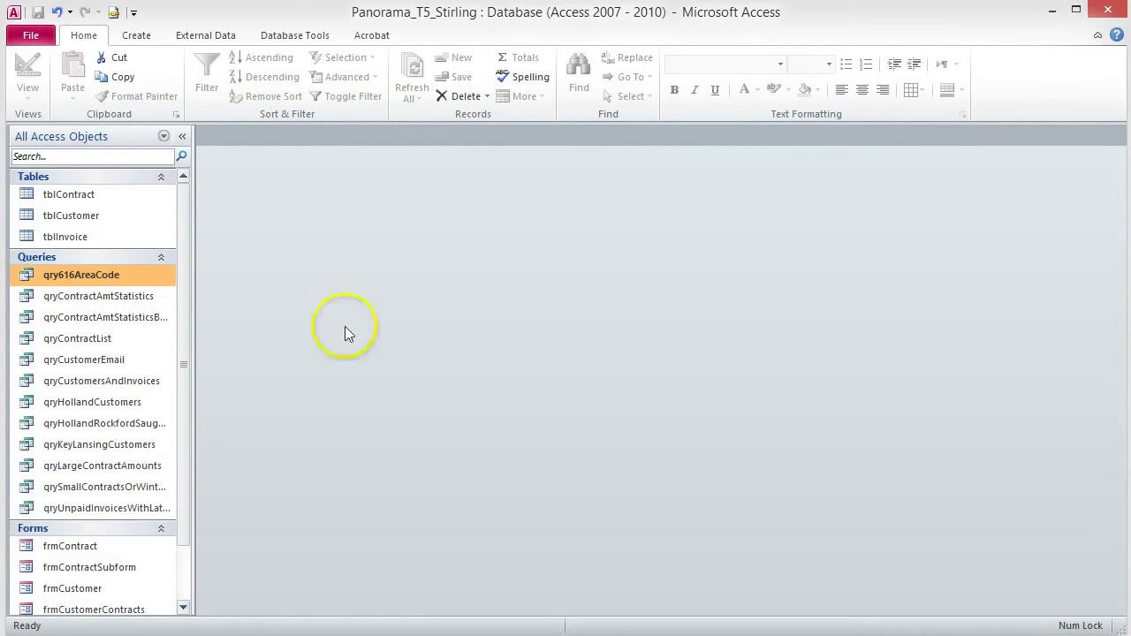
- Open the qryHollandRockfordSaugatackCustomers query in Design view and clear its Phone criteria
double_click(106, 423)
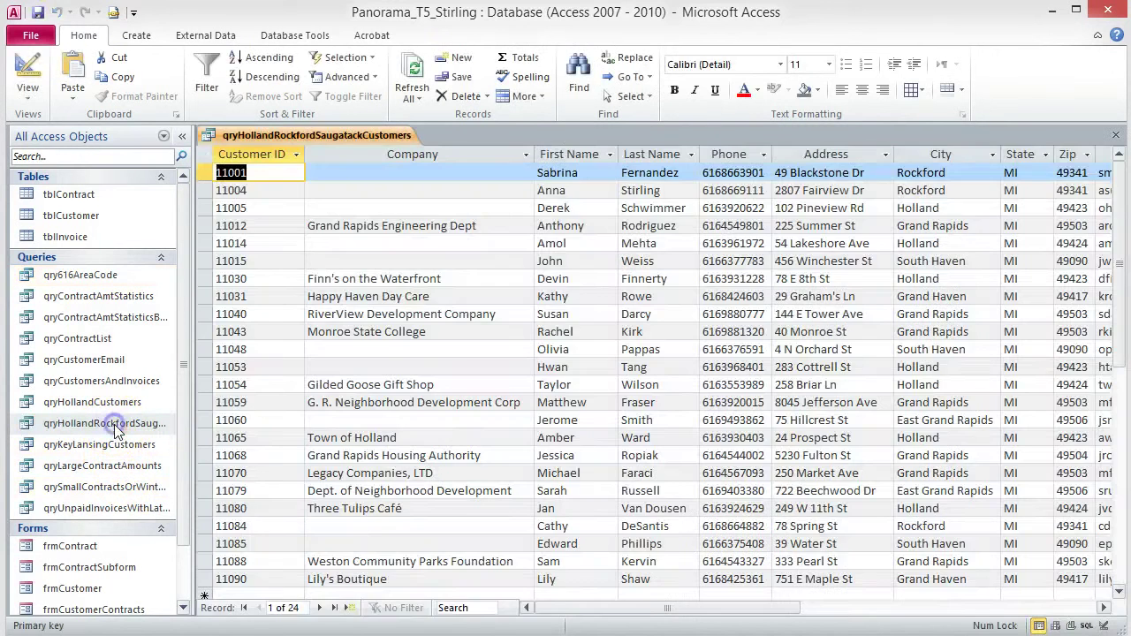
click(42, 80)
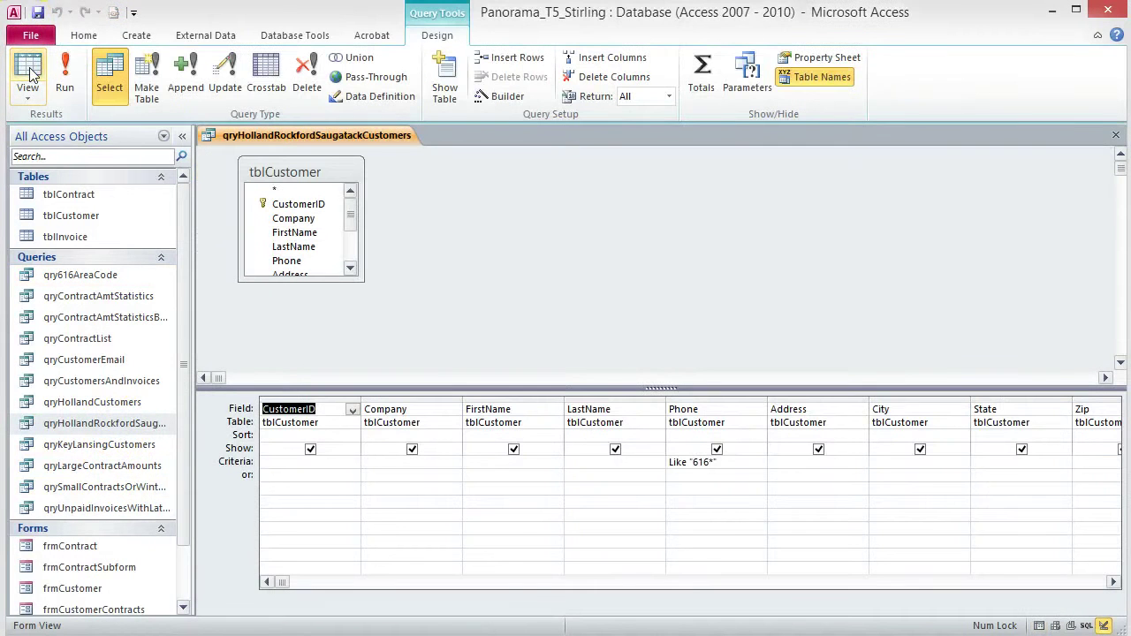
drag(732, 461, 663, 461)
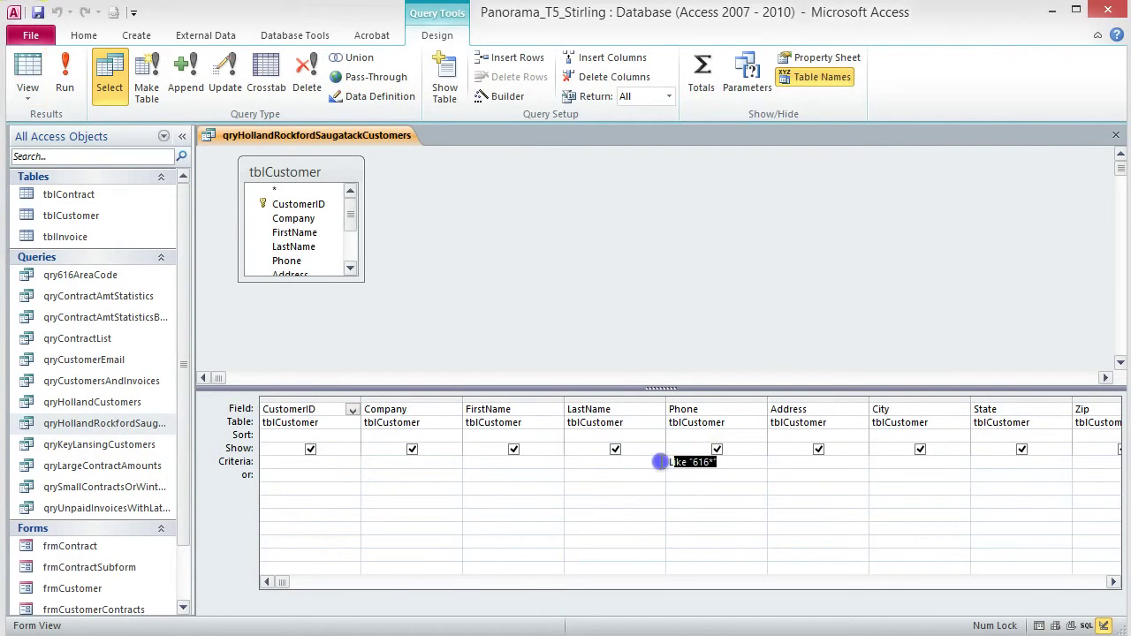
key(Delete)
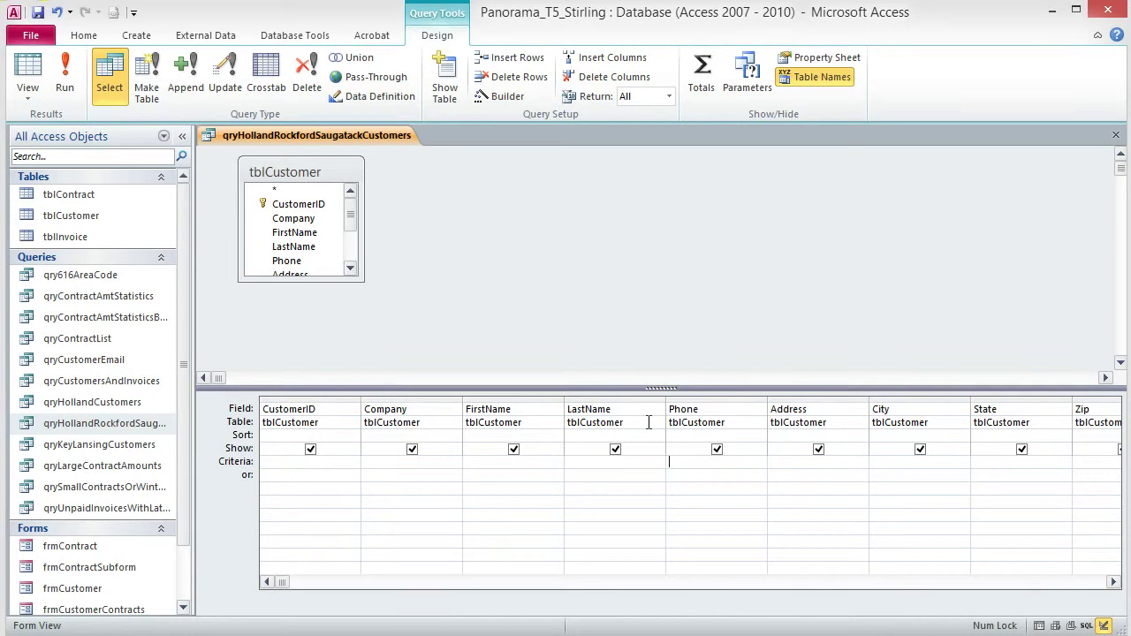
click(778, 336)
- Set the City criteria to In ("Holland","Rockford","Saugatuck") and run the query
right_click(892, 462)
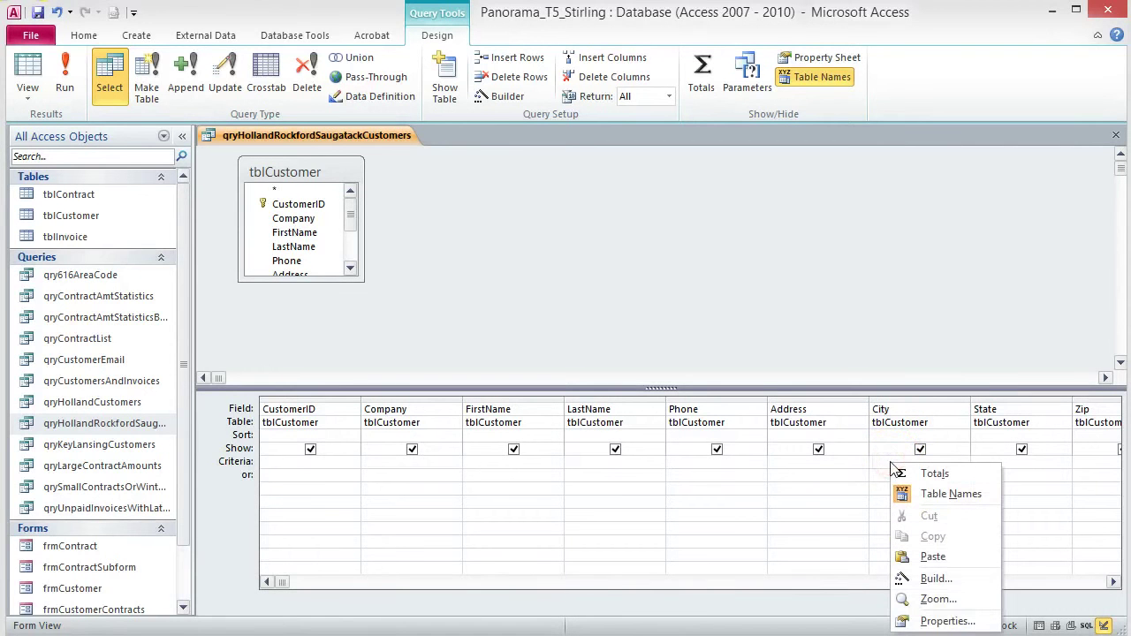
click(934, 600)
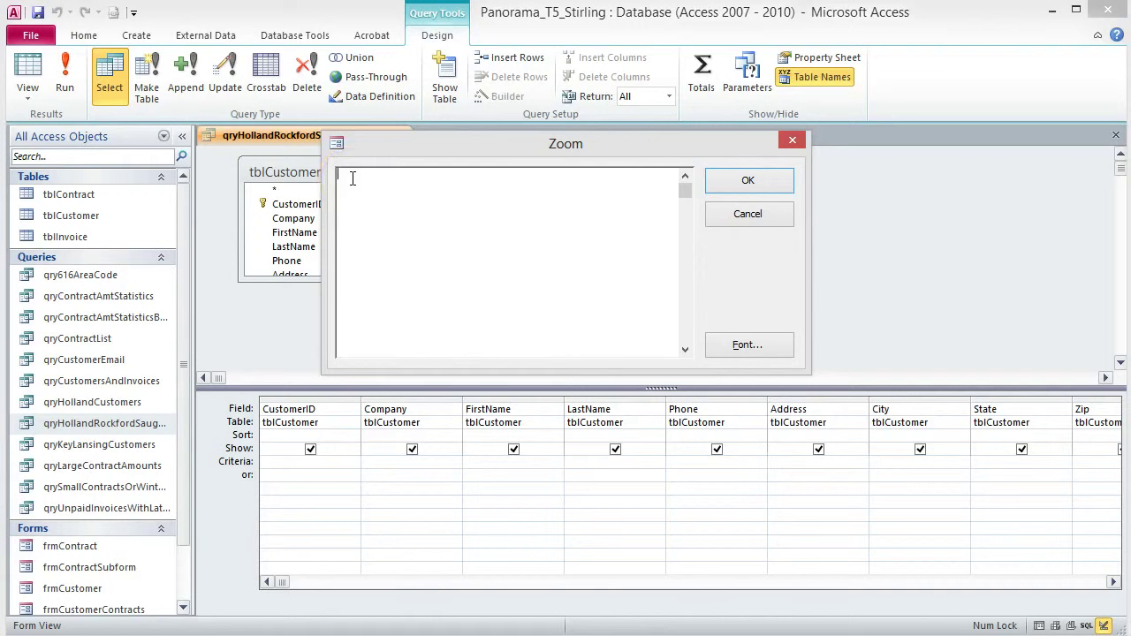
key(ctrl+v)
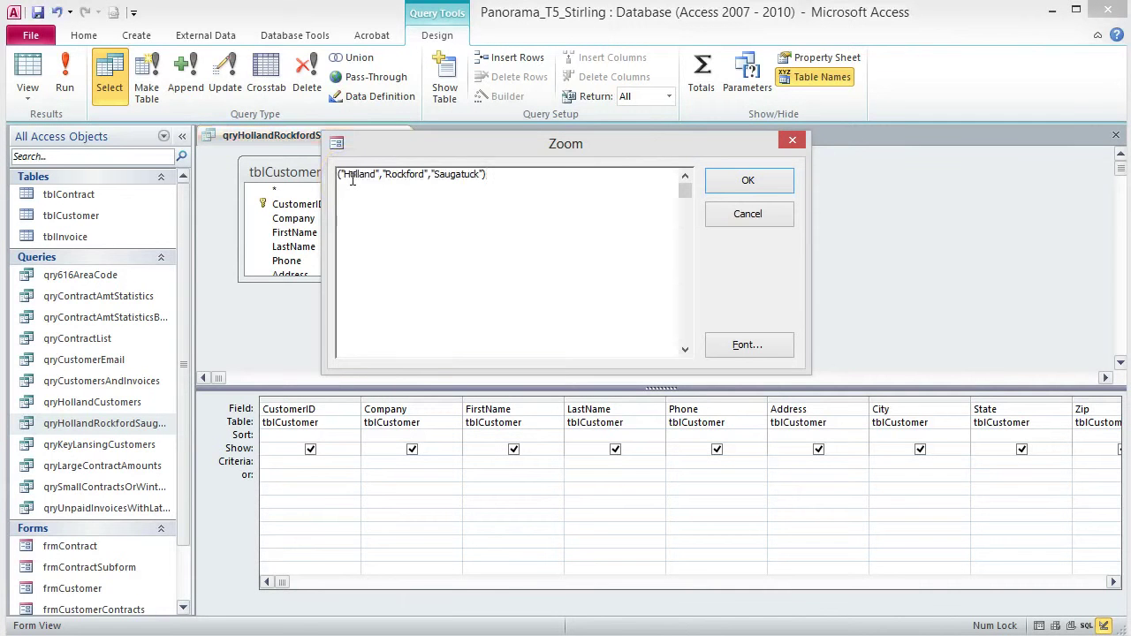
click(338, 175)
text(In)
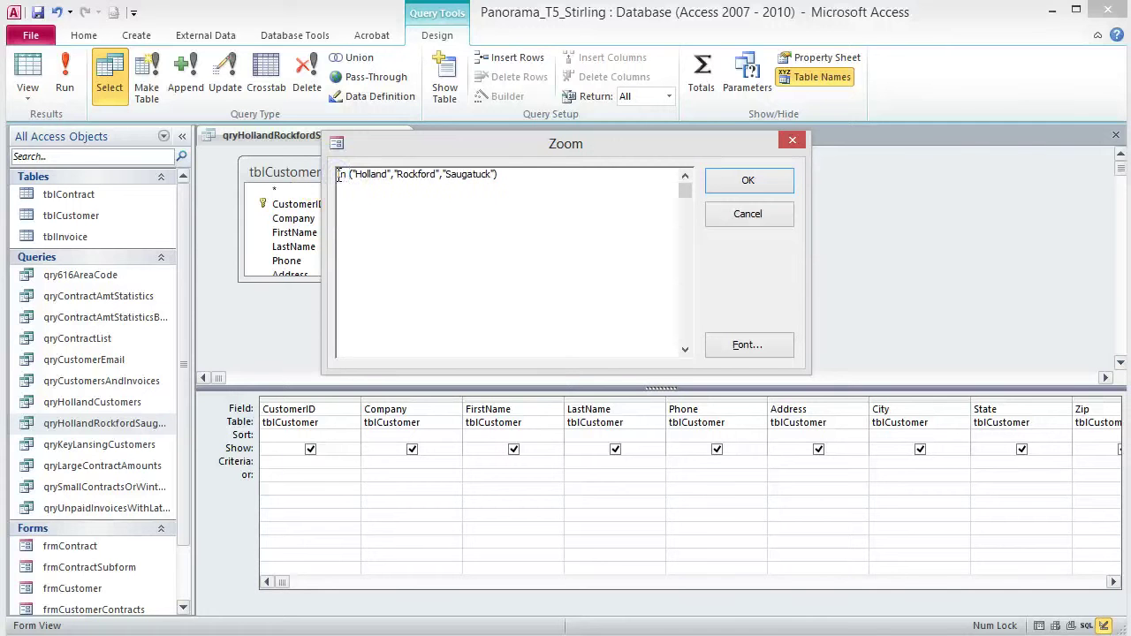
click(543, 173)
click(777, 182)
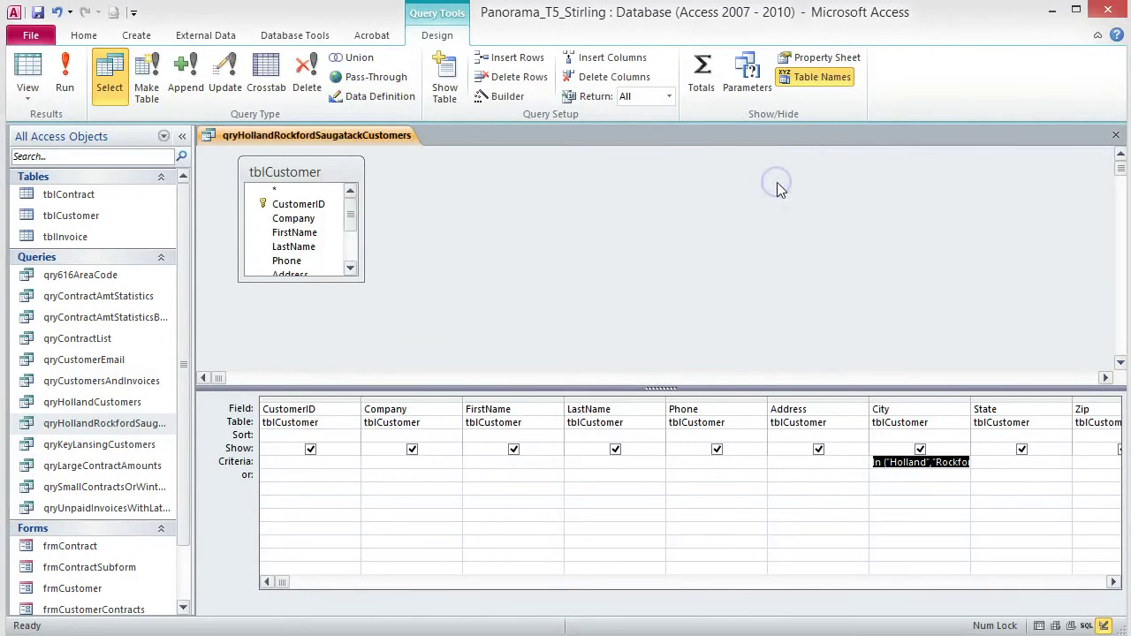
click(69, 75)
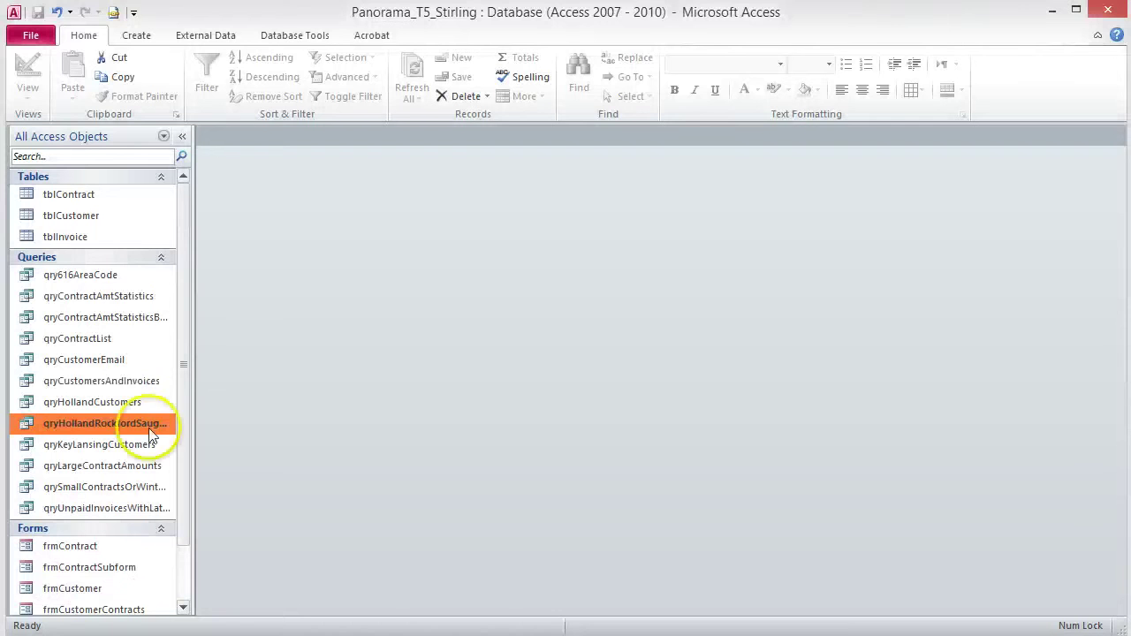
- Duplicate the qryHollandRockfordSaugatackCustomers query under the name qryNonHollandRockfordSaugatackCustomers
right_click(154, 426)
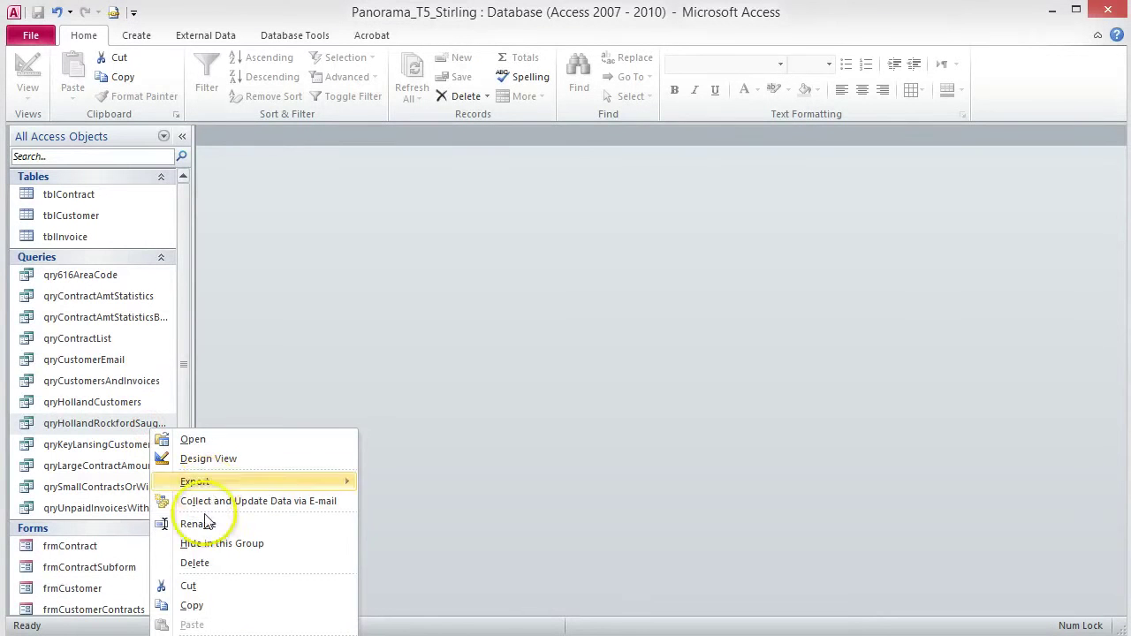
click(192, 605)
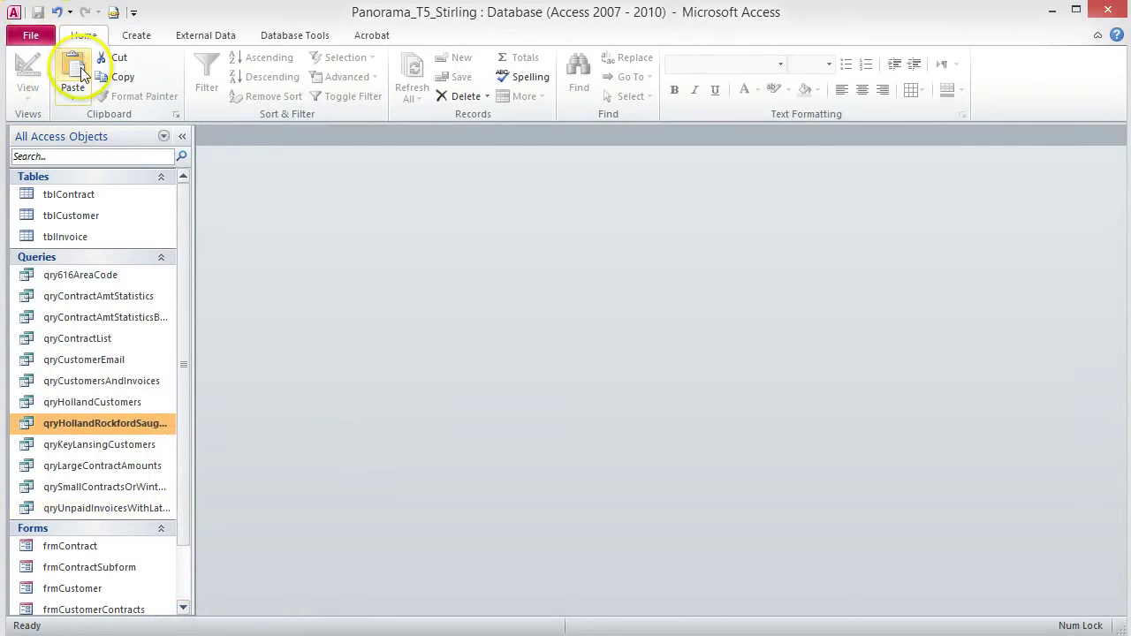
click(74, 78)
click(505, 234)
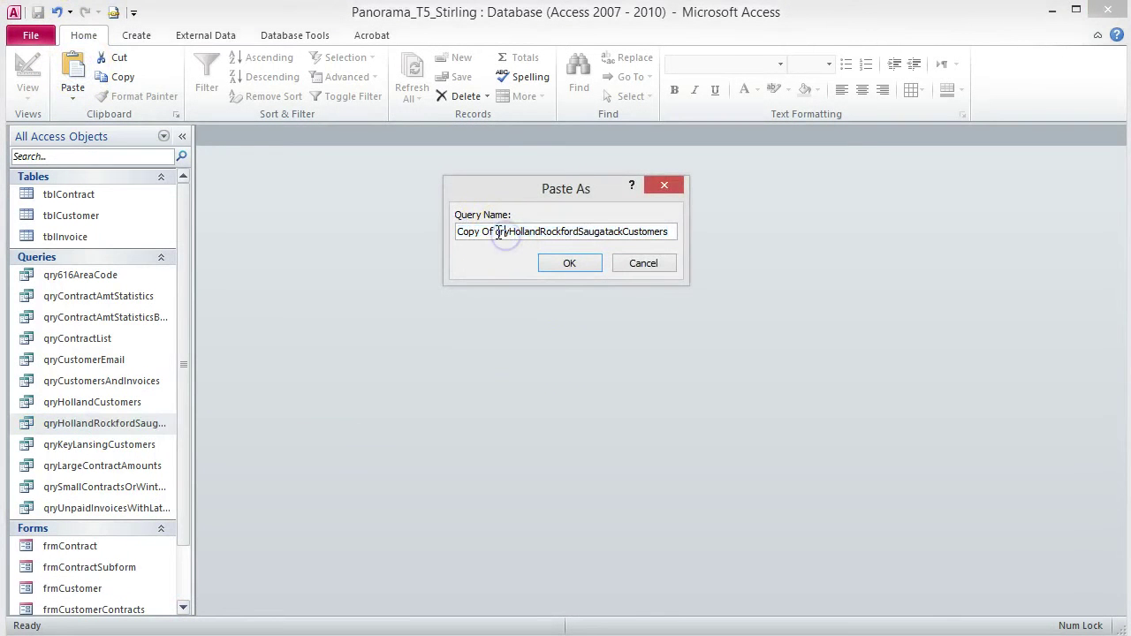
drag(495, 232, 388, 218)
key(Delete)
click(473, 231)
text(Non)
click(567, 265)
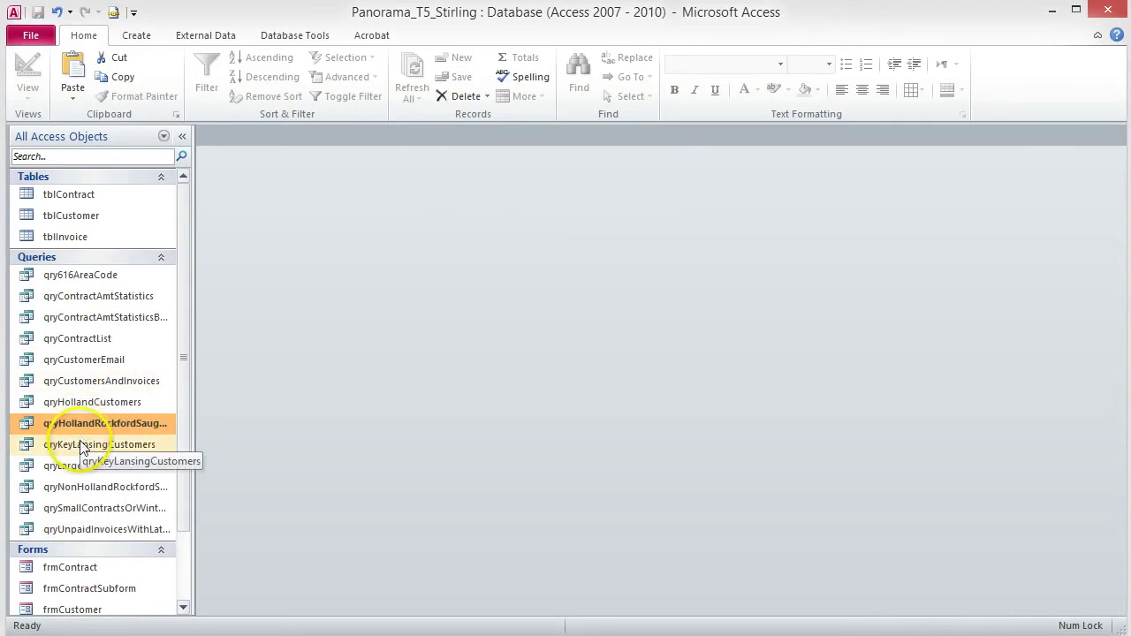
- Change the City criteria of qryNonHollandRockfordSaugatackCustomers to Not In ("Holland","Rockford","Saugatuck") and run the query
double_click(76, 487)
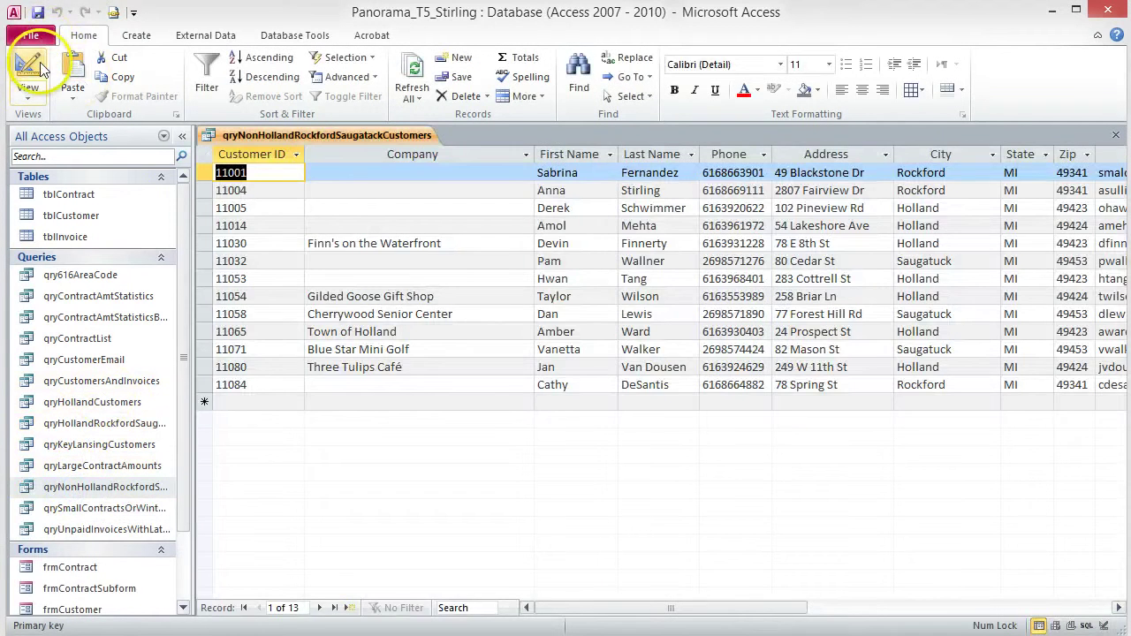
click(33, 65)
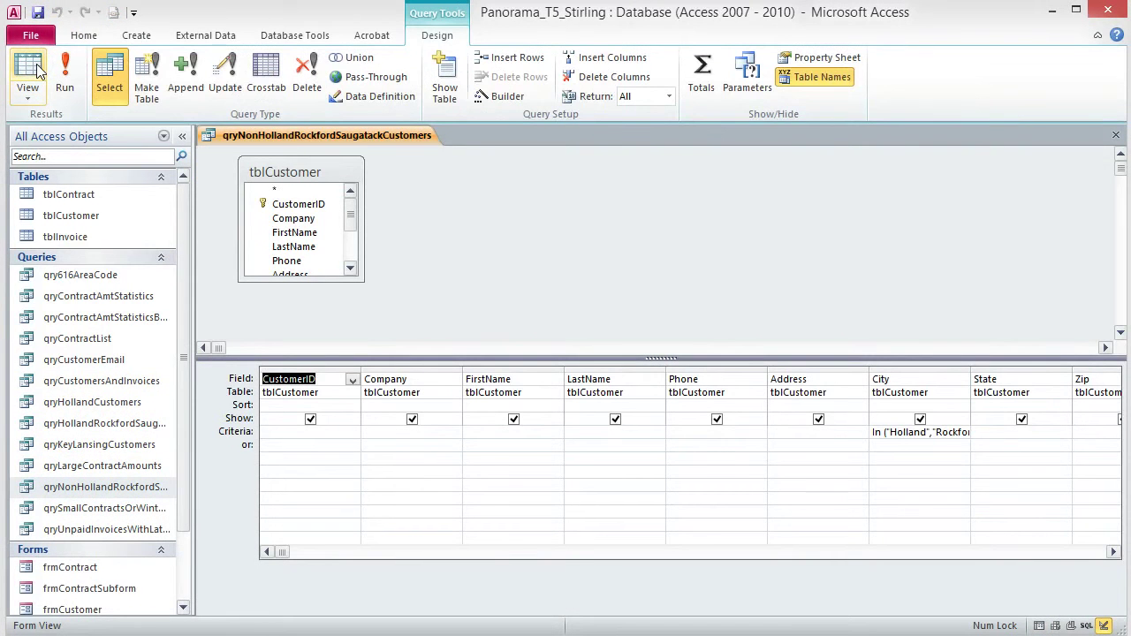
right_click(908, 433)
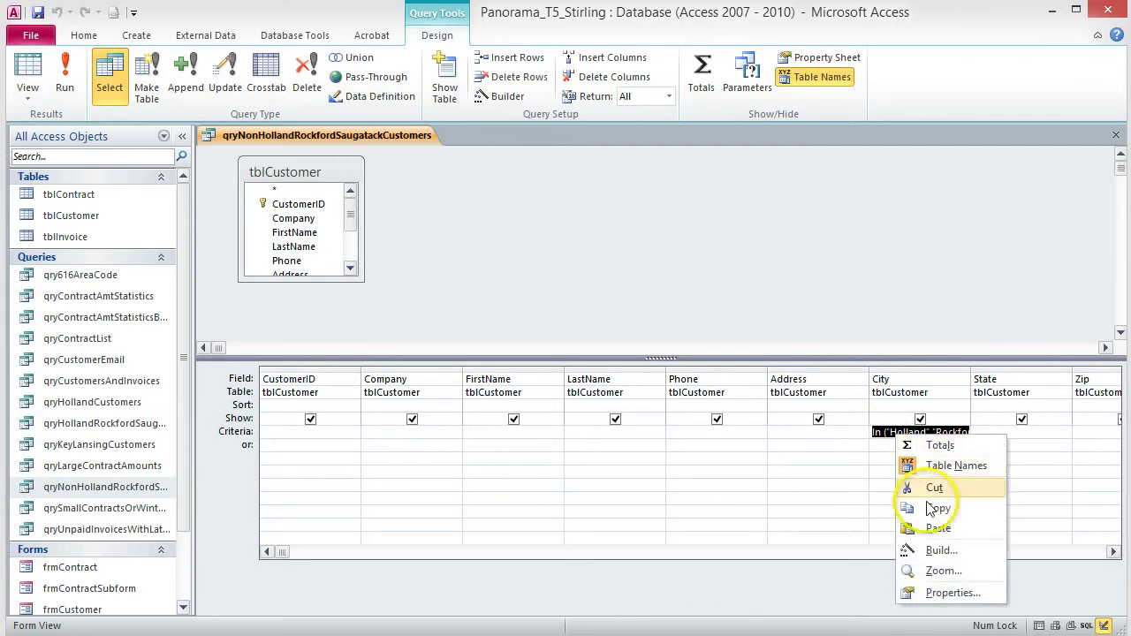
click(942, 570)
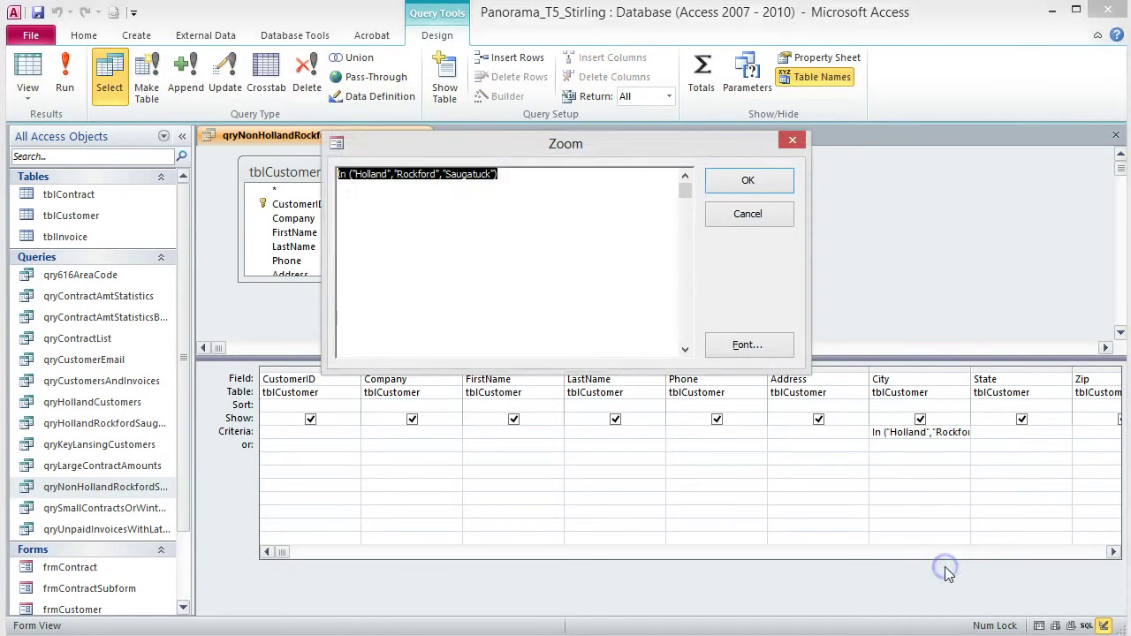
click(338, 175)
text(Not)
click(349, 183)
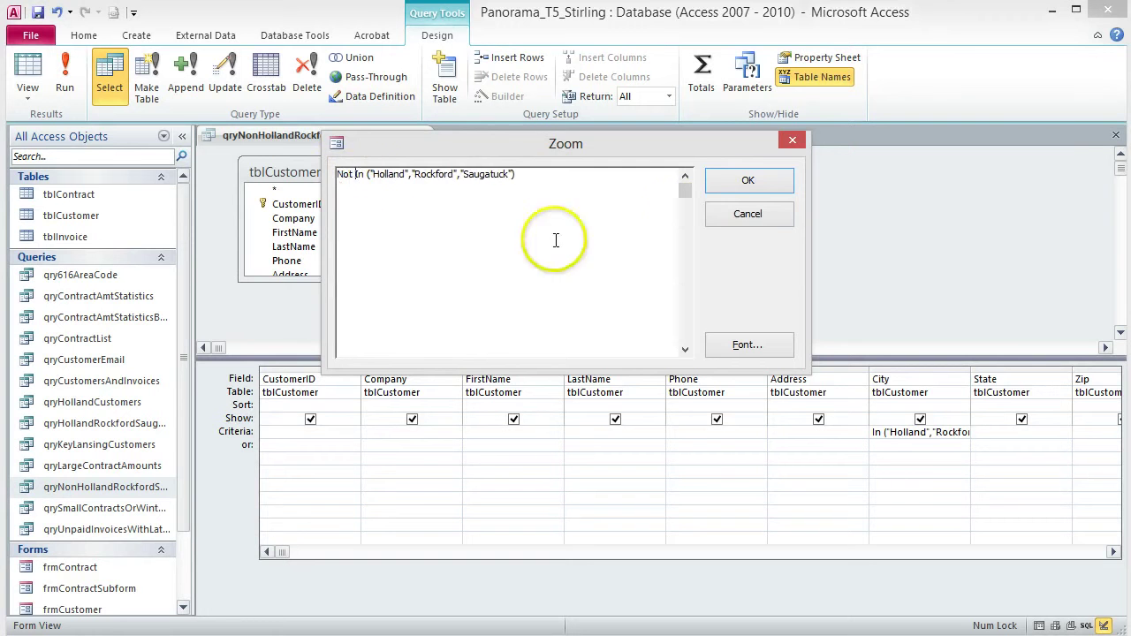
click(740, 182)
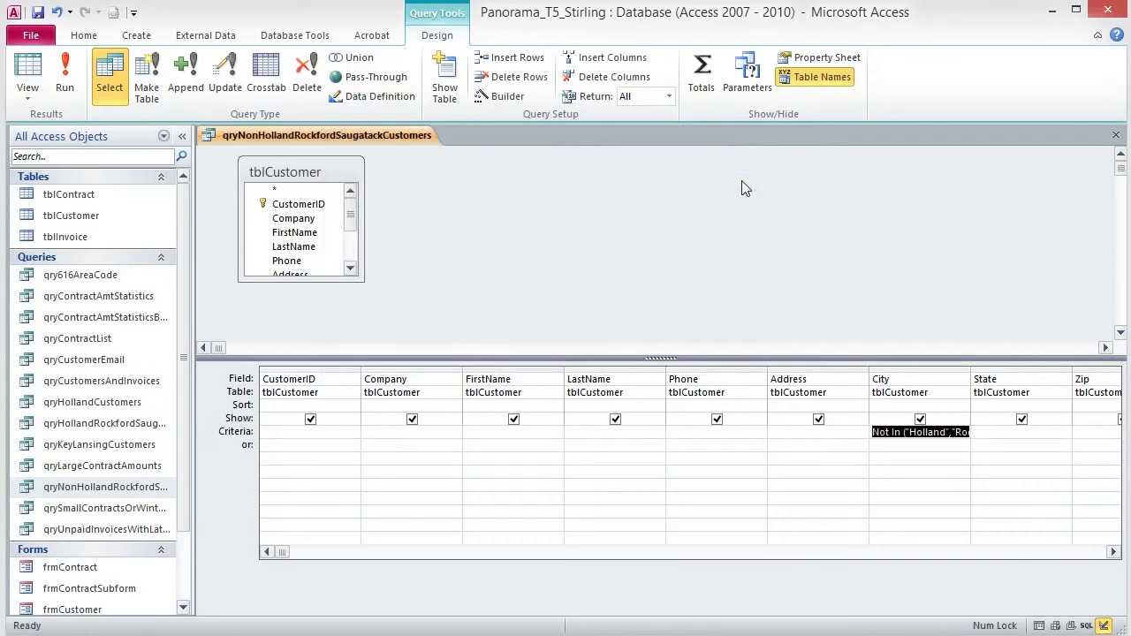
click(72, 79)
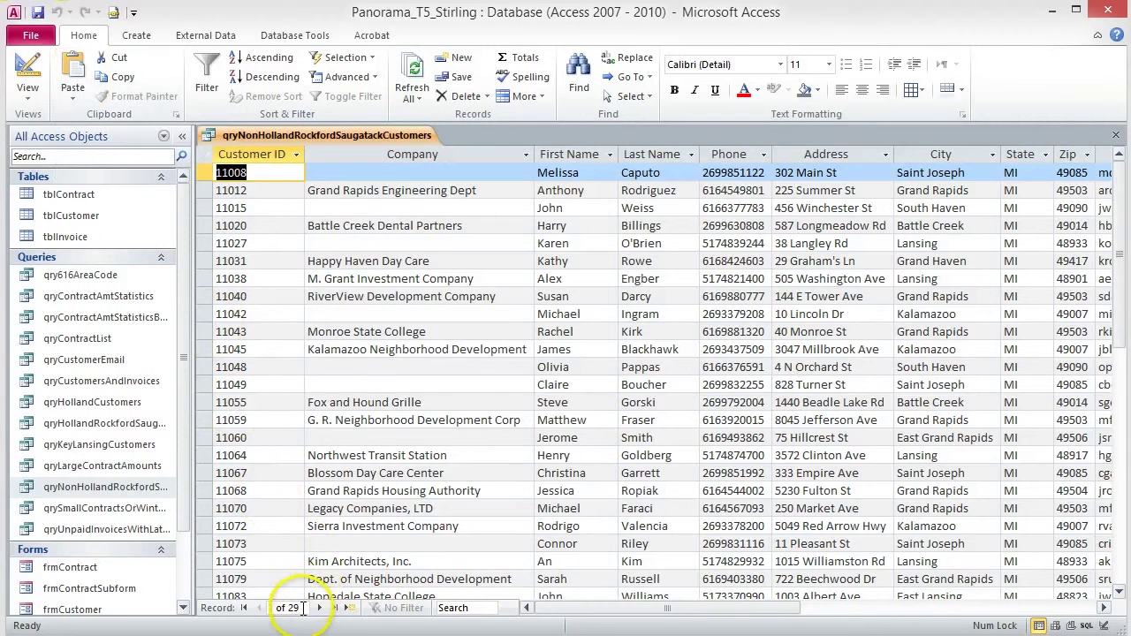
drag(565, 608, 634, 597)
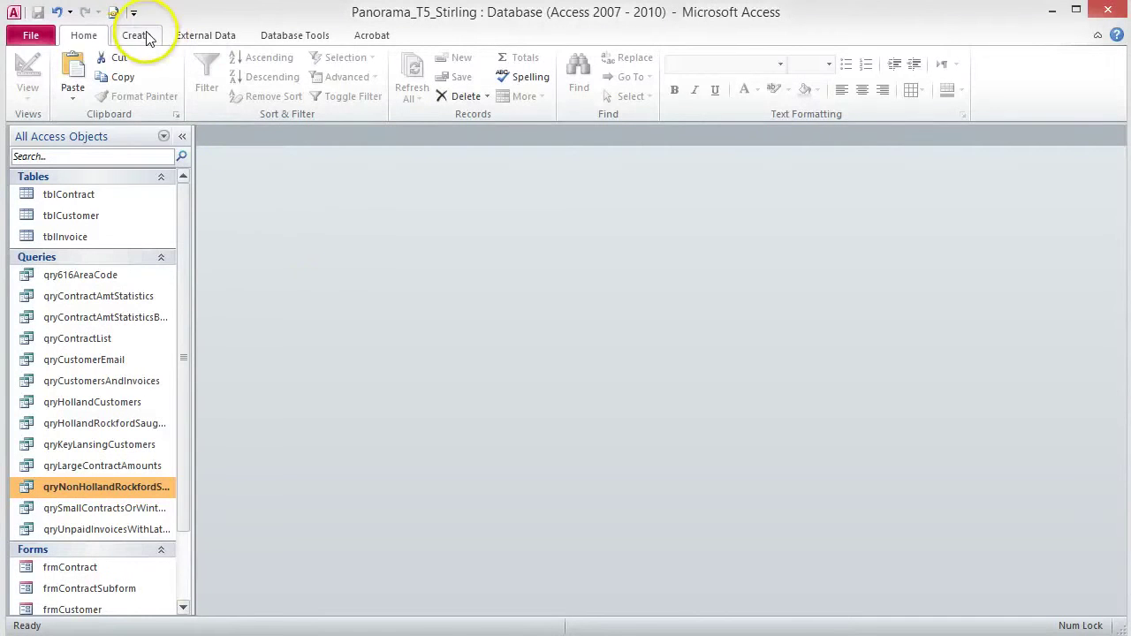
- Create a new query in Design view based on the tblCustomer table
click(141, 35)
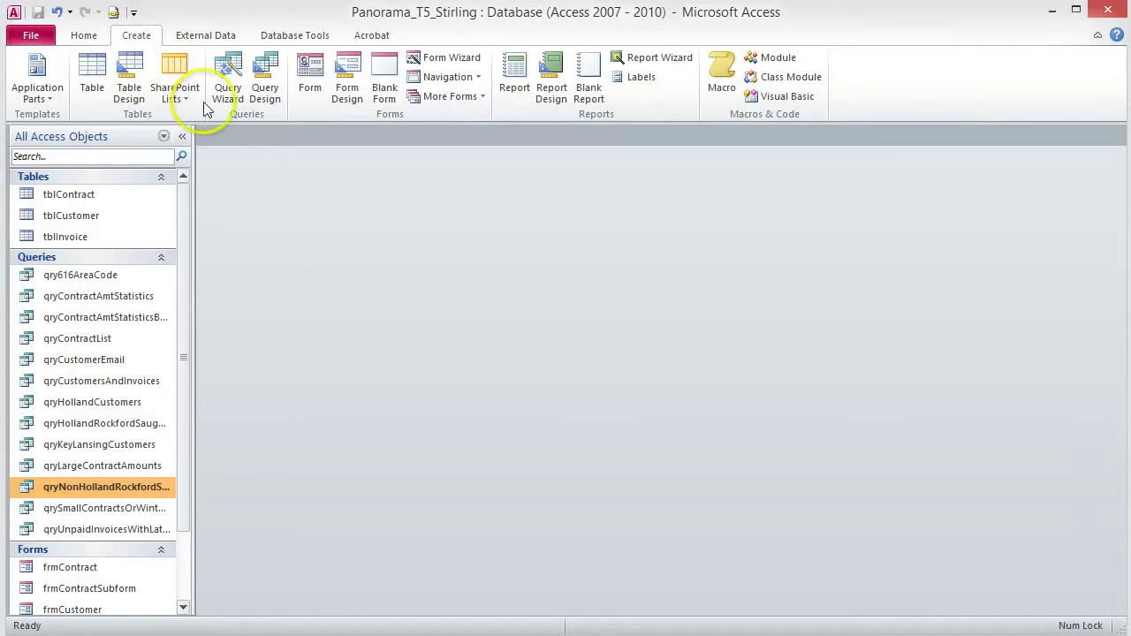
click(267, 88)
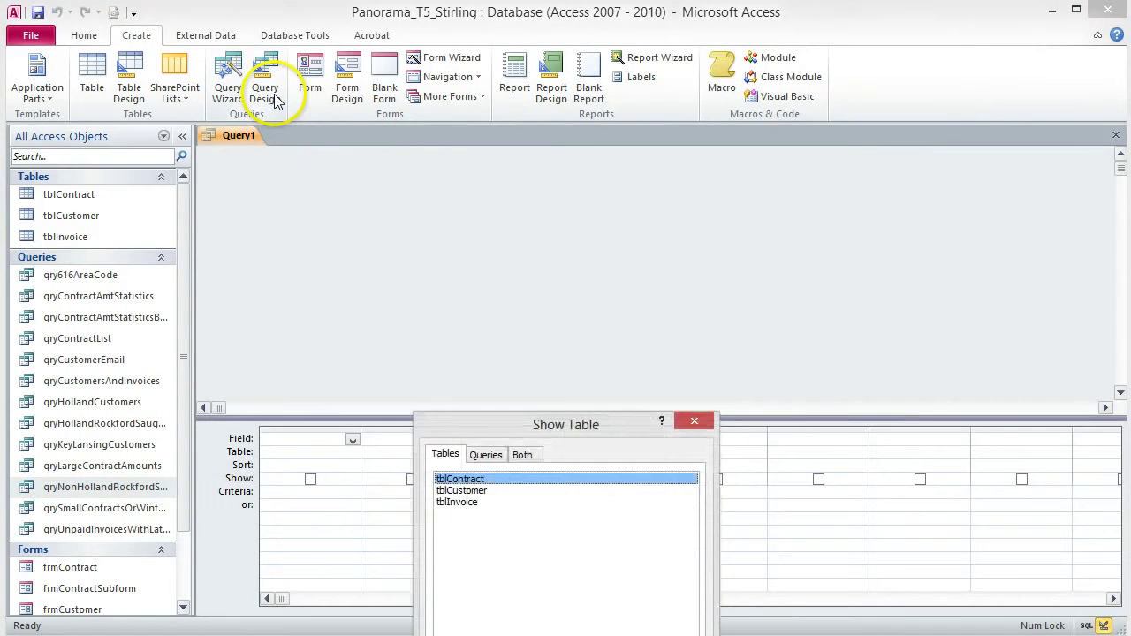
click(449, 257)
click(585, 443)
click(655, 442)
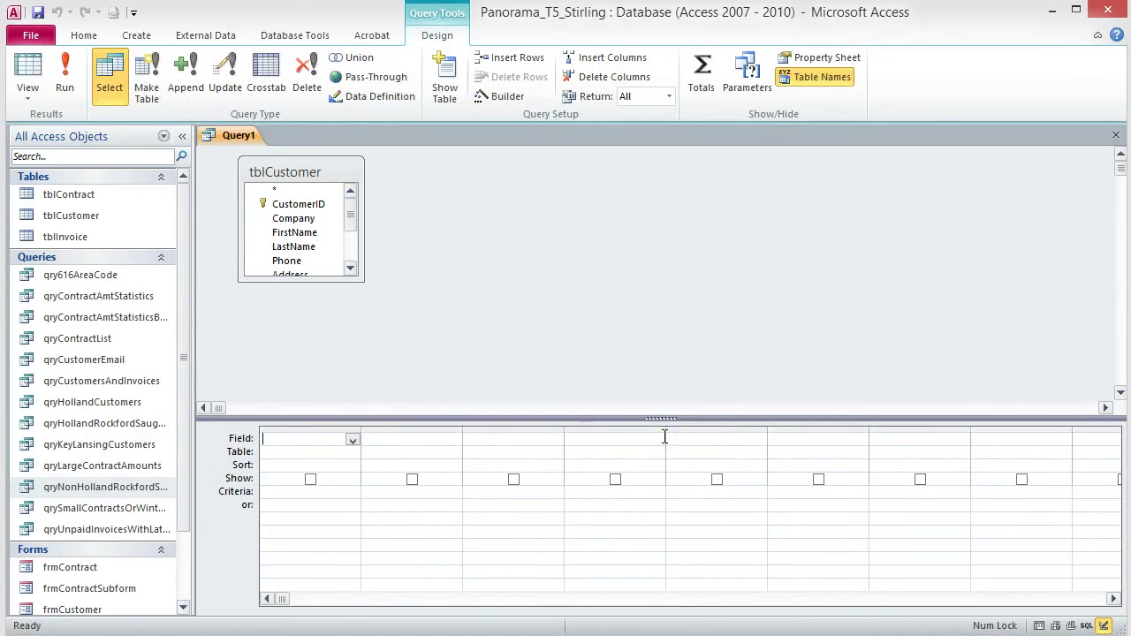
click(379, 356)
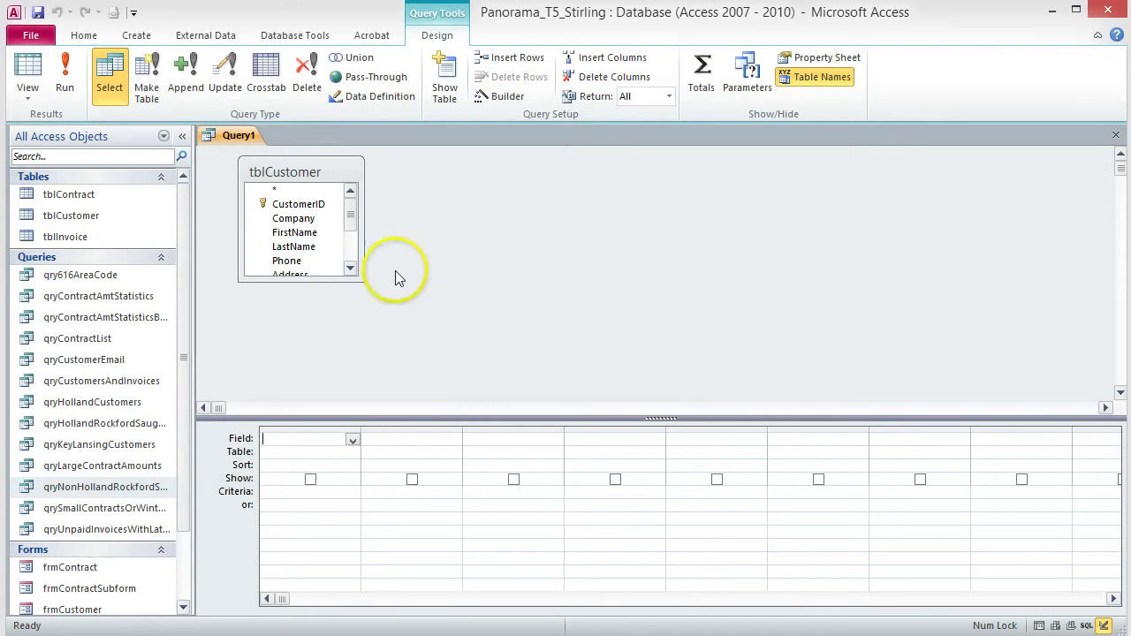
- Add all tblCustomer fields to the design grid starting in the second column, leaving the first column empty
double_click(323, 174)
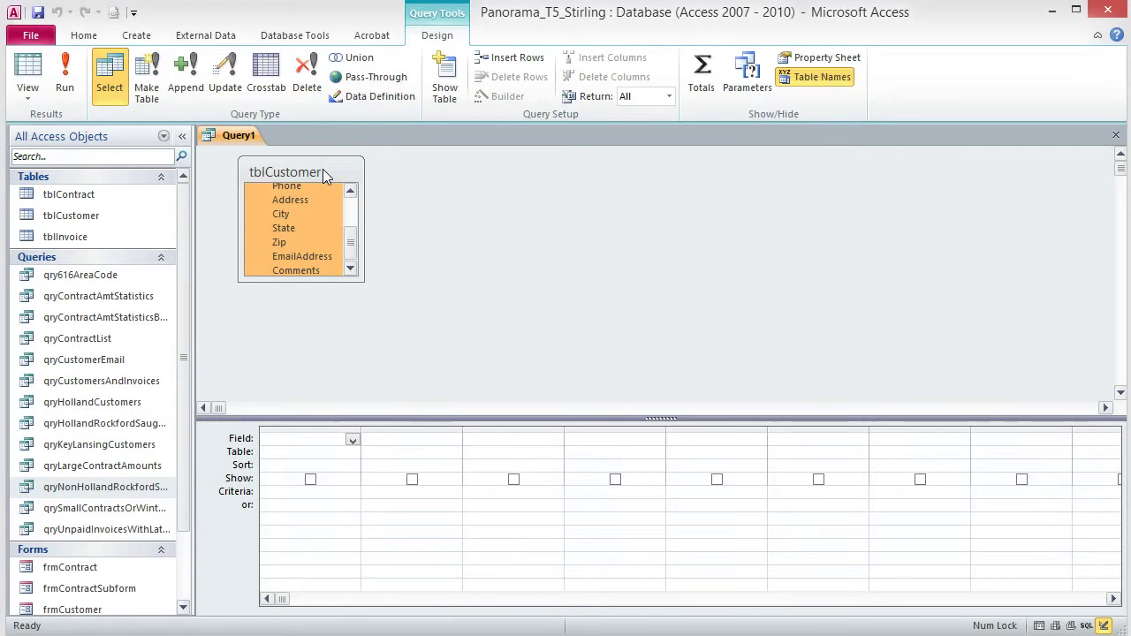
click(313, 194)
drag(297, 201, 411, 440)
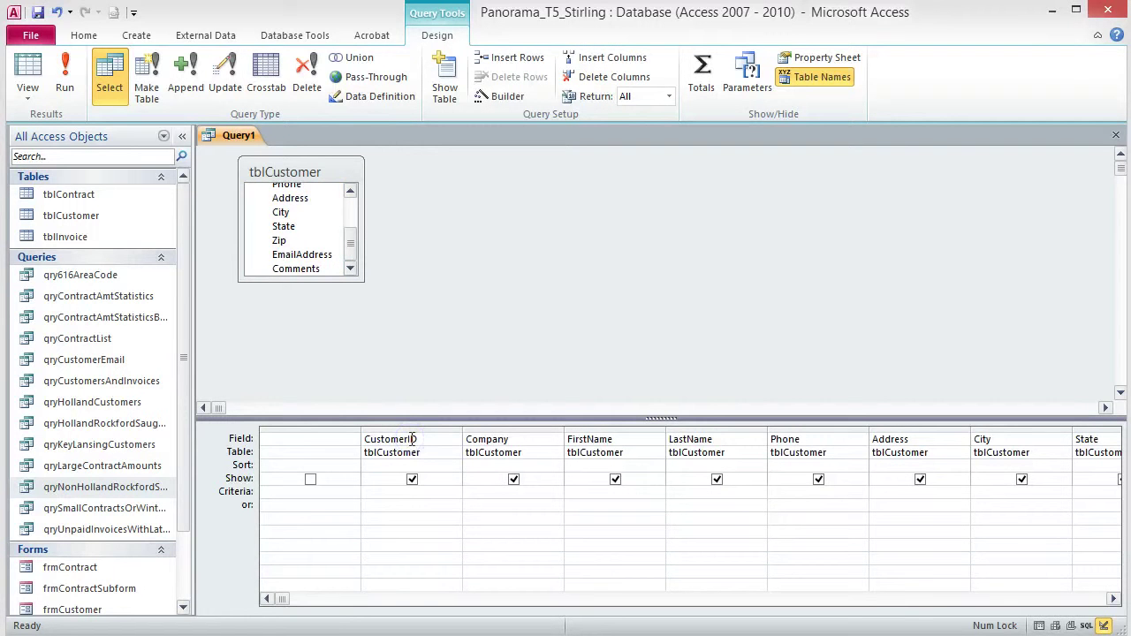
- Start a calculated field named Customer in the empty first column using the Expression Builder
click(342, 439)
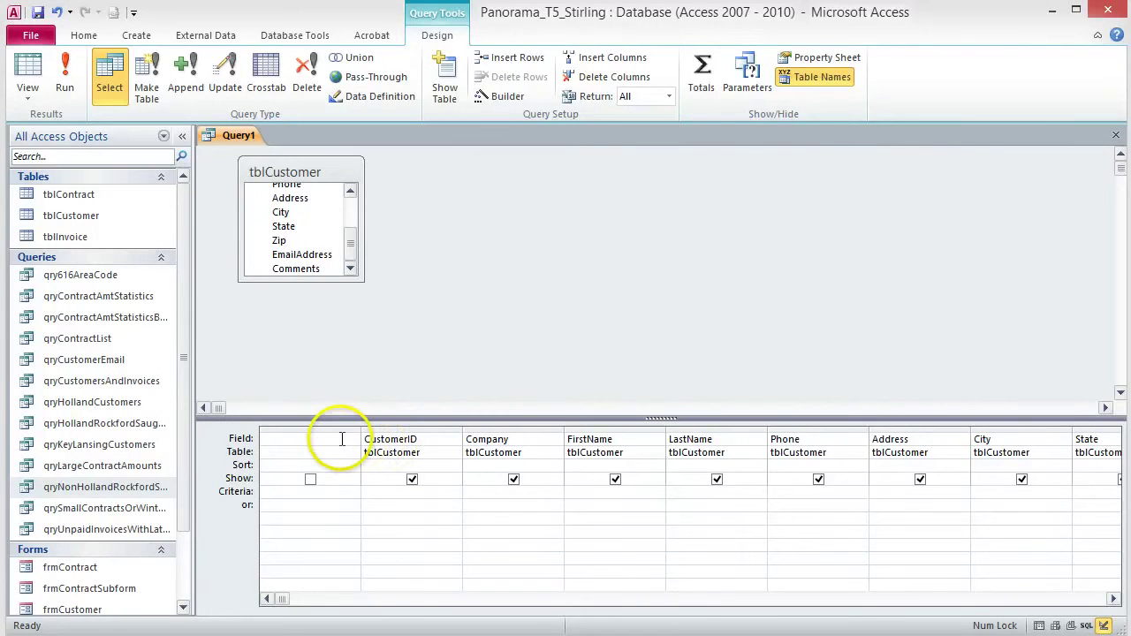
right_click(342, 440)
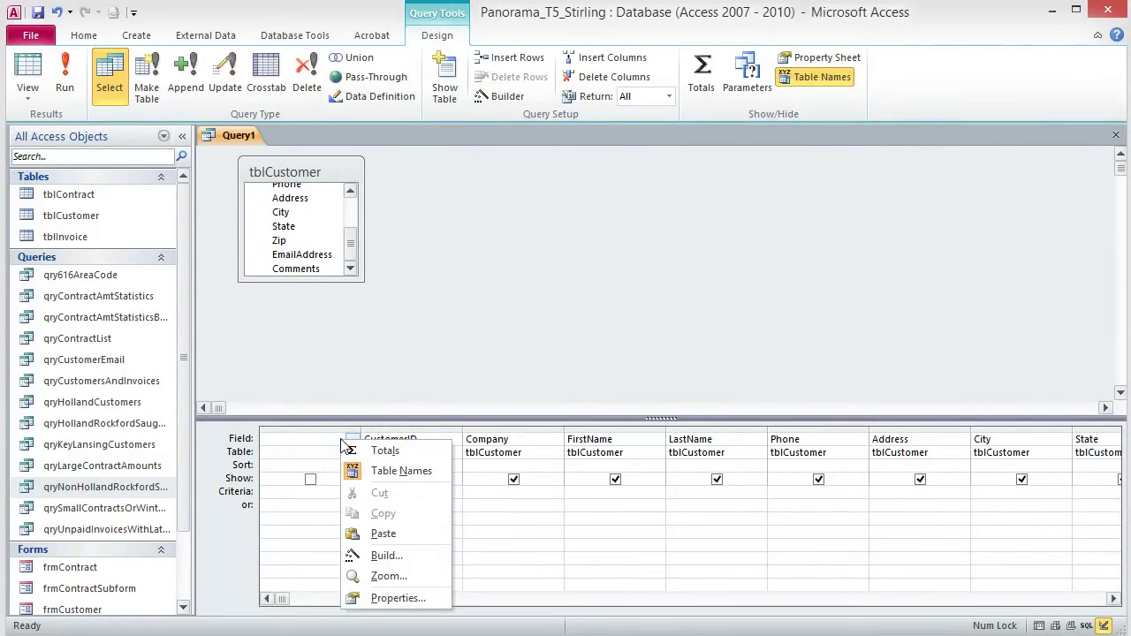
click(389, 558)
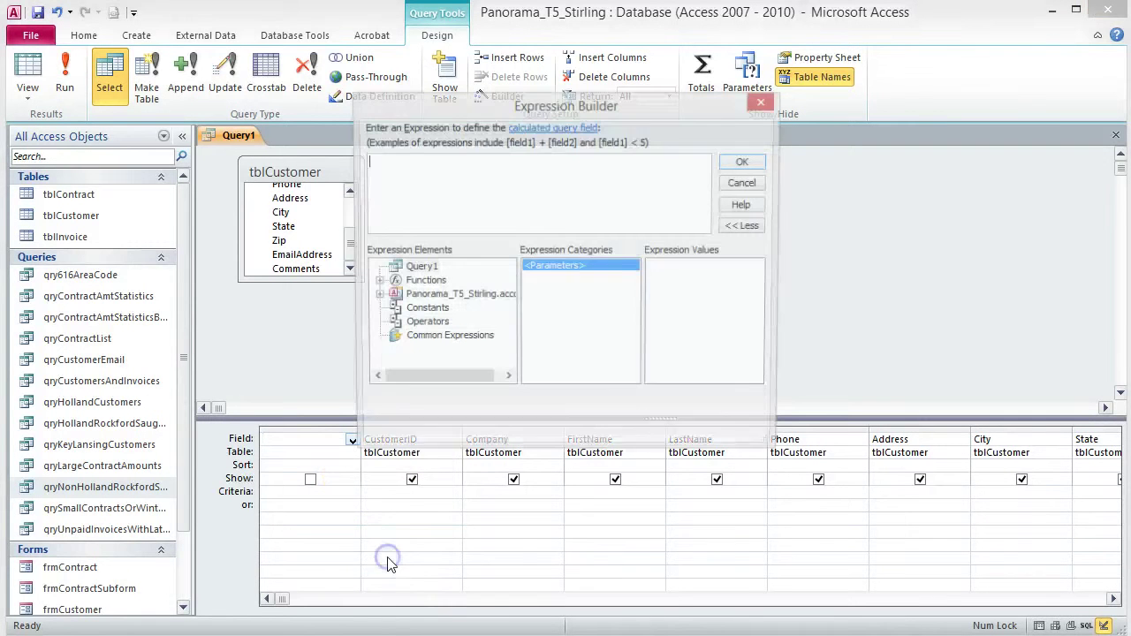
click(385, 183)
text(Custome)
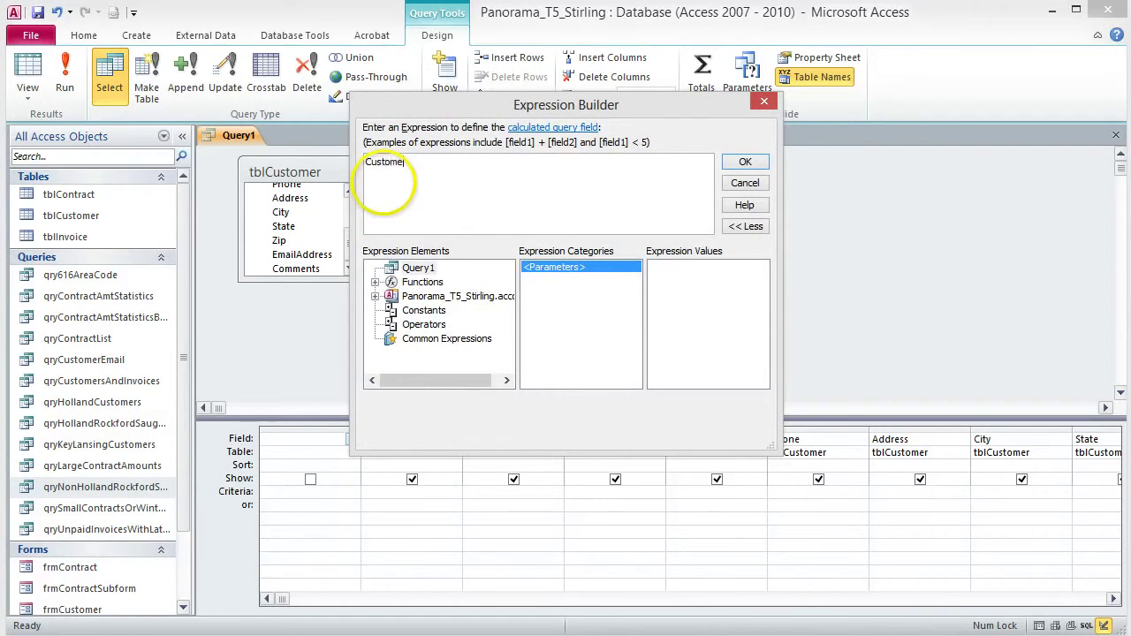
text(r:)
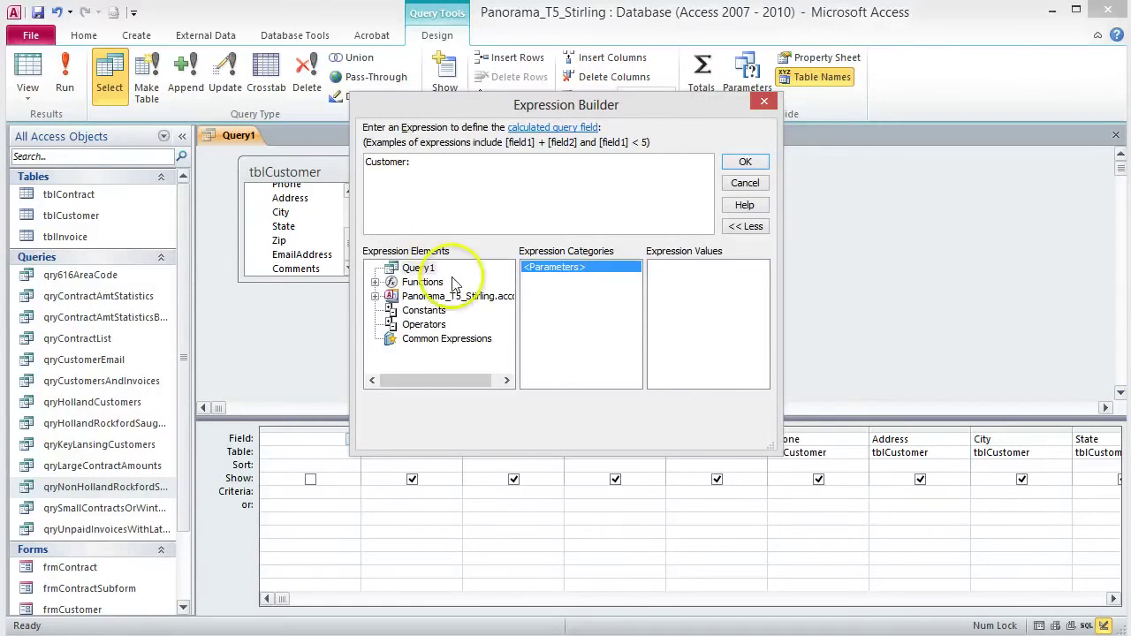
- Insert the built-in IIf function from the Program Flow category after "Customer:" and remove the «Expr» placeholder before it
click(416, 282)
double_click(415, 283)
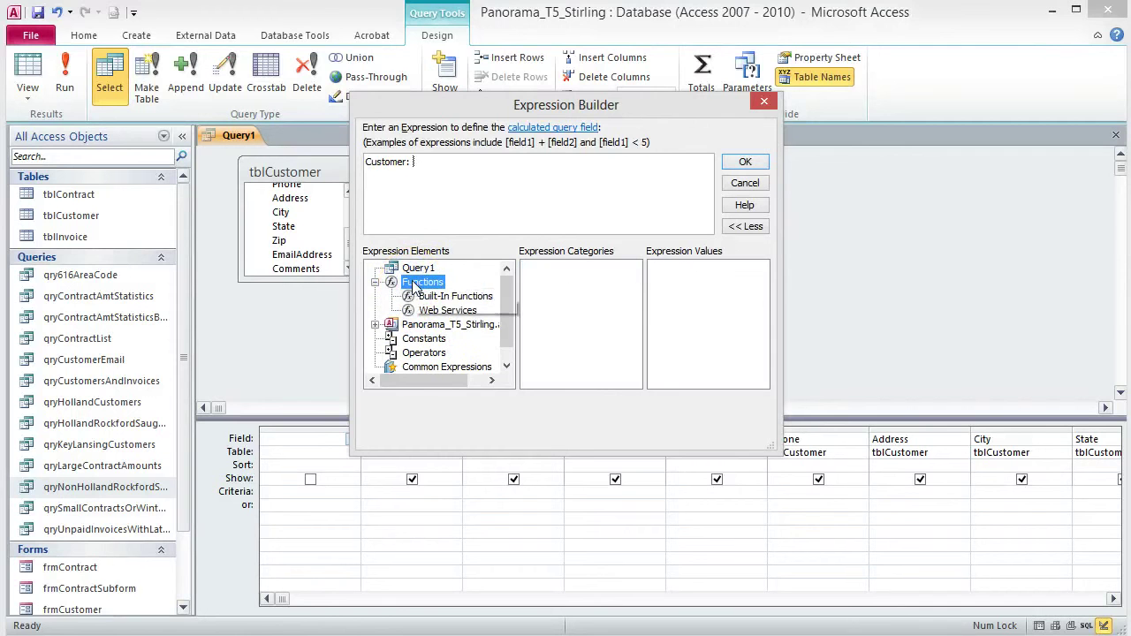
click(481, 299)
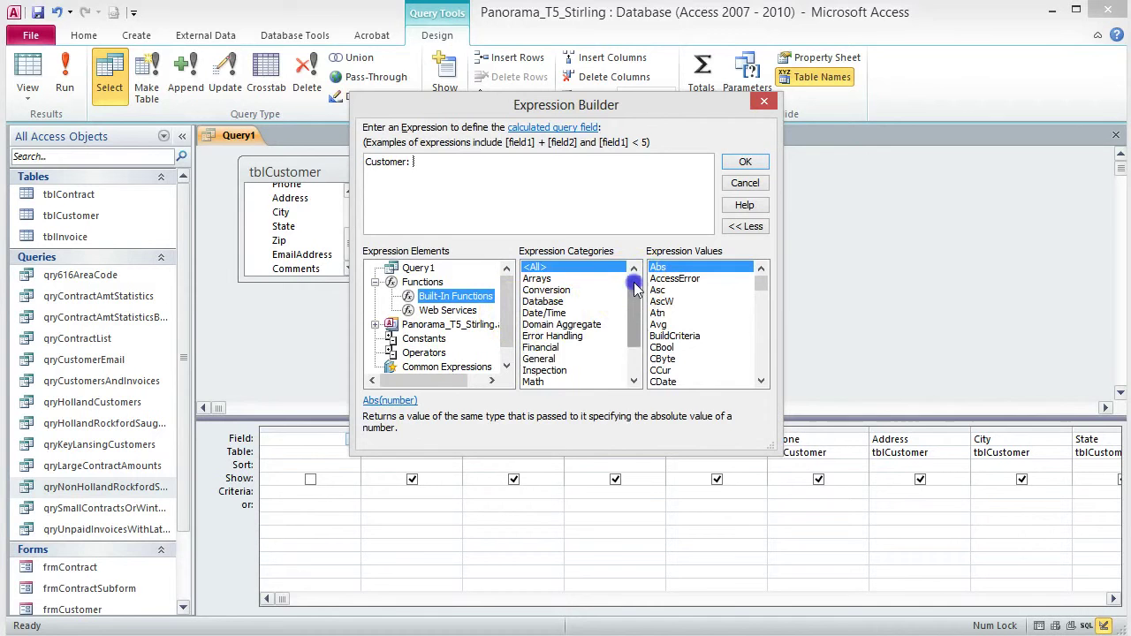
click(636, 354)
click(574, 358)
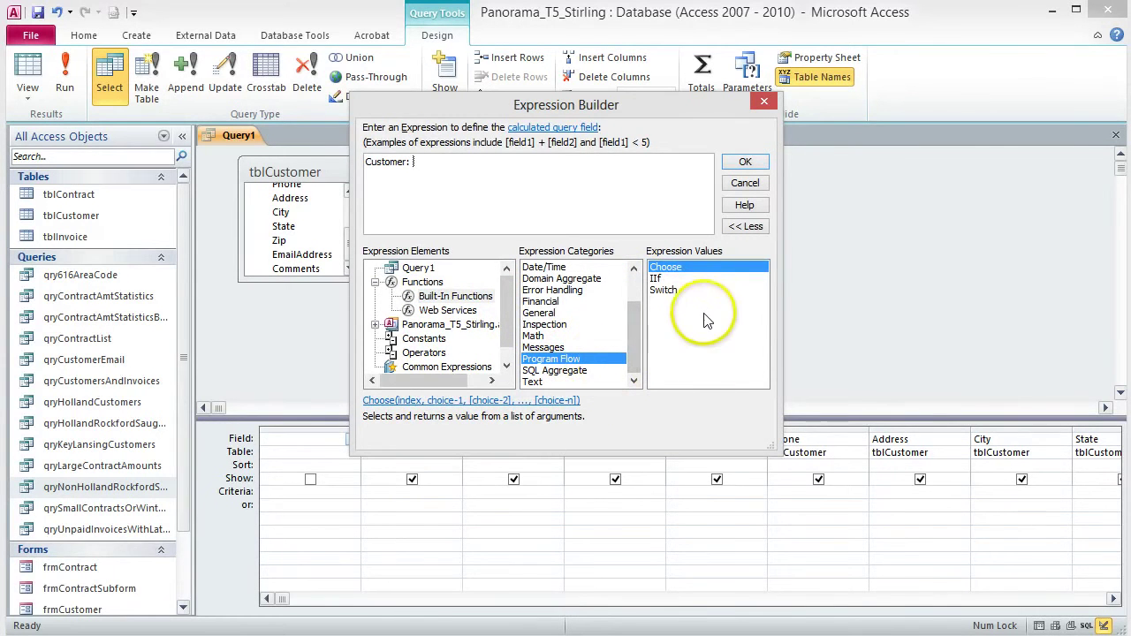
double_click(659, 279)
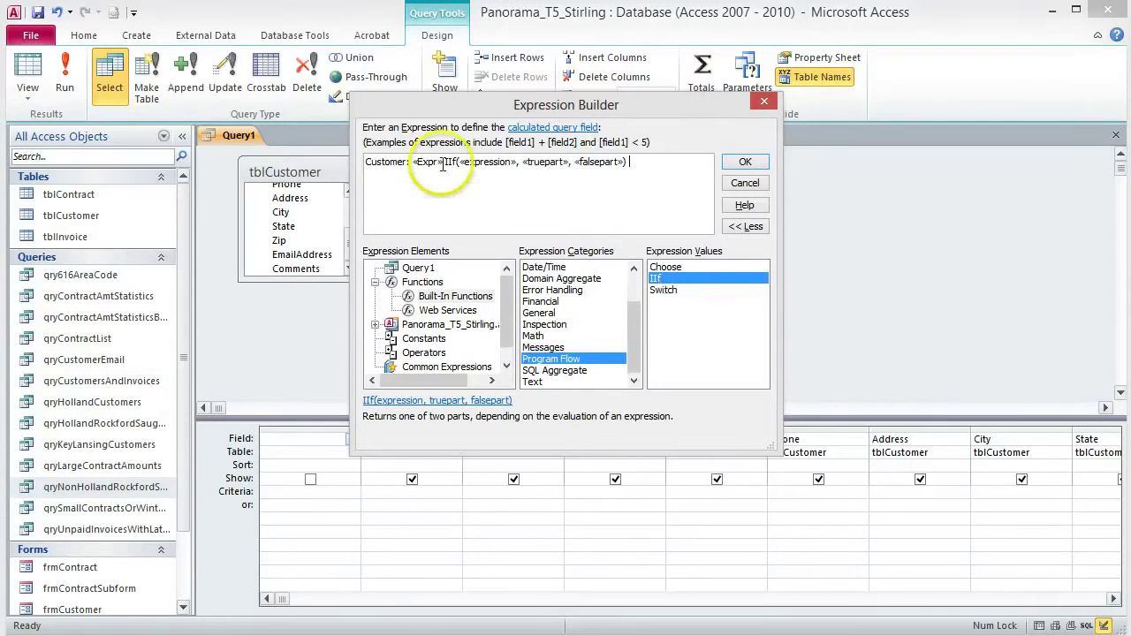
drag(443, 161, 411, 167)
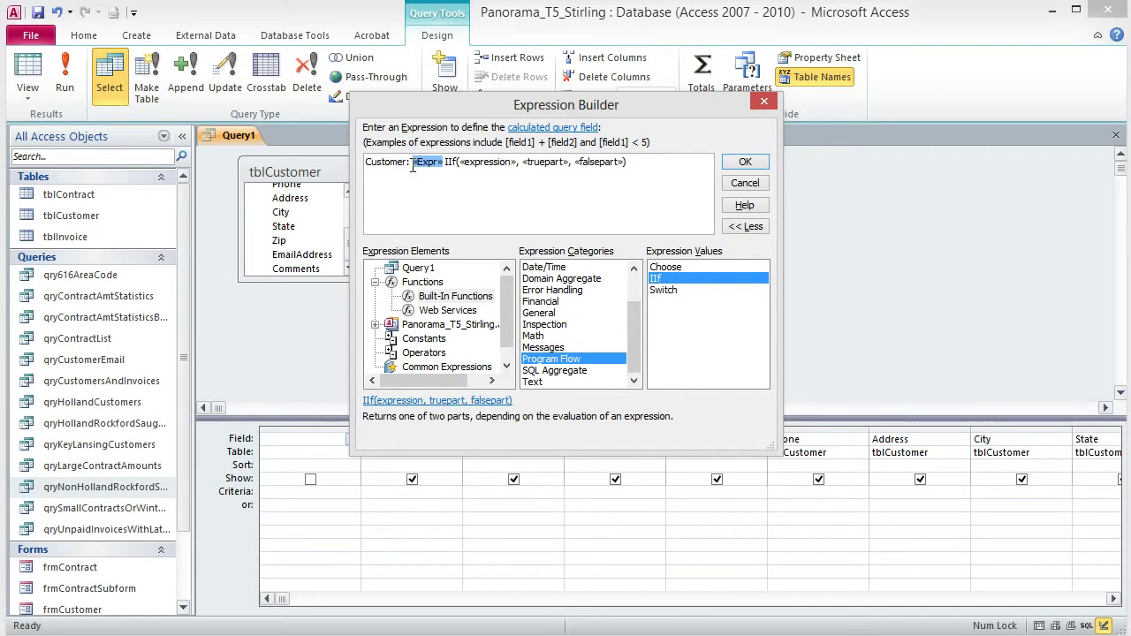
key(Delete)
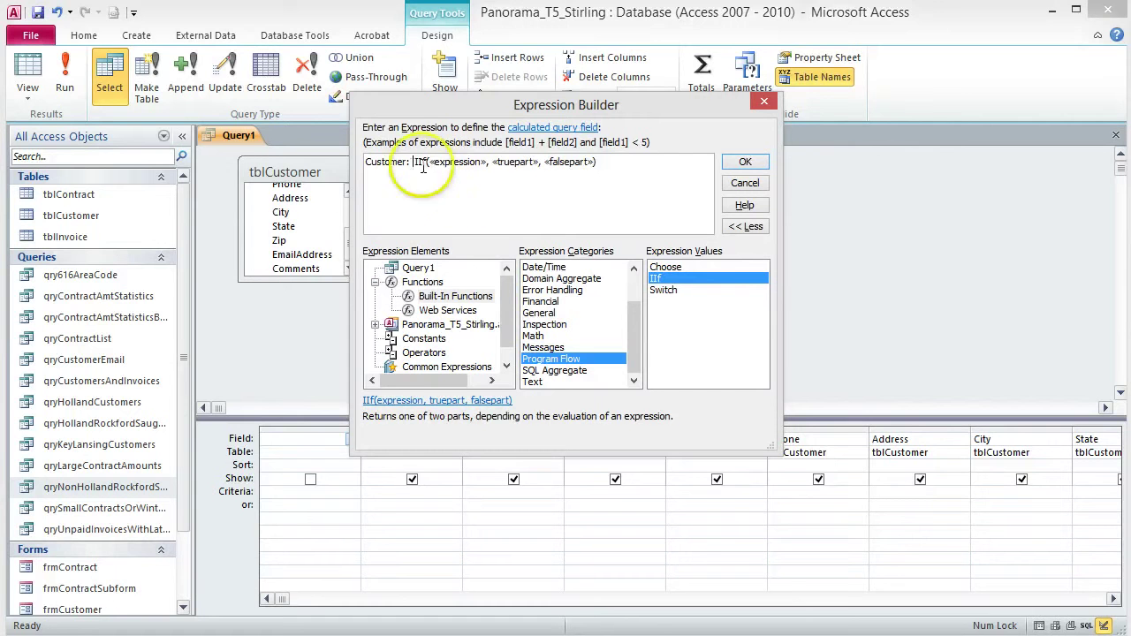
key(BackSpace)
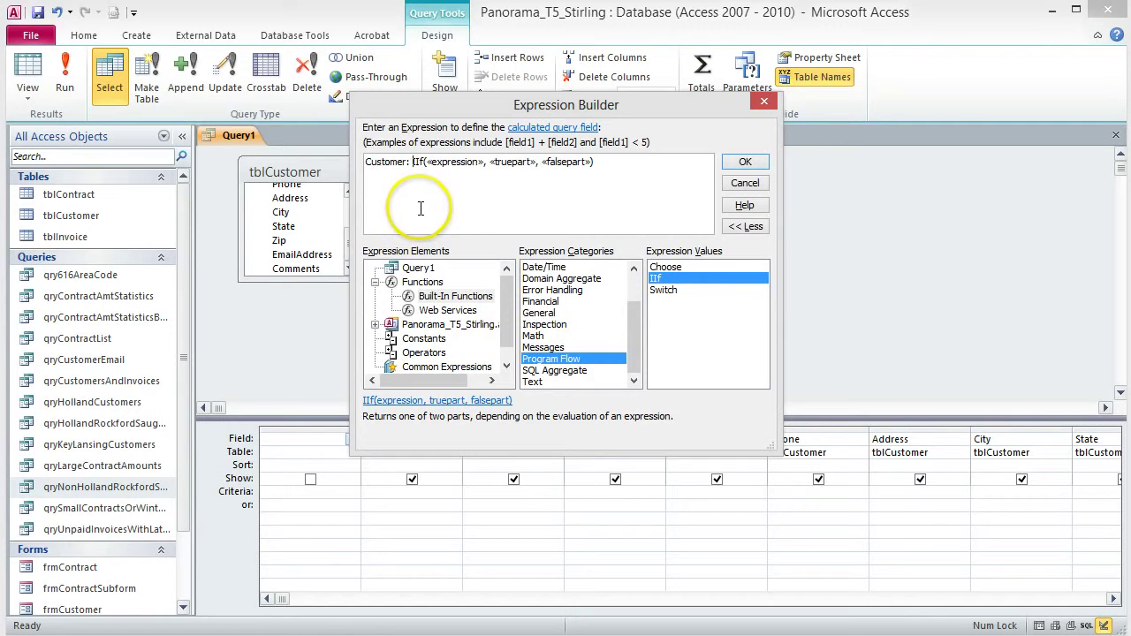
- Replace the IIf condition placeholder with the IsNull inspection function, using Company as its argument
click(455, 165)
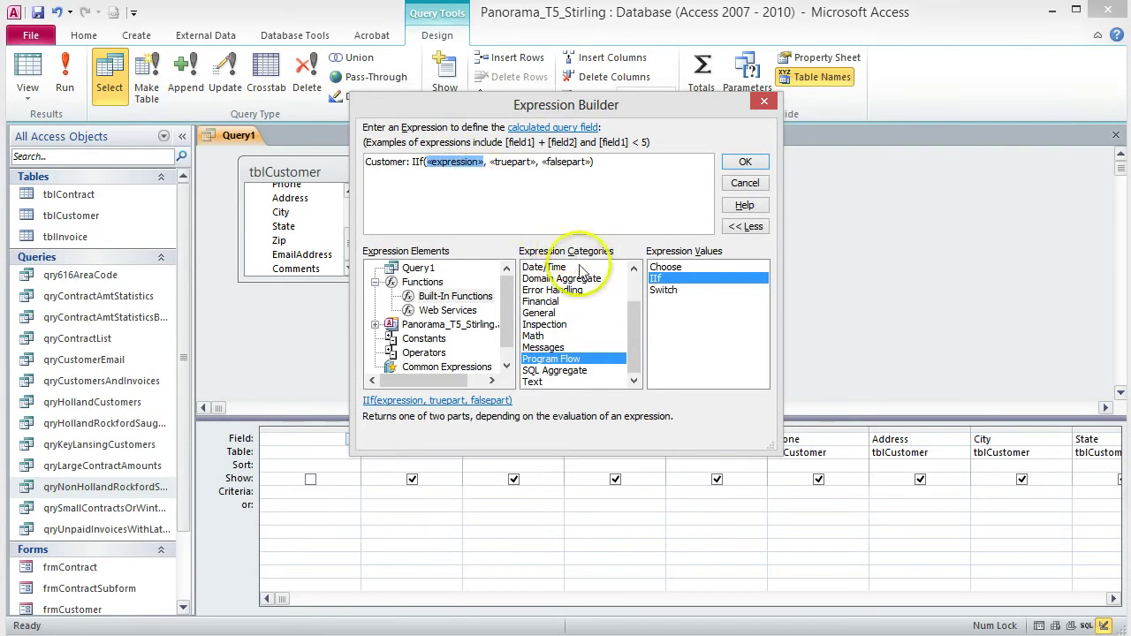
click(544, 325)
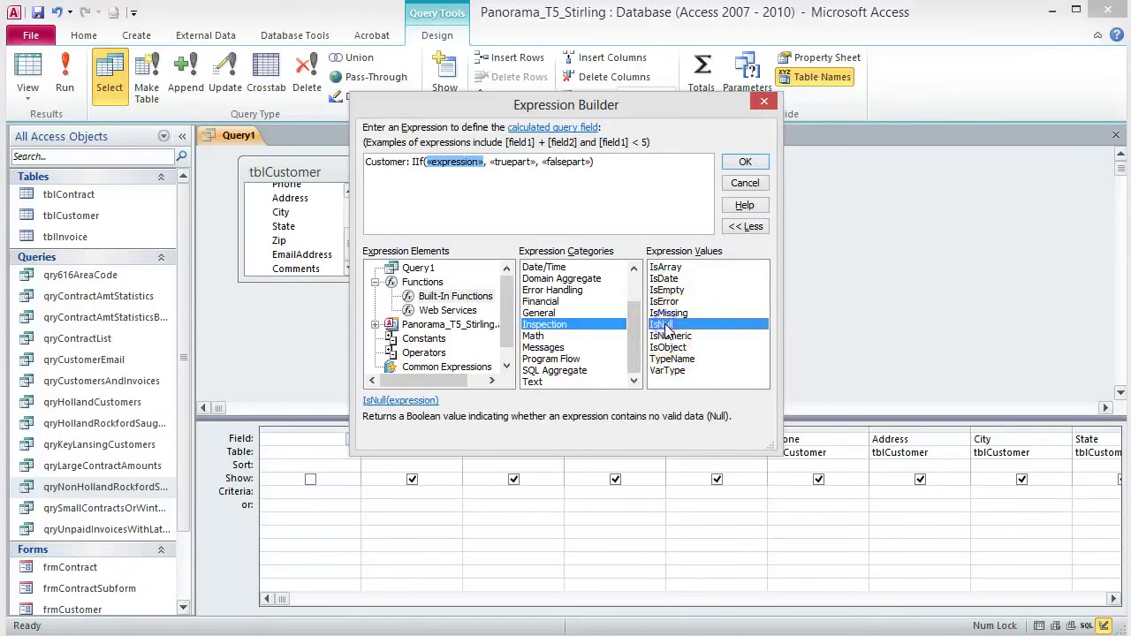
double_click(665, 325)
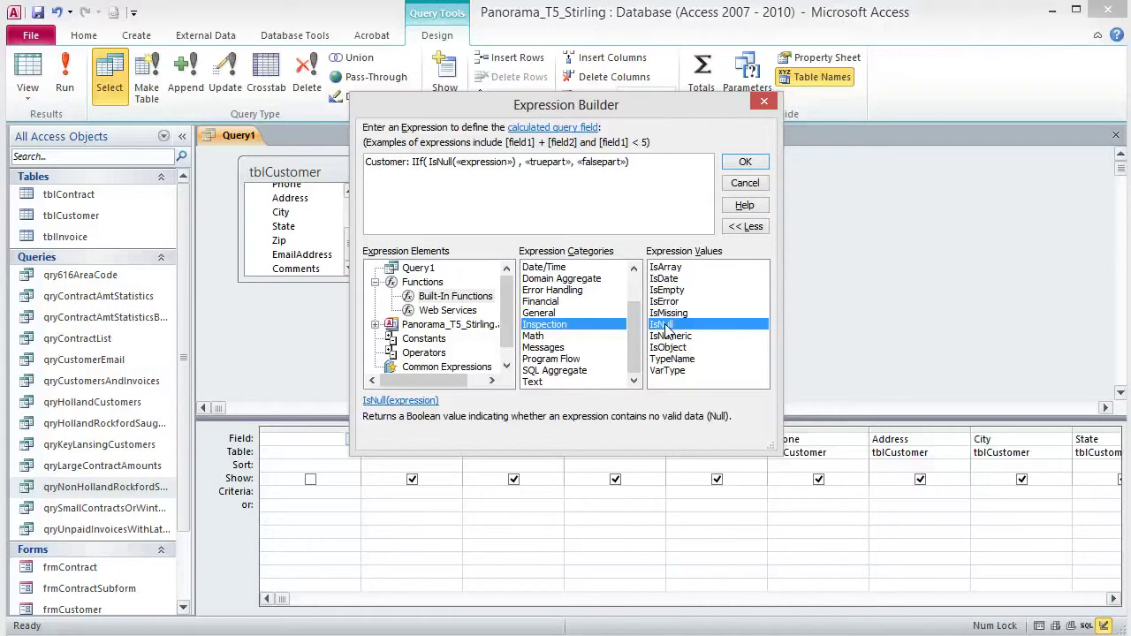
click(488, 164)
text(Cust)
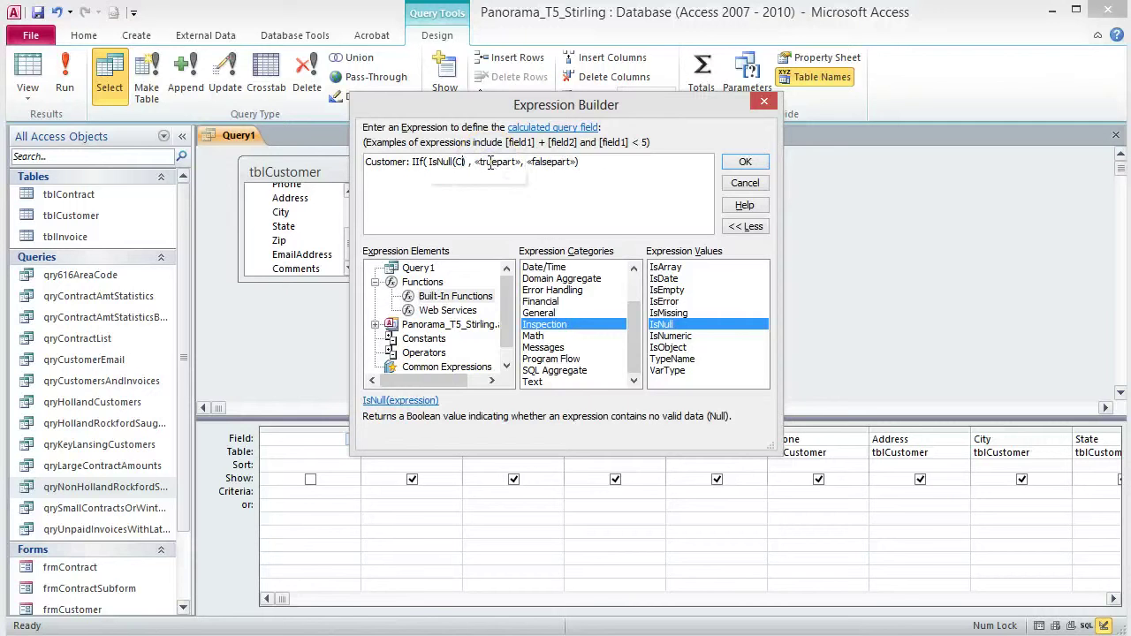
key(BackSpace)
key(BackSpace)
key(BackSpace)
text(ompany)
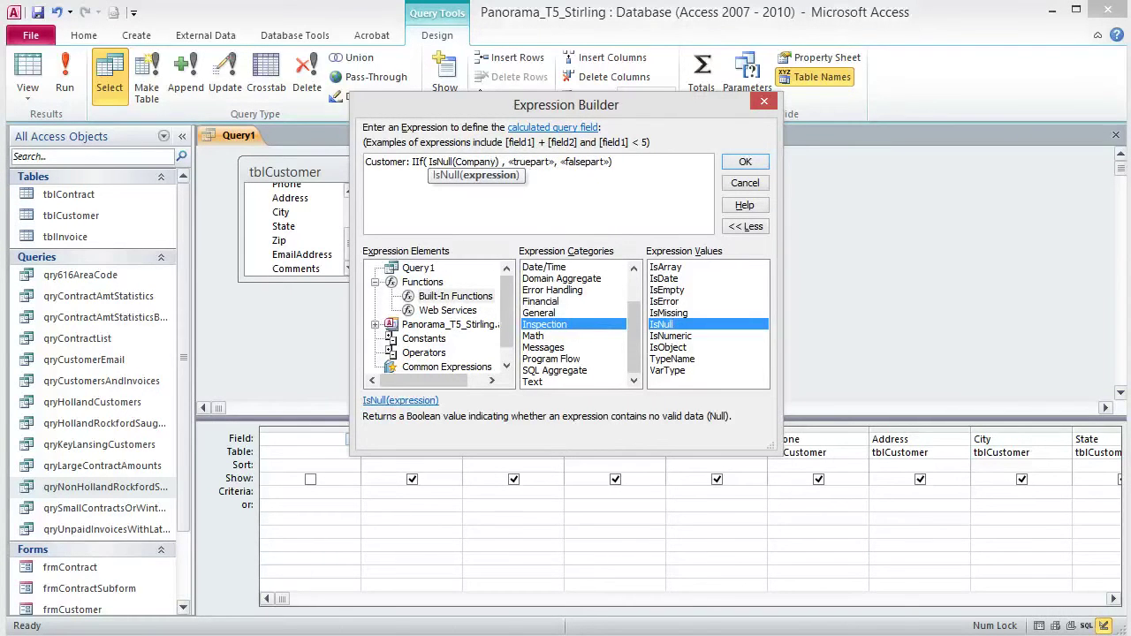
- Complete the IIf with LastName & ", " & FirstName as the true part and Company as the false part, and accept the expression
click(586, 162)
text(Company)
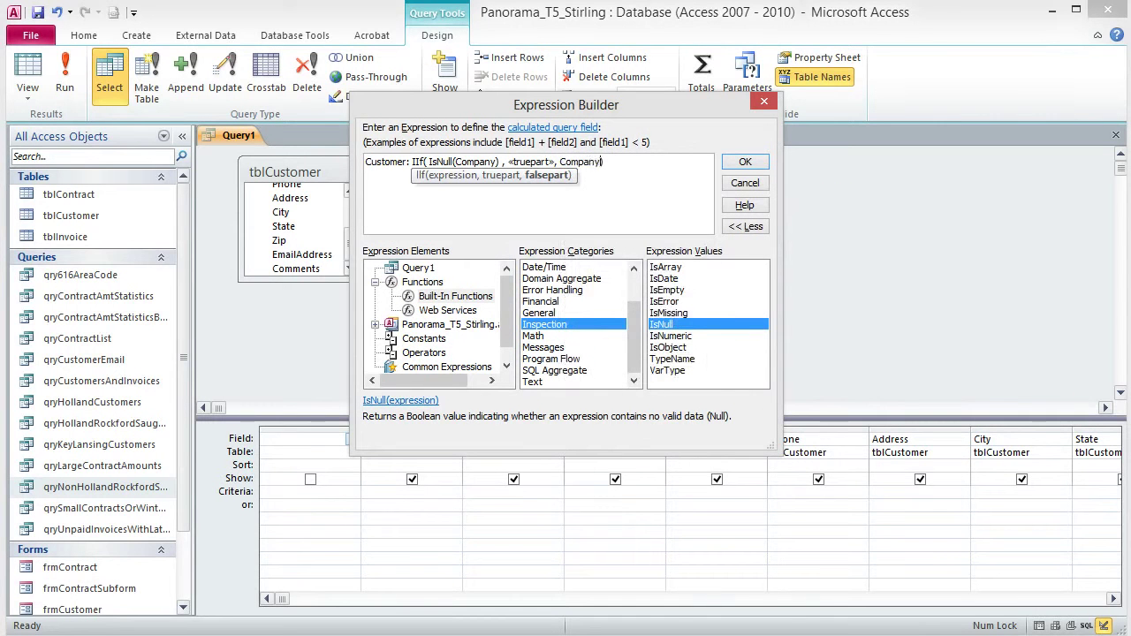
click(530, 164)
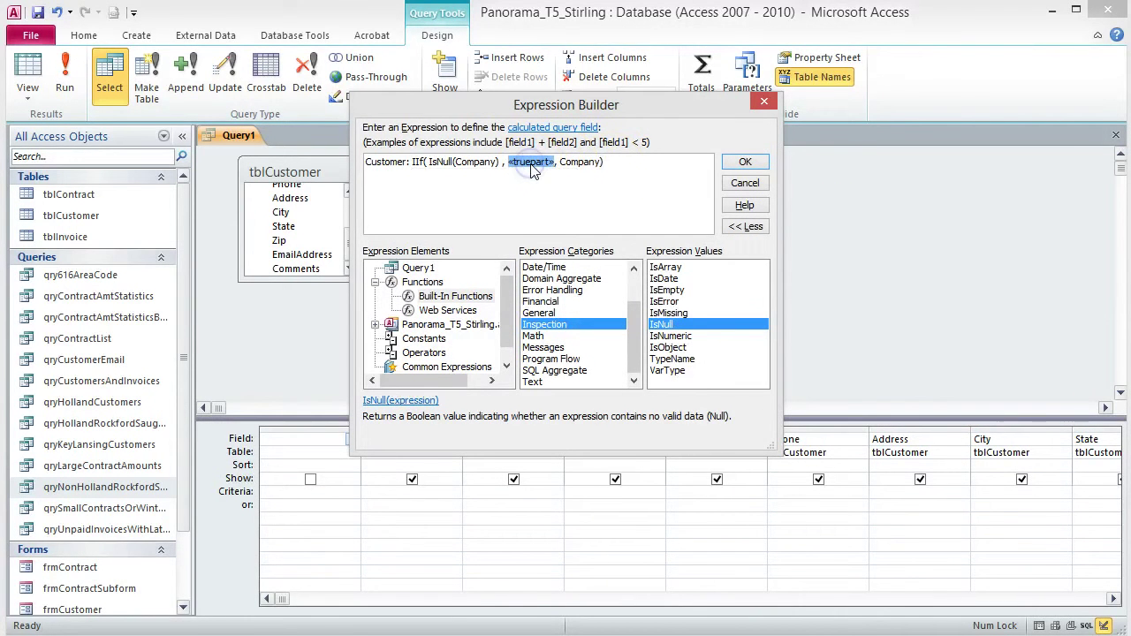
text(LastNam)
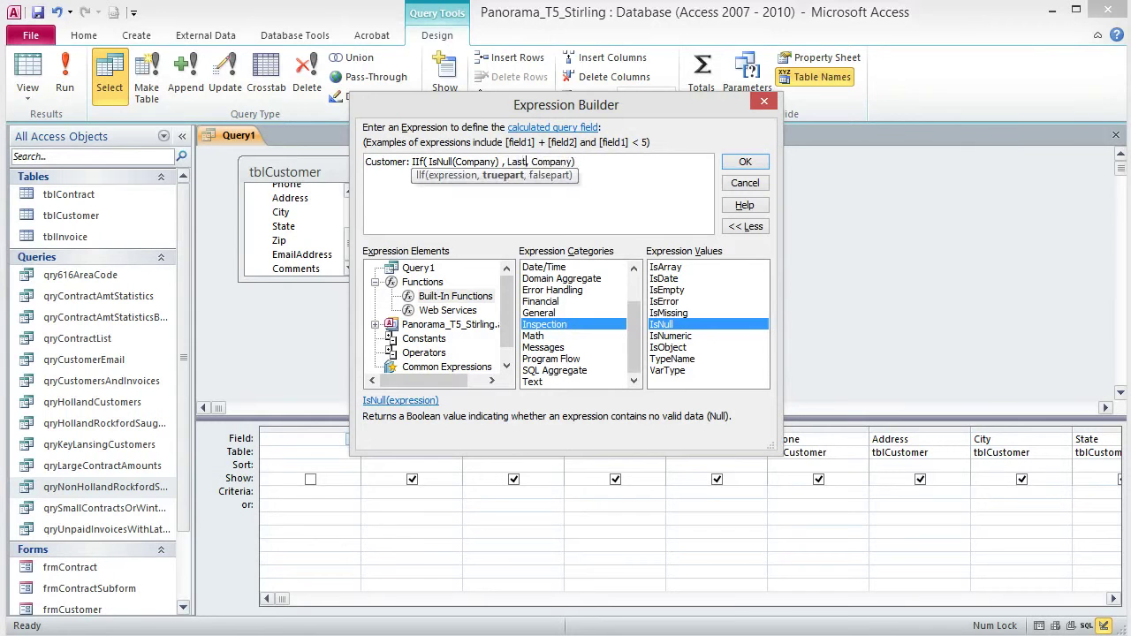
text(e & ", " )
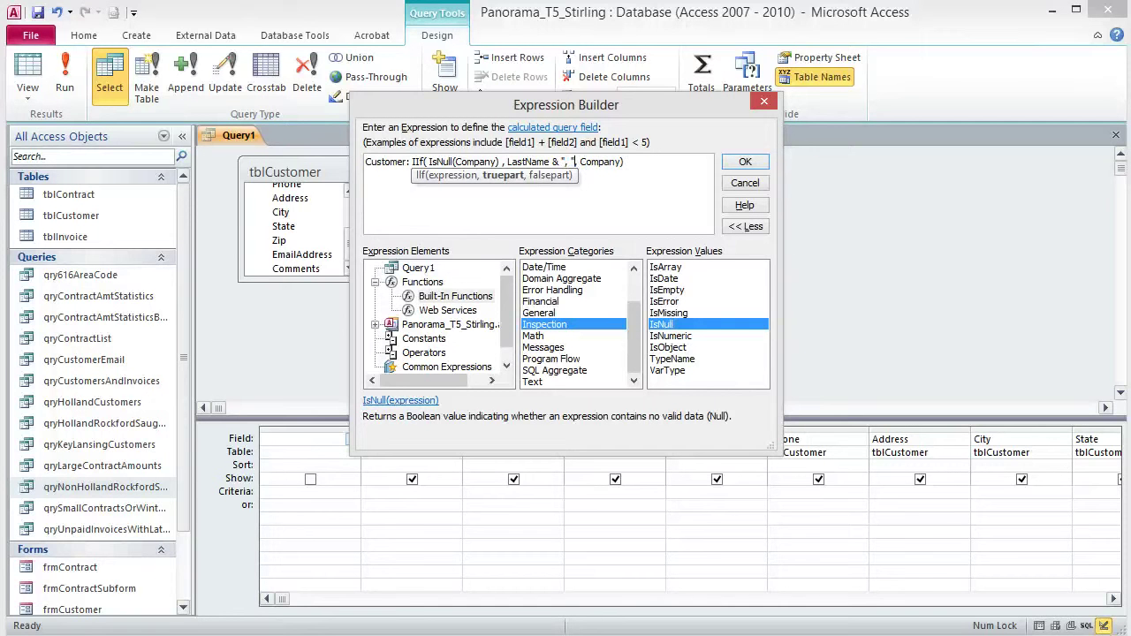
text(f)
key(BackSpace)
text(& FirstName,)
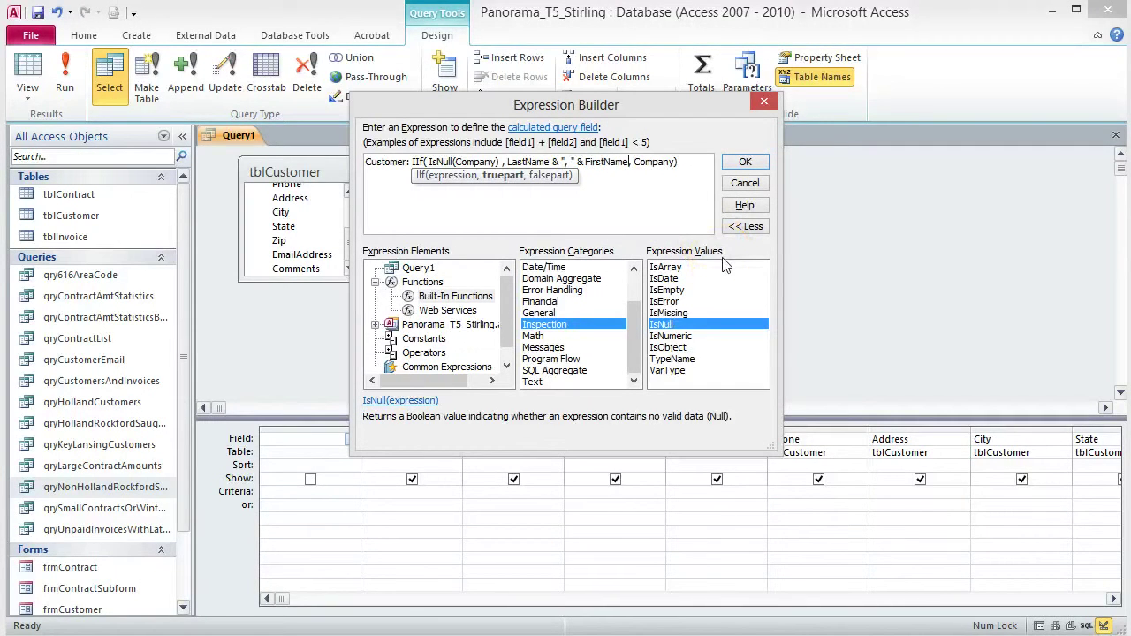
click(745, 164)
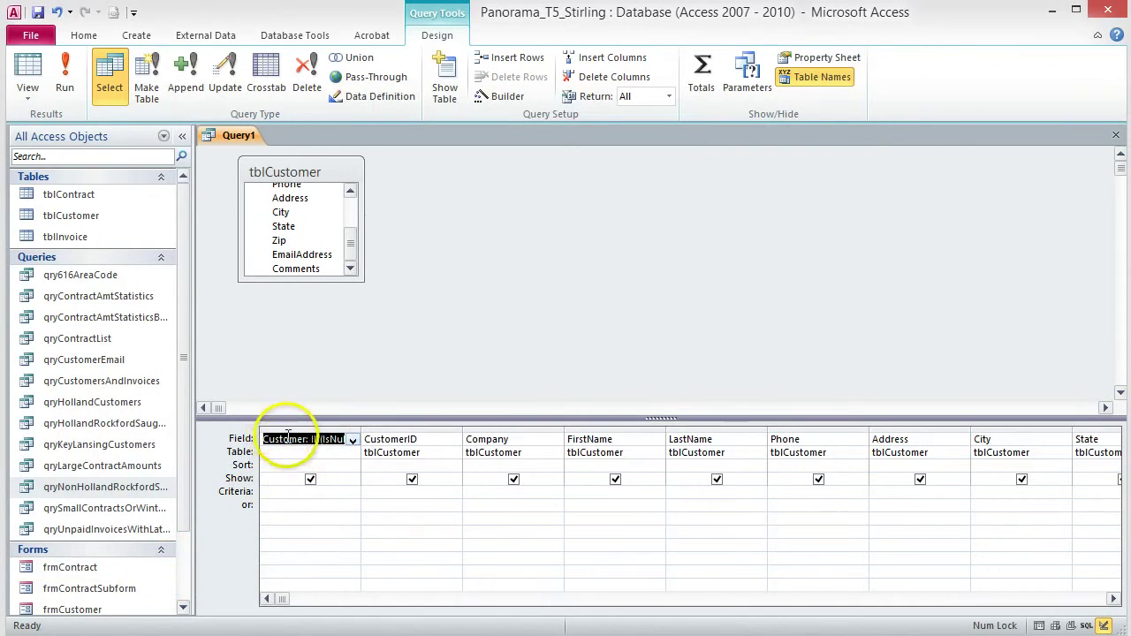
- Widen the Customer column in the design grid to fit its expression and sort the field in Ascending order
double_click(360, 431)
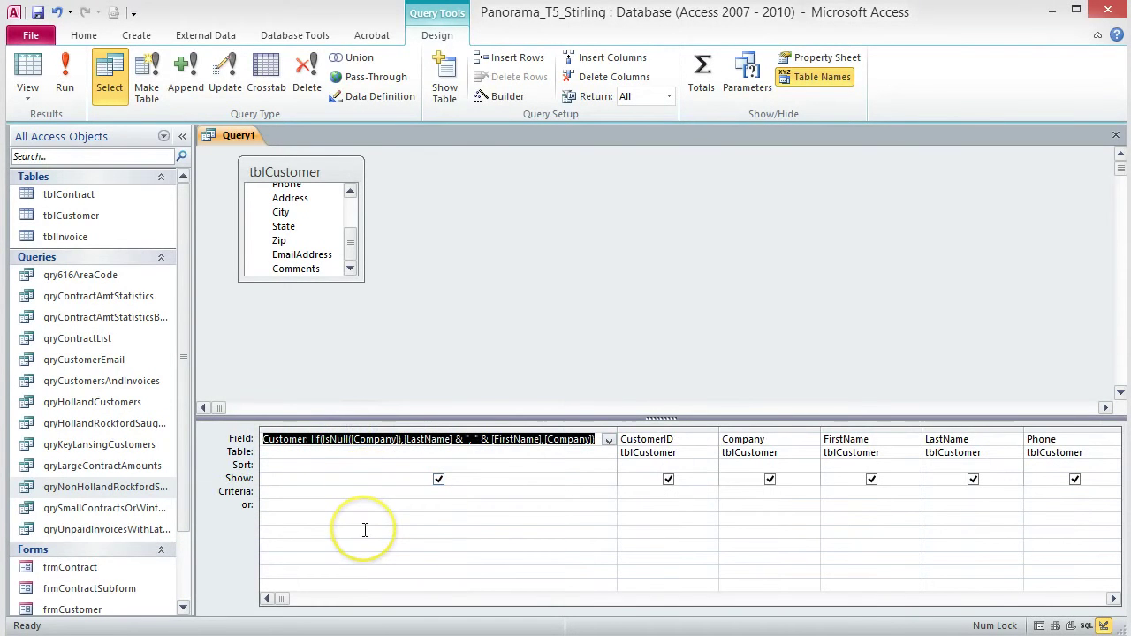
click(307, 465)
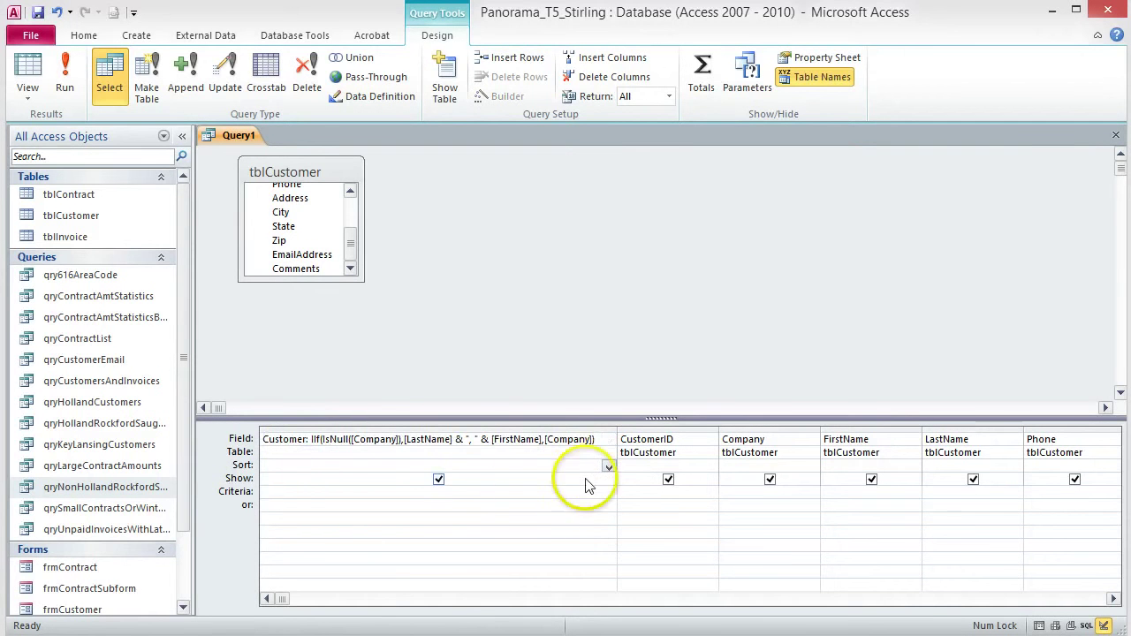
click(608, 464)
click(436, 478)
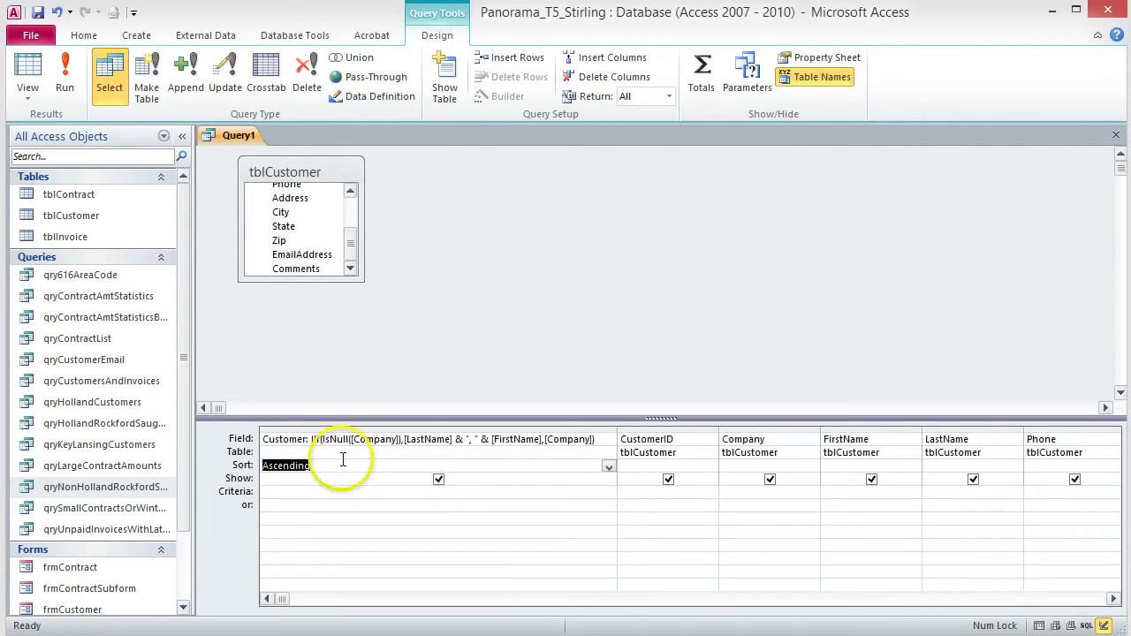
- Save the query as qryCustomersByName
click(38, 13)
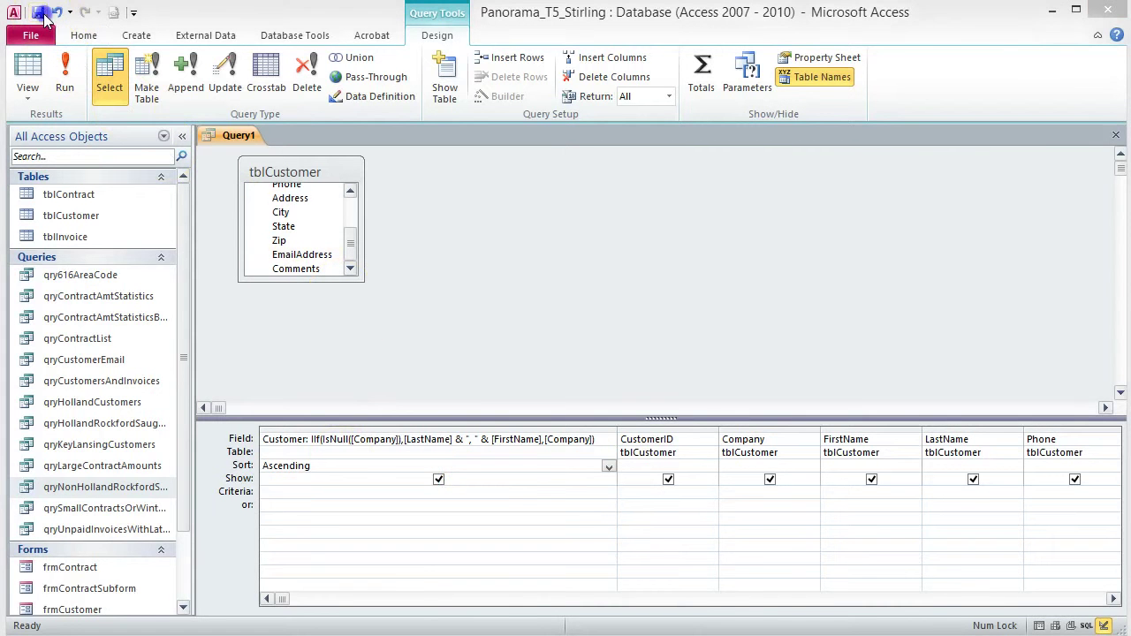
text(qryCustomersByName)
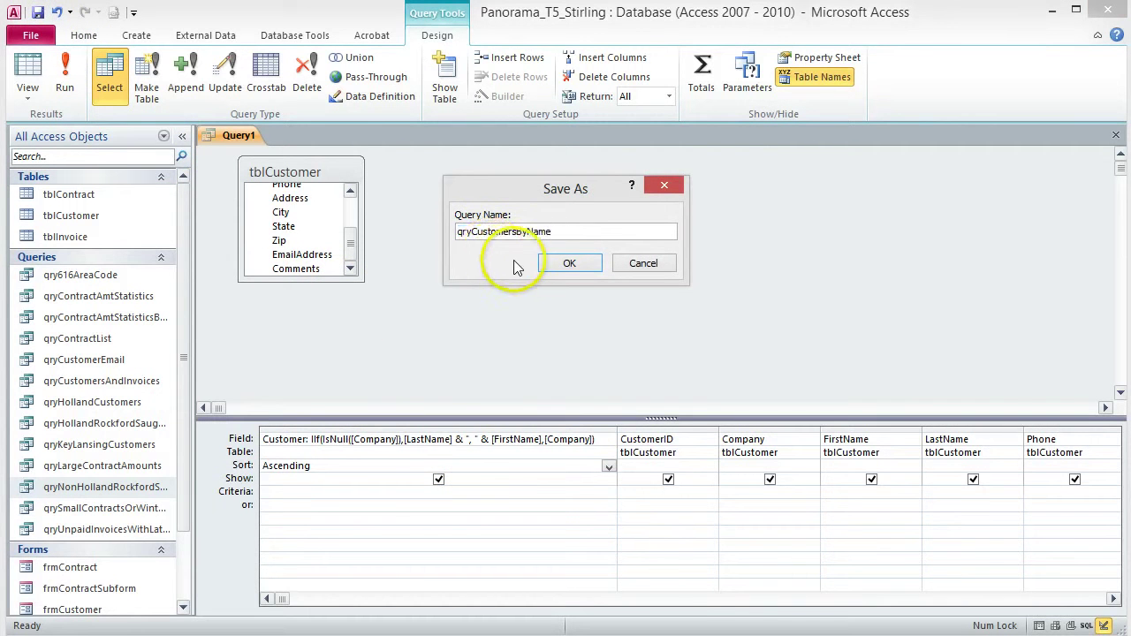
click(568, 265)
- Run the query and fit the Customer datasheet column to its longest entry, closing the query when done
click(64, 75)
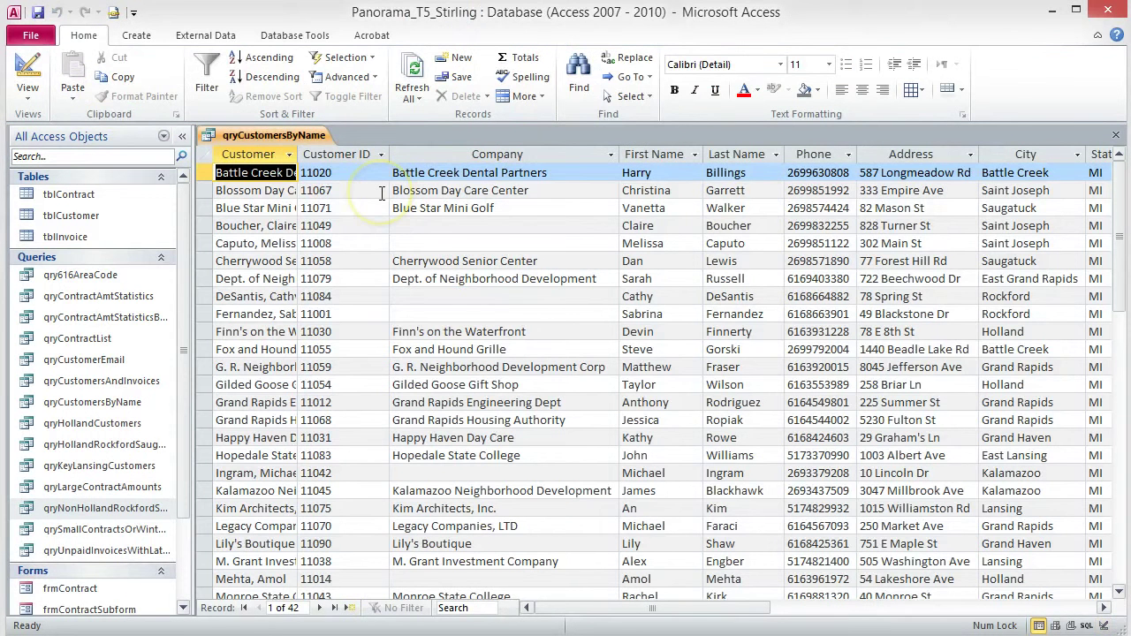
double_click(297, 154)
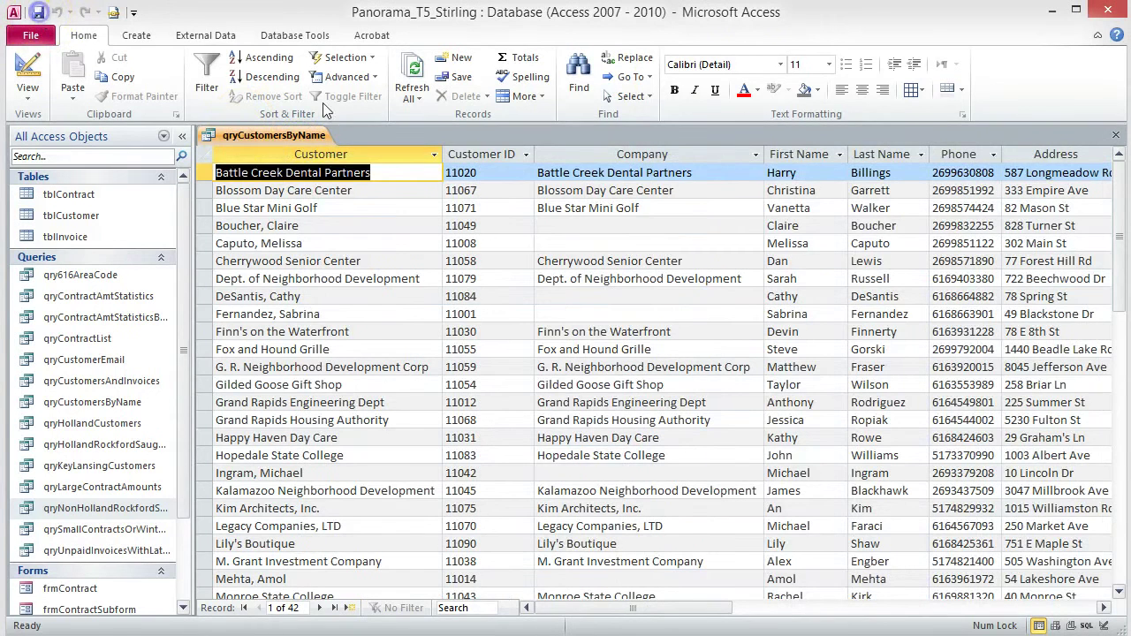
click(1115, 134)
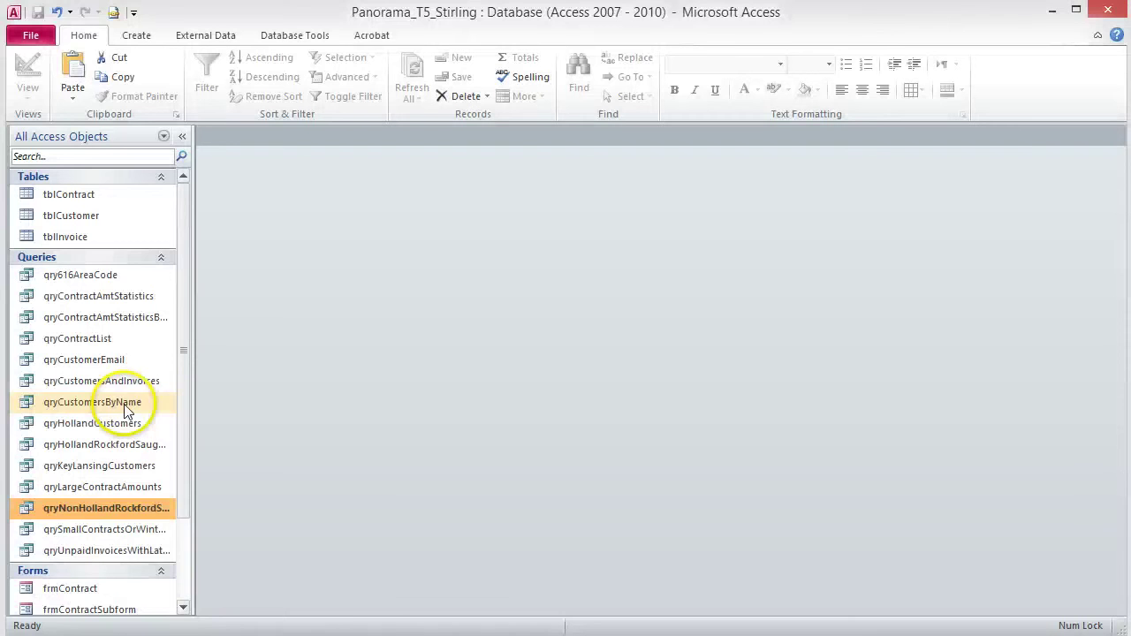
- Make a copy of the qryCustomersByName query named qryCustomersByNameParameter
right_click(128, 402)
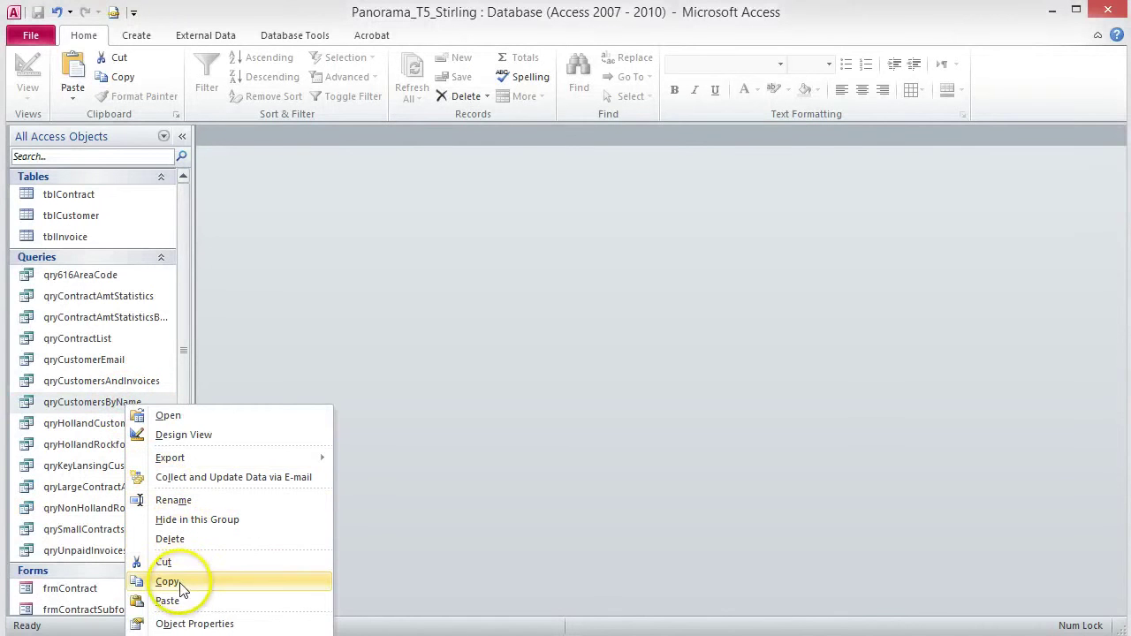
click(247, 582)
click(73, 67)
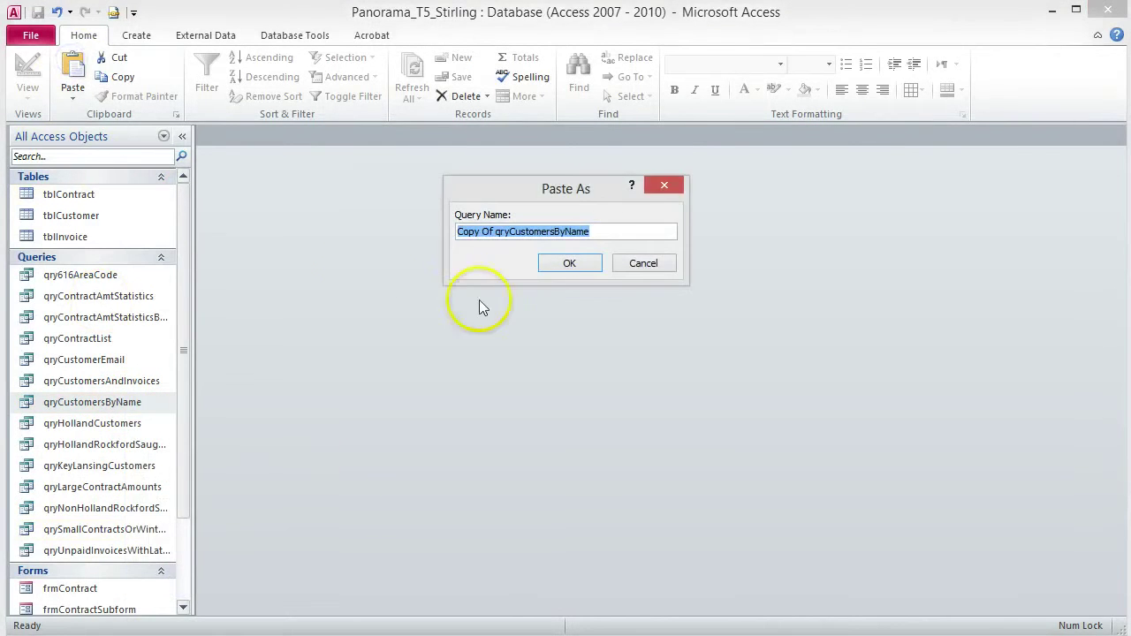
drag(495, 232, 456, 232)
key(Delete)
click(589, 232)
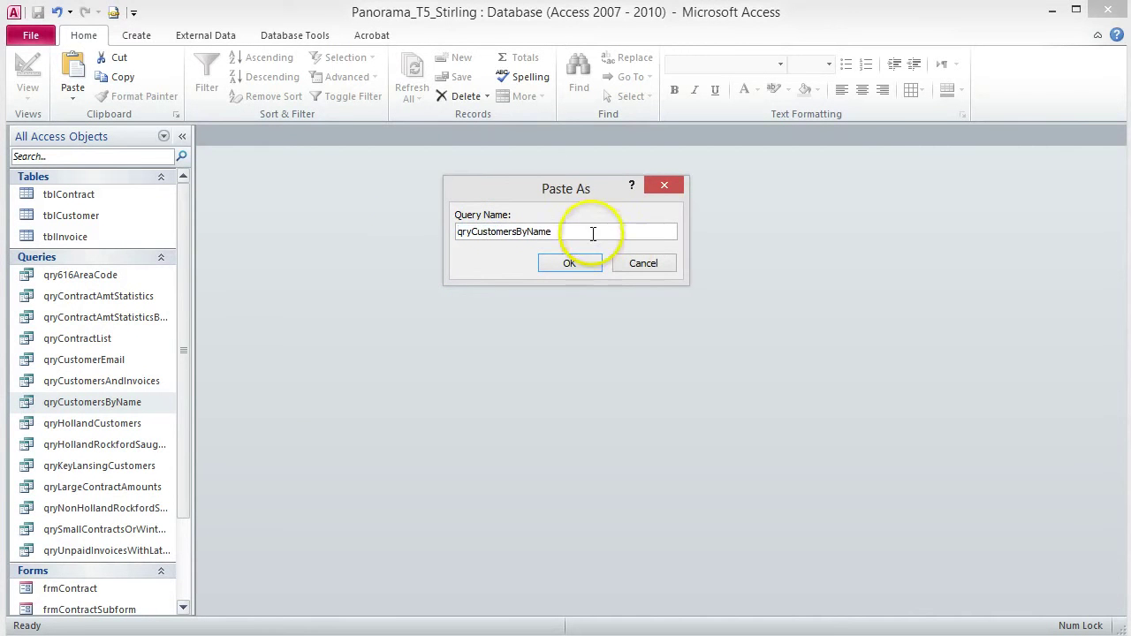
text(Parameter)
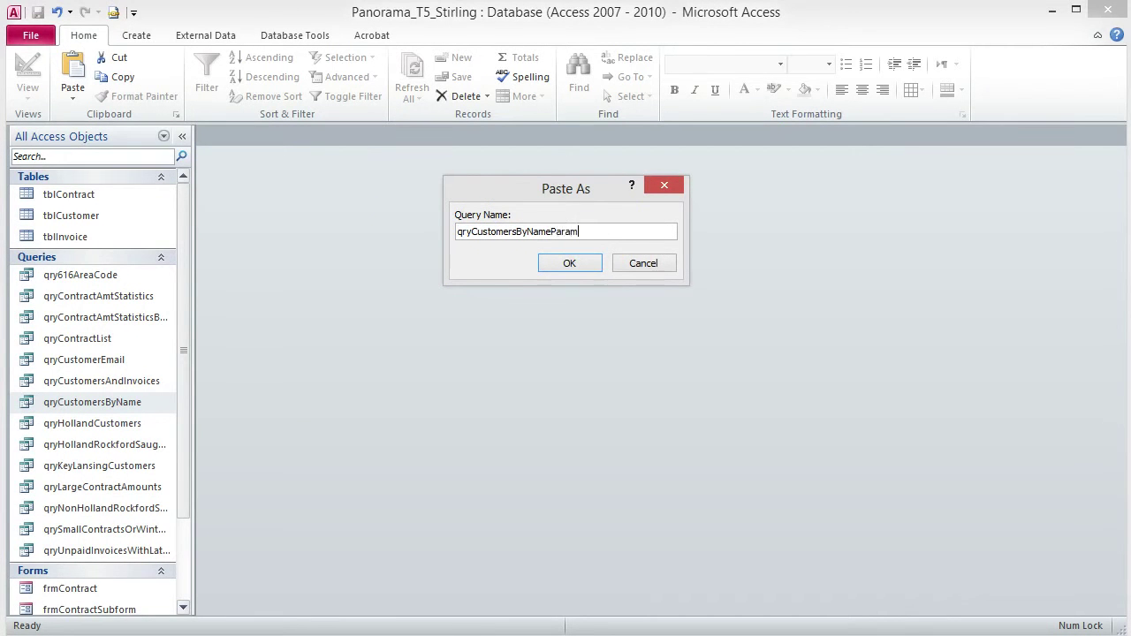
click(572, 263)
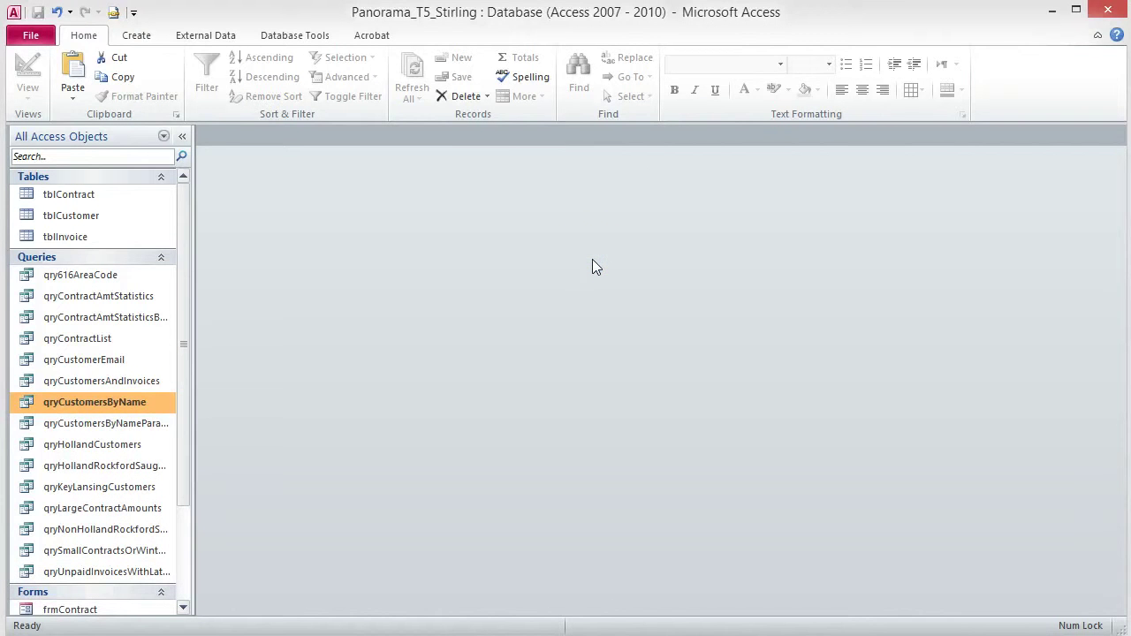
- Open qryCustomersByNameParameter in Design view and enter [Type the city:] as the City field's parameter criterion
double_click(141, 423)
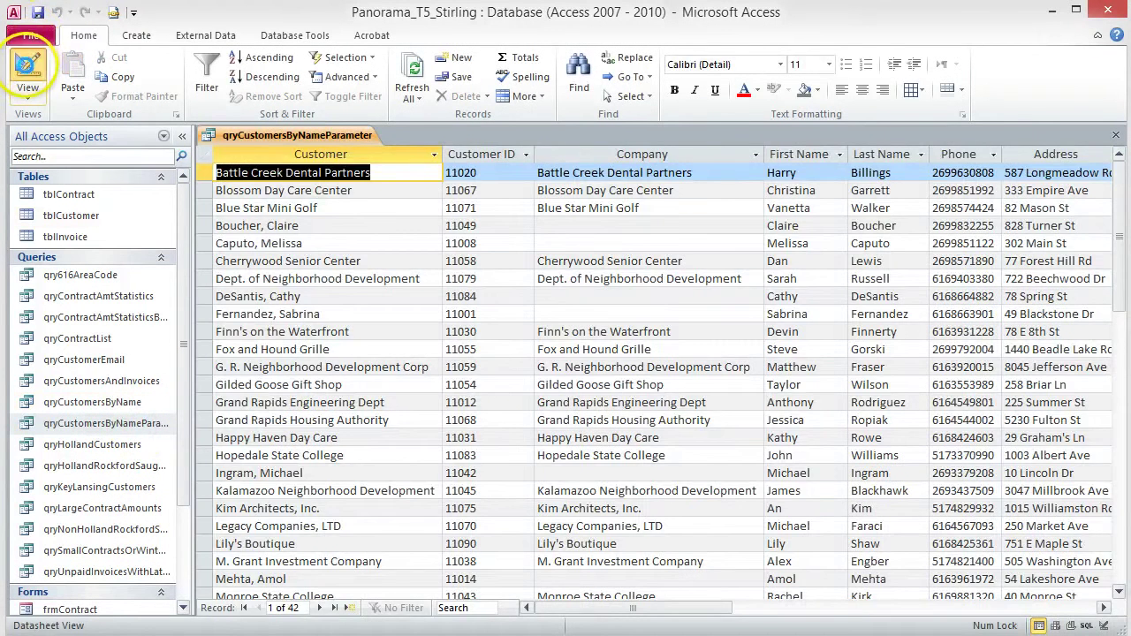
click(28, 73)
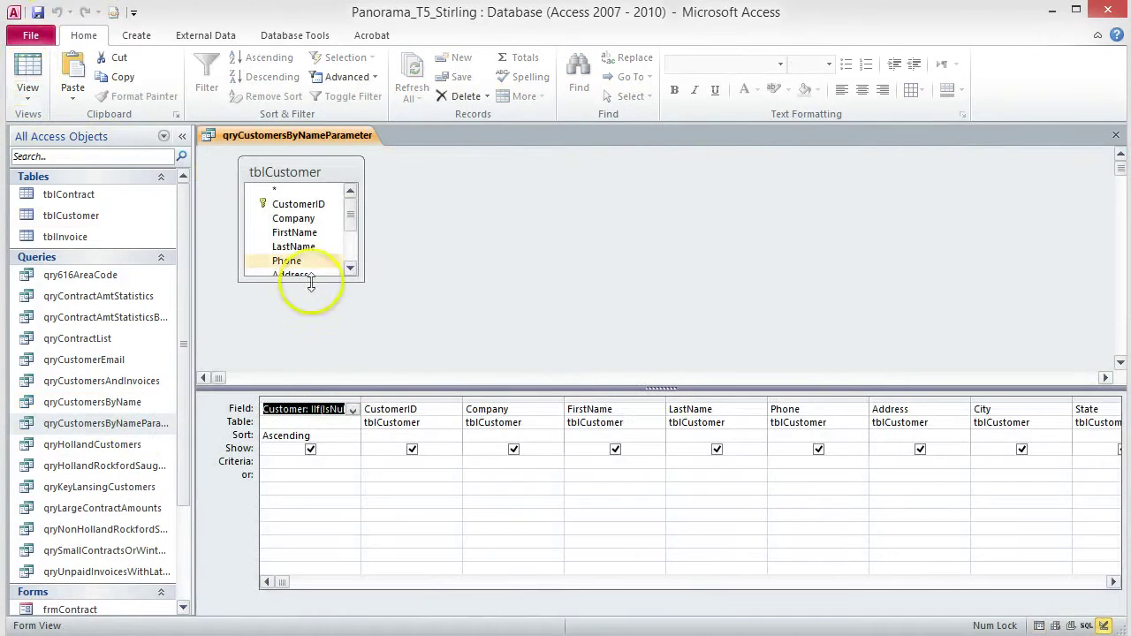
click(983, 464)
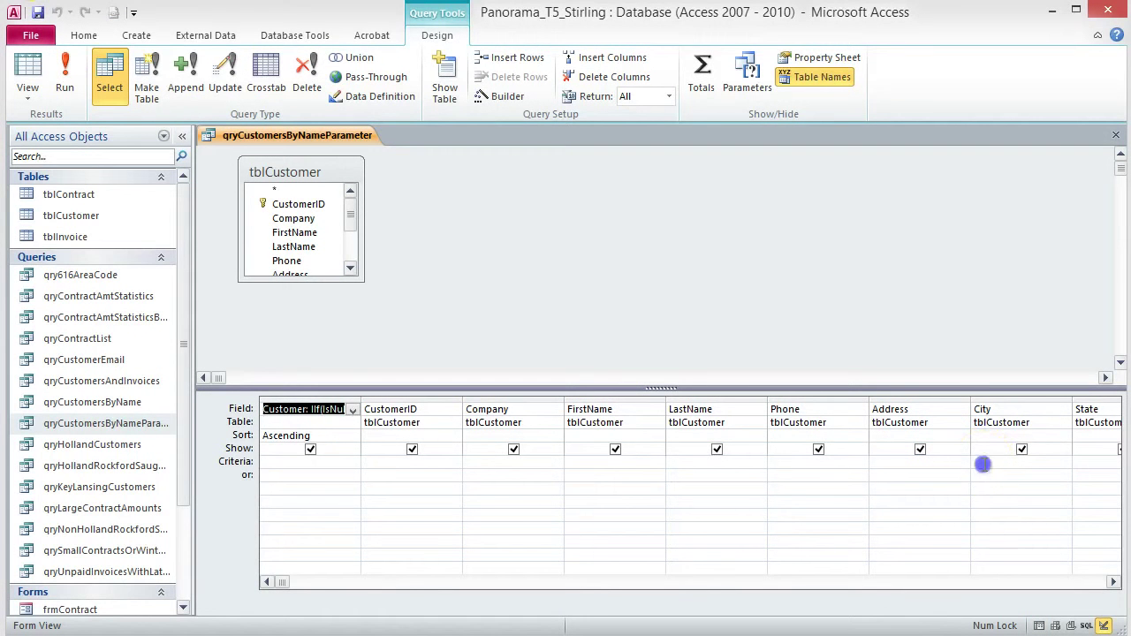
text([Type the city:)
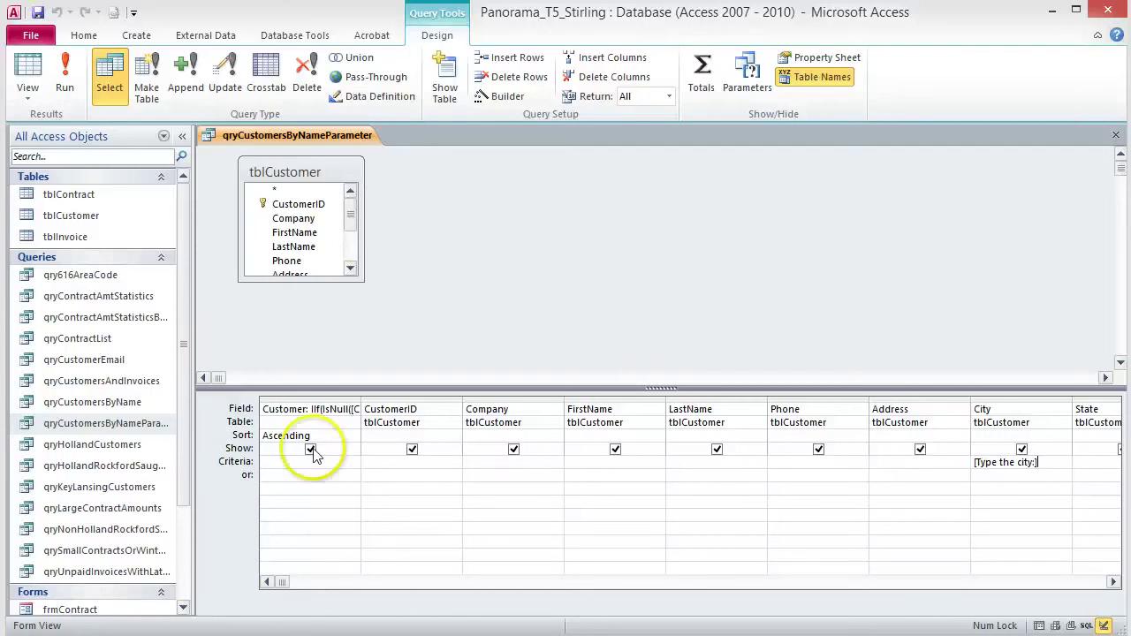
- Test the city parameter query with Holland as the city, and again after closing and reopening it with the city value left blank
click(76, 84)
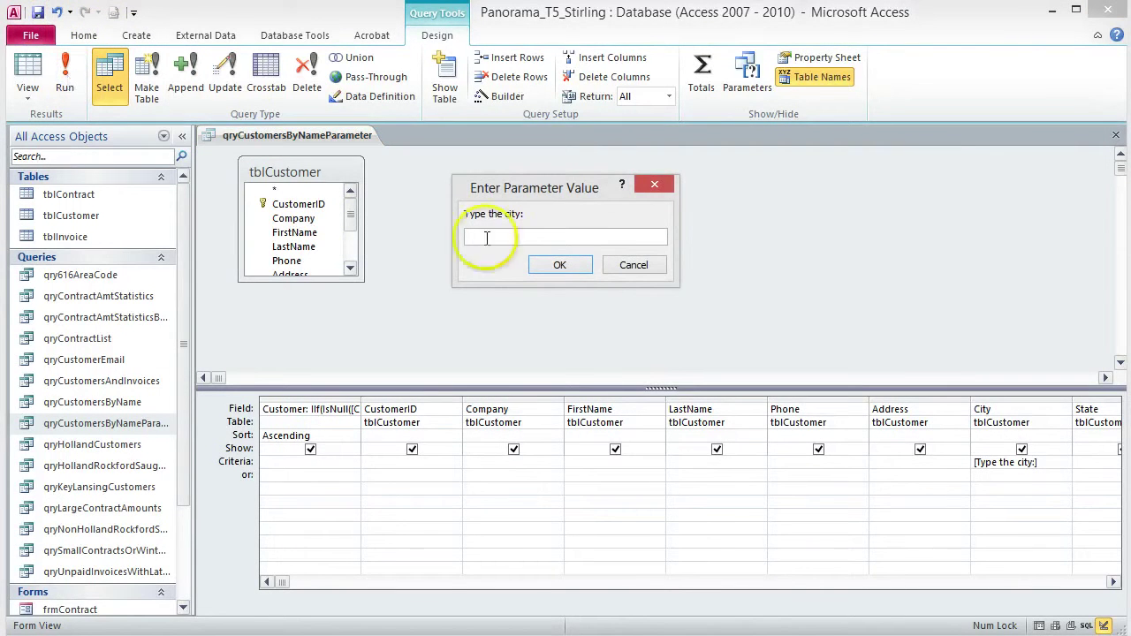
text(Holland)
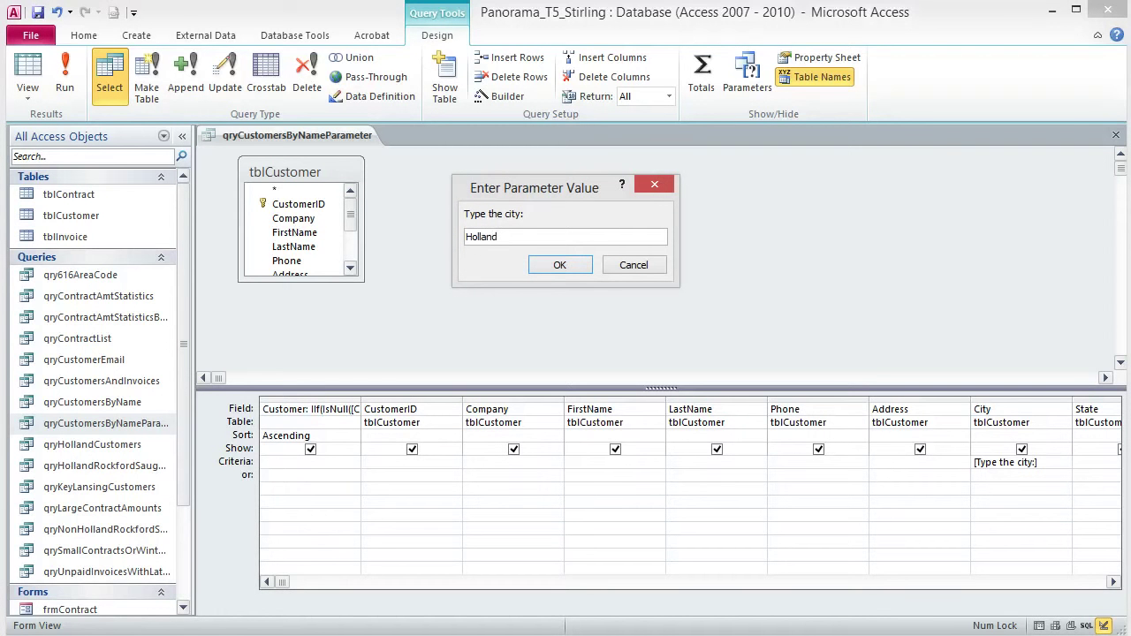
click(561, 268)
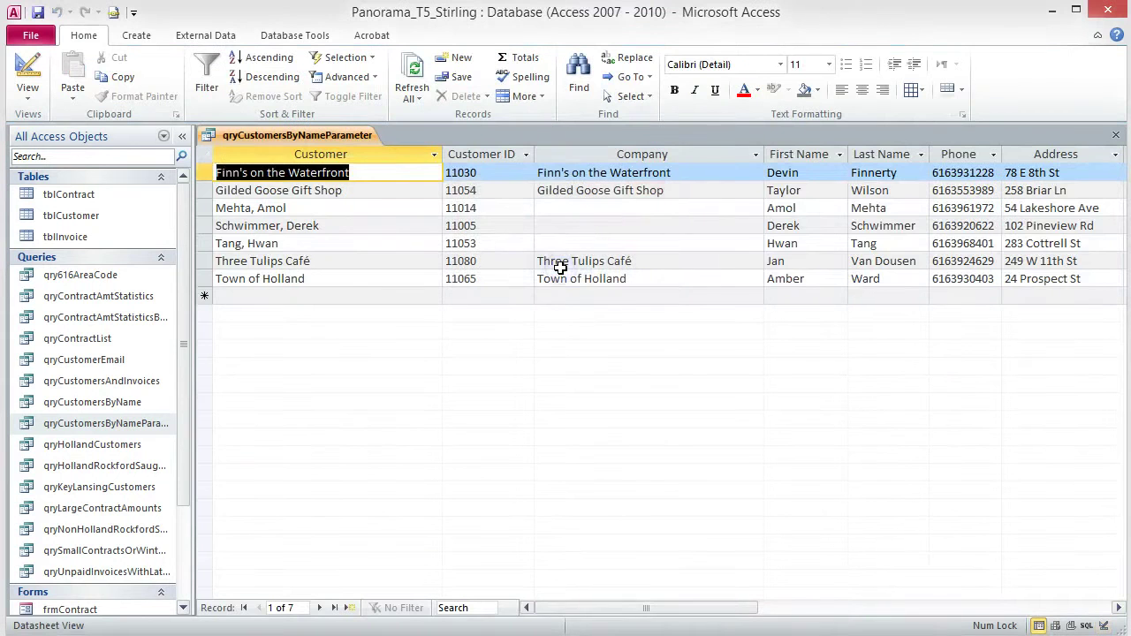
drag(646, 608, 729, 608)
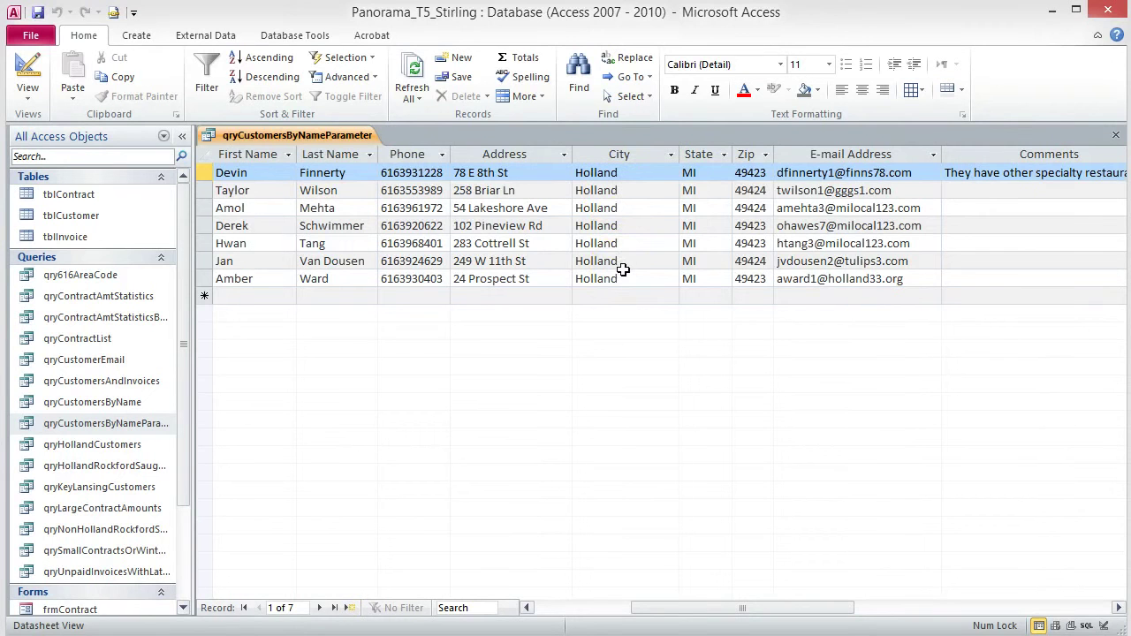
click(1115, 134)
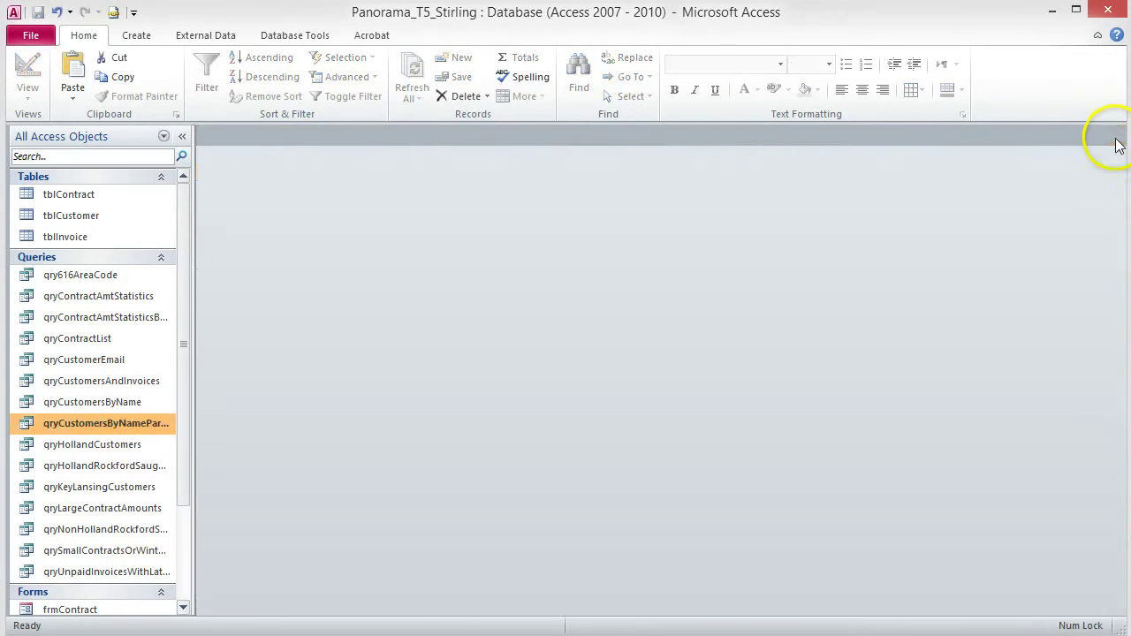
double_click(127, 423)
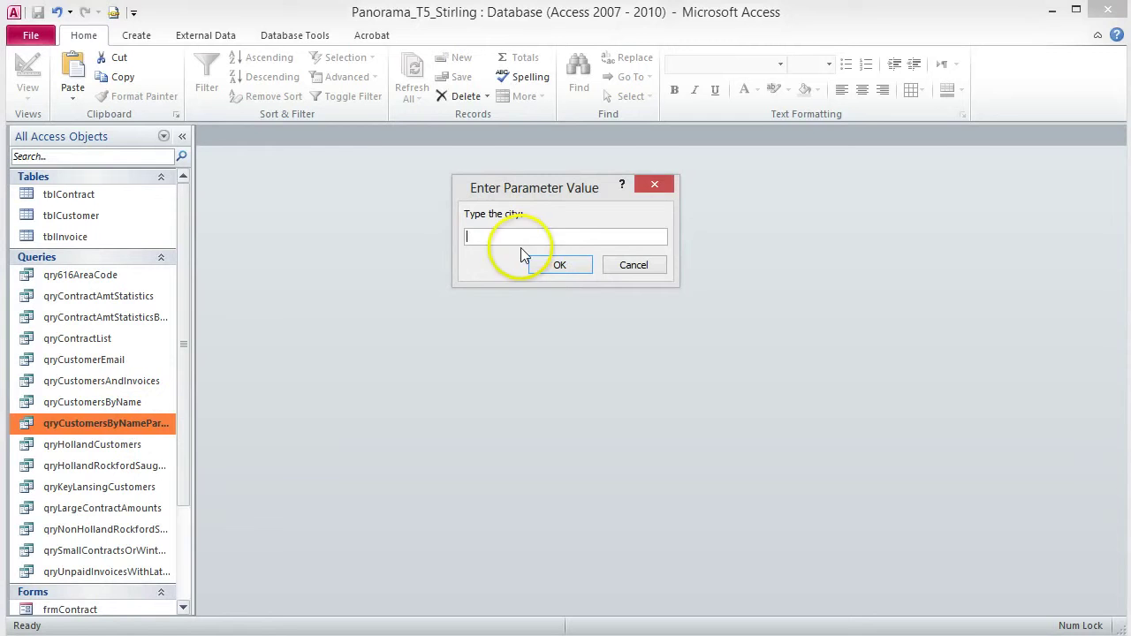
click(560, 264)
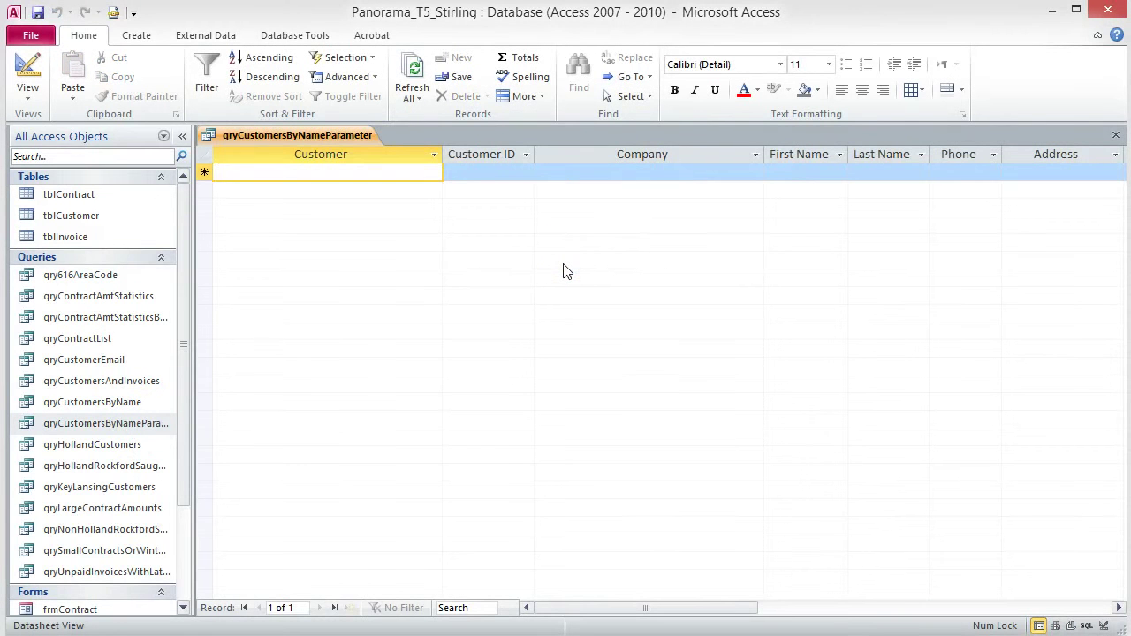
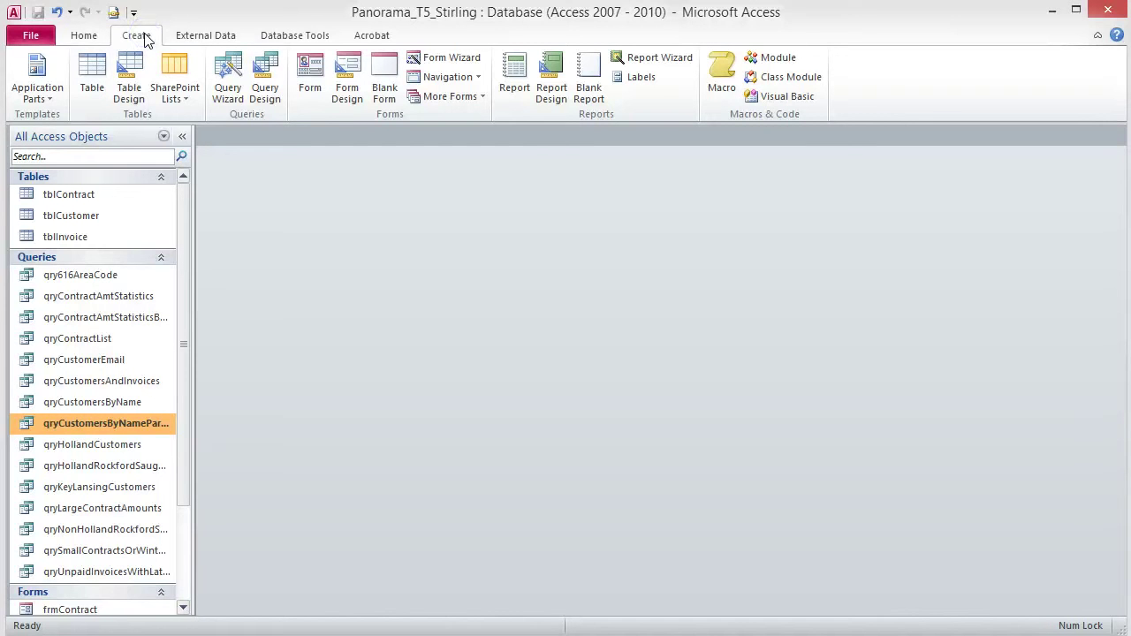
- Start a new crosstab query with the wizard, using the qryCustomersAndInvoices query as its source
click(229, 82)
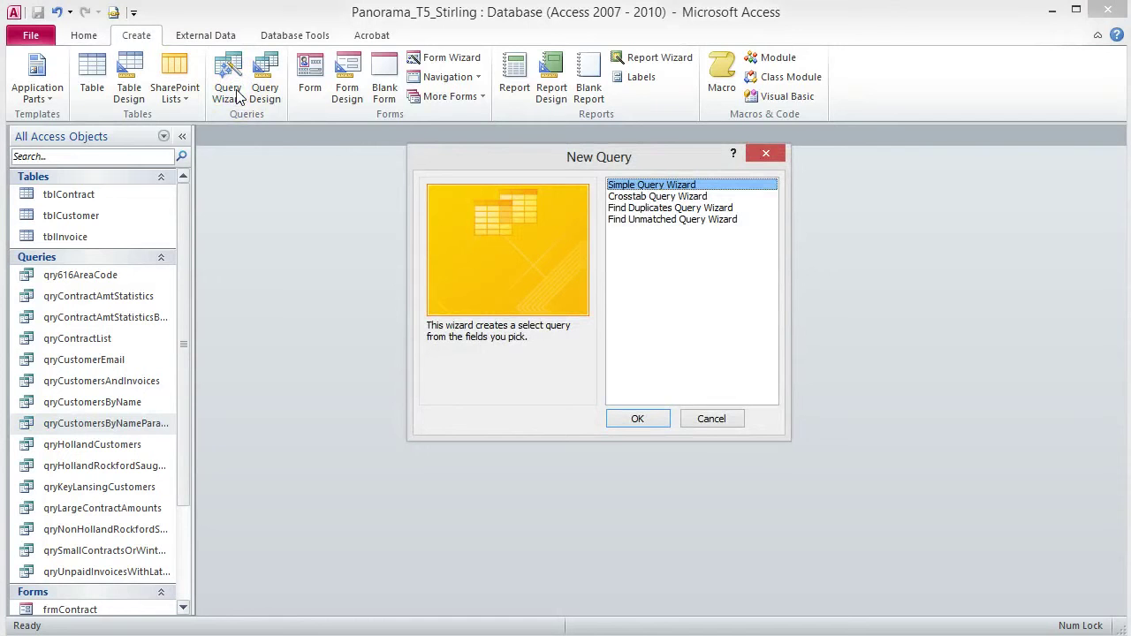
click(675, 190)
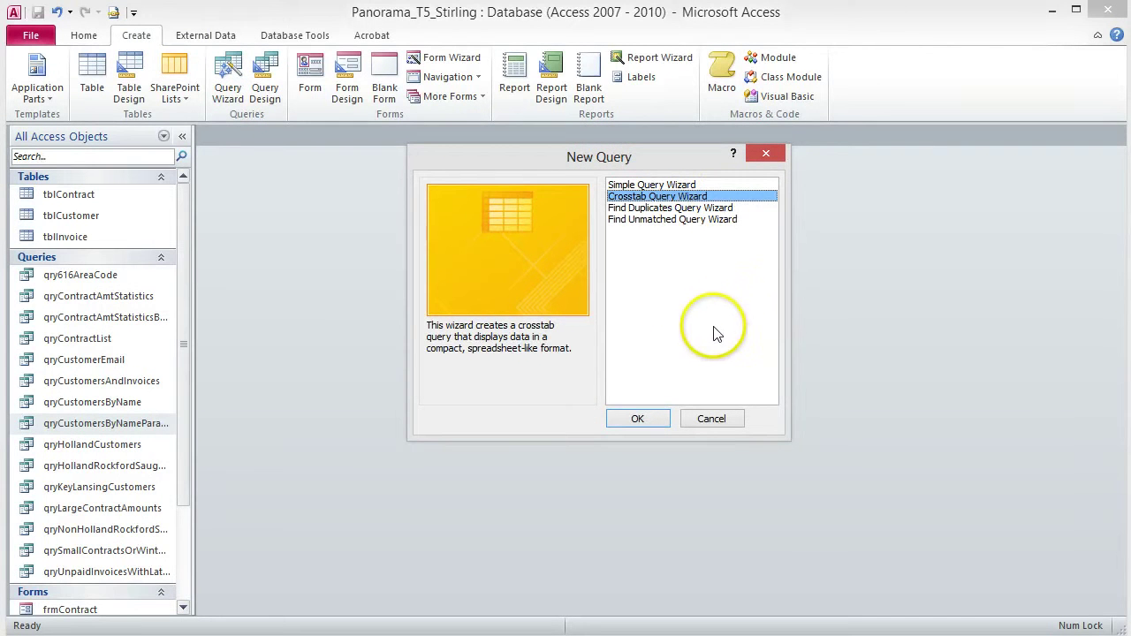
click(636, 420)
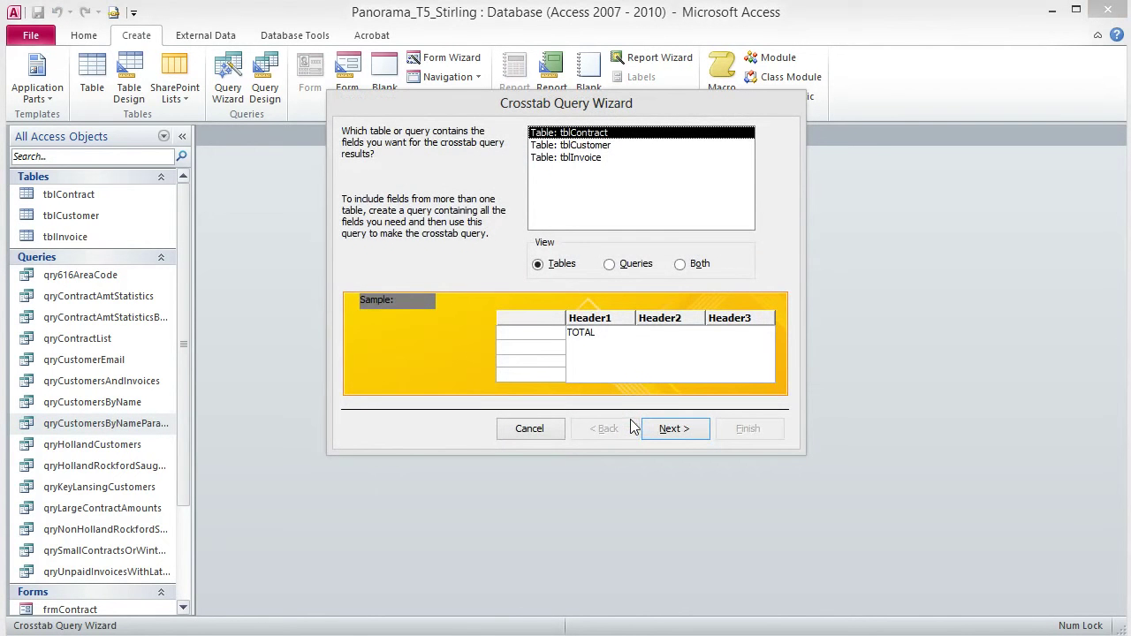
click(610, 265)
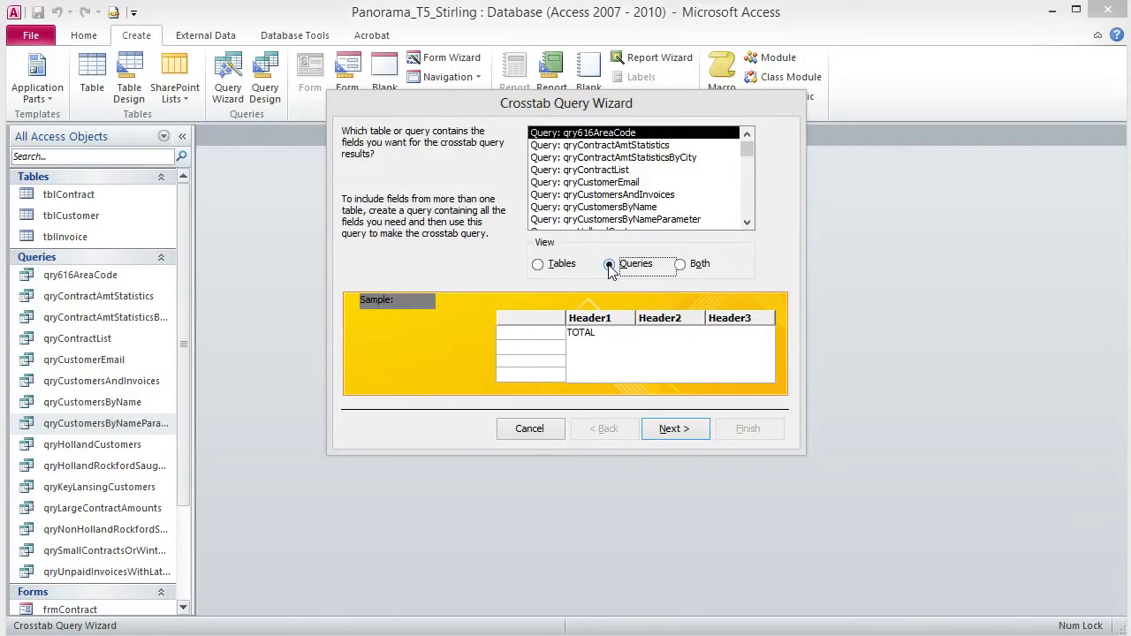
click(625, 196)
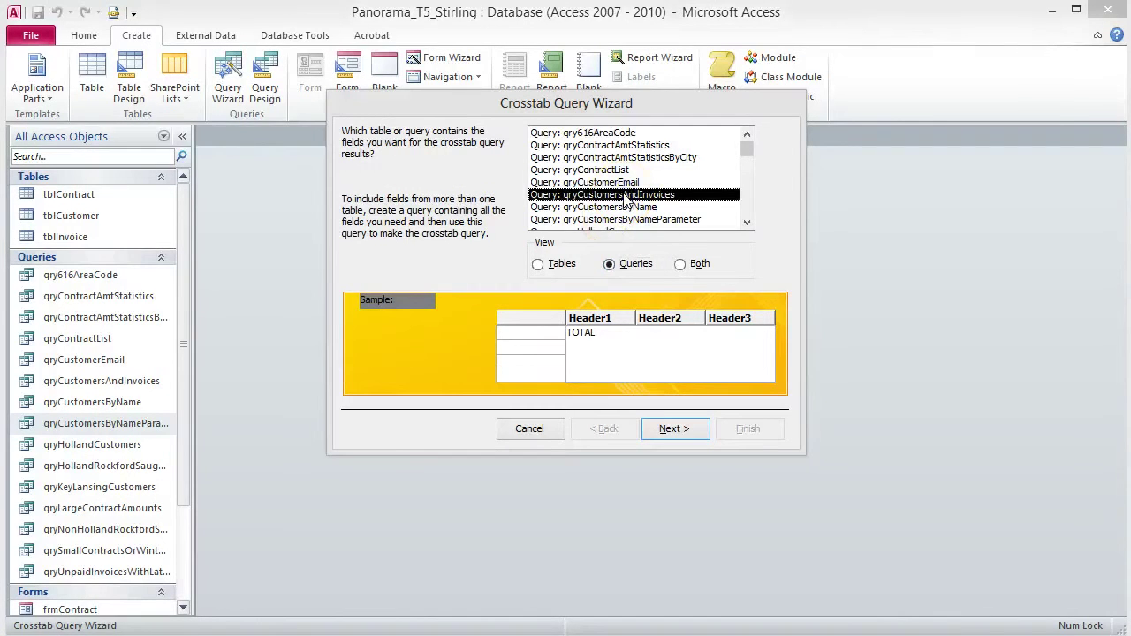
click(669, 429)
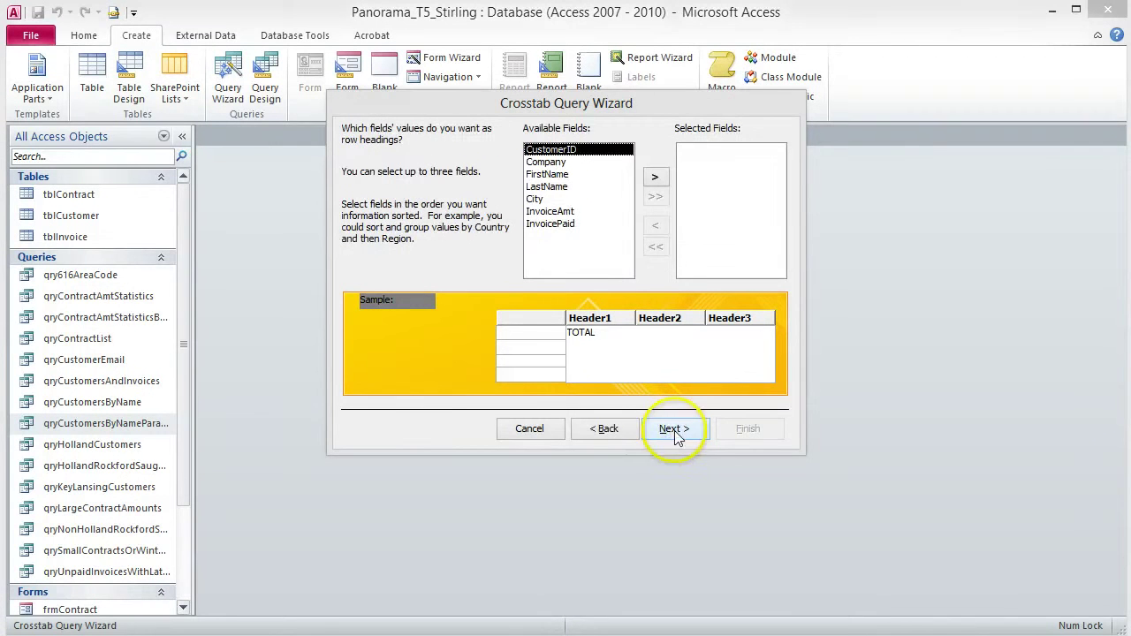
- Use the City field for the crosstab's row headings and InvoicePaid for its column headings
click(537, 199)
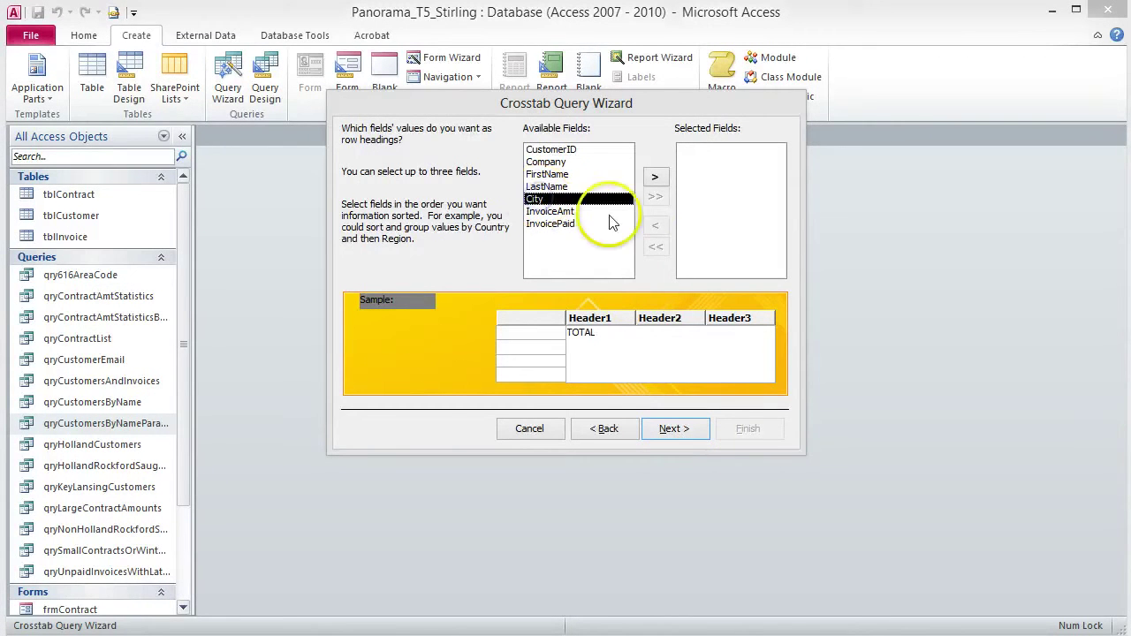
click(654, 177)
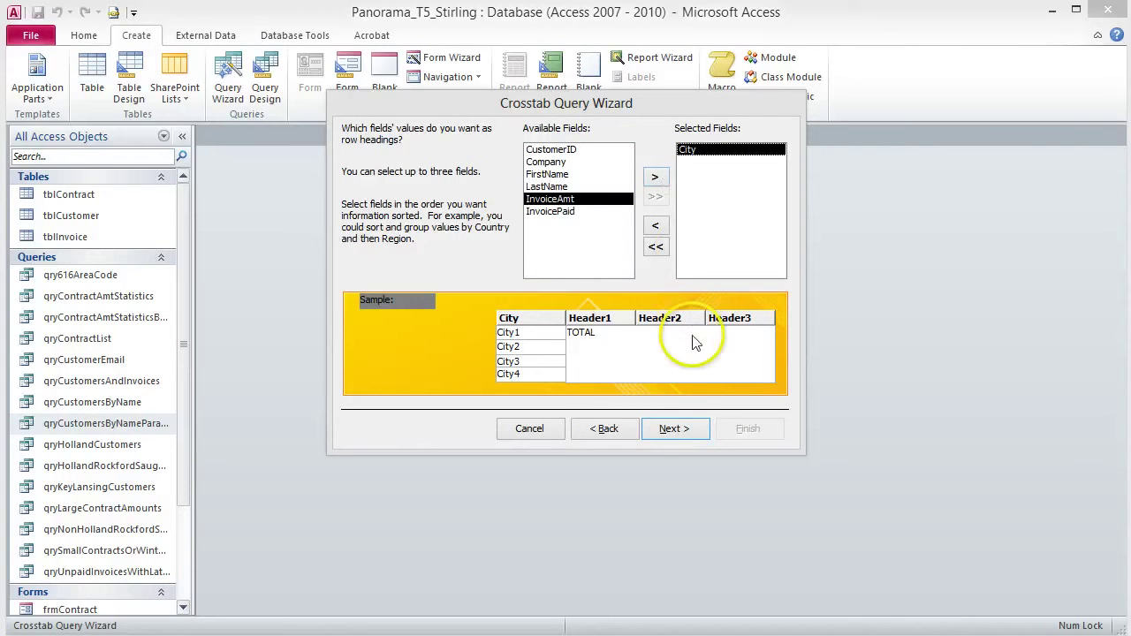
click(670, 429)
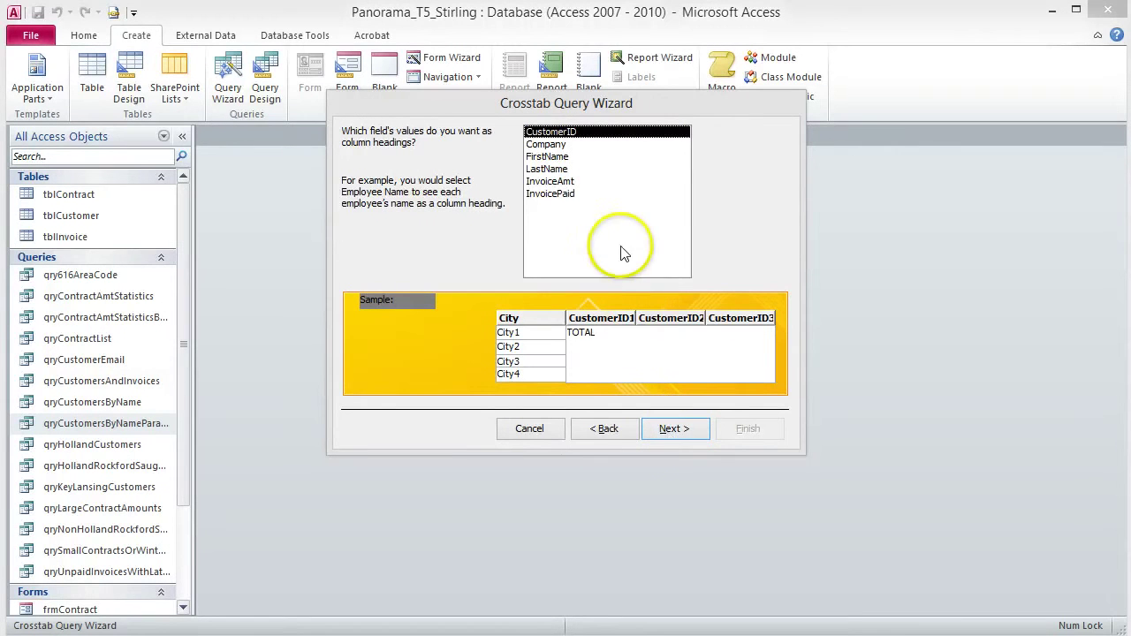
click(565, 195)
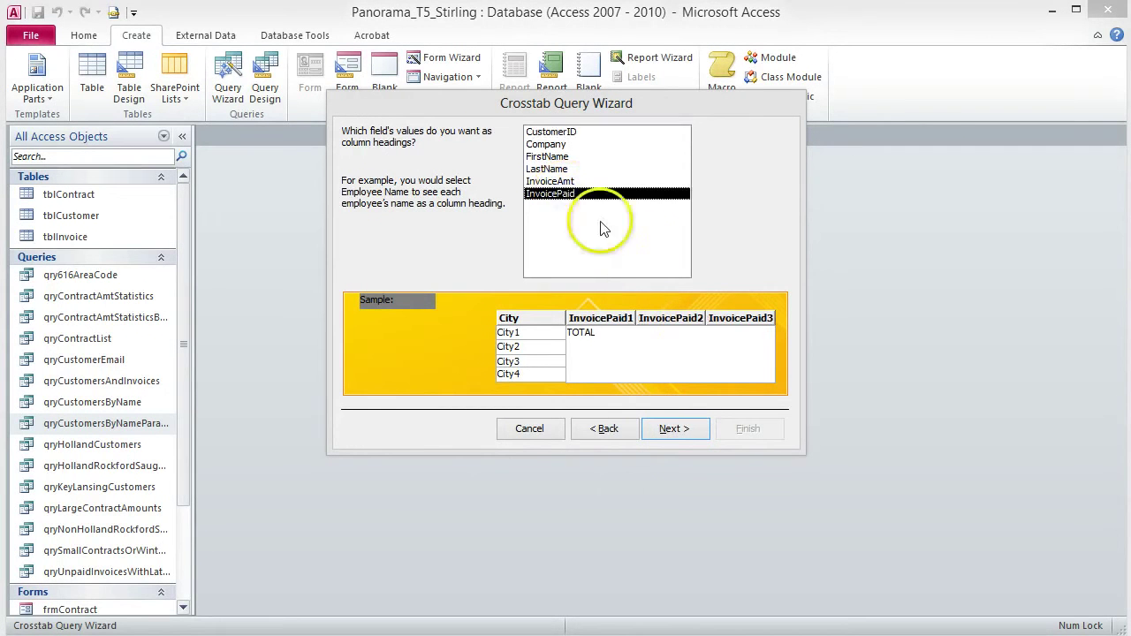
click(673, 429)
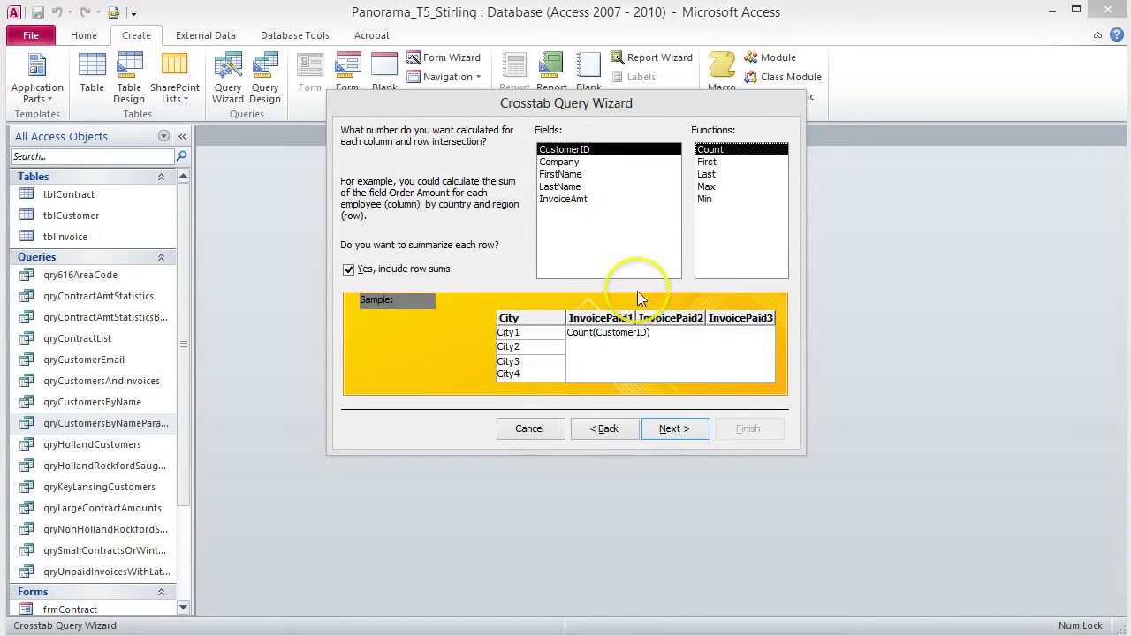
- Set the crosstab's calculated value to the Sum of InvoiceAmt, keeping the row sums included
click(575, 202)
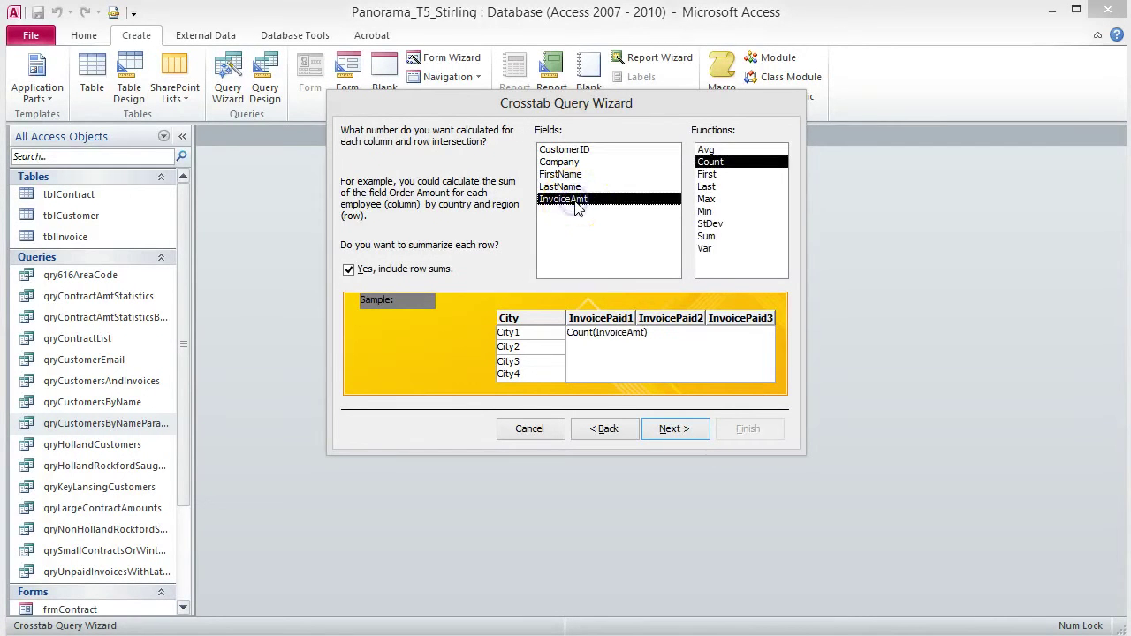
click(709, 237)
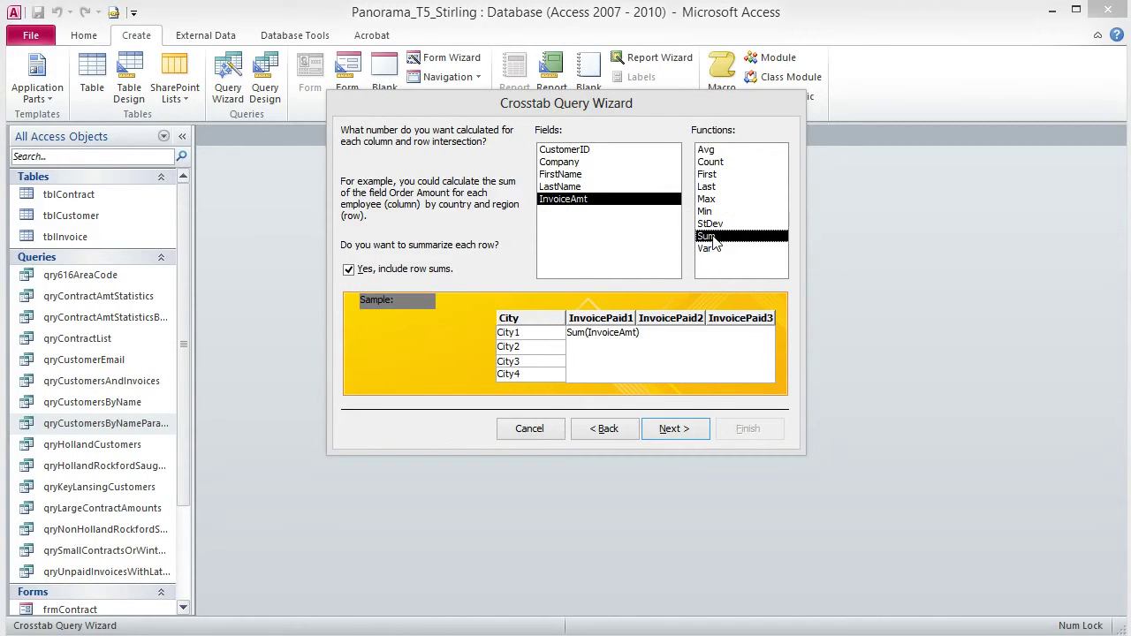
click(677, 427)
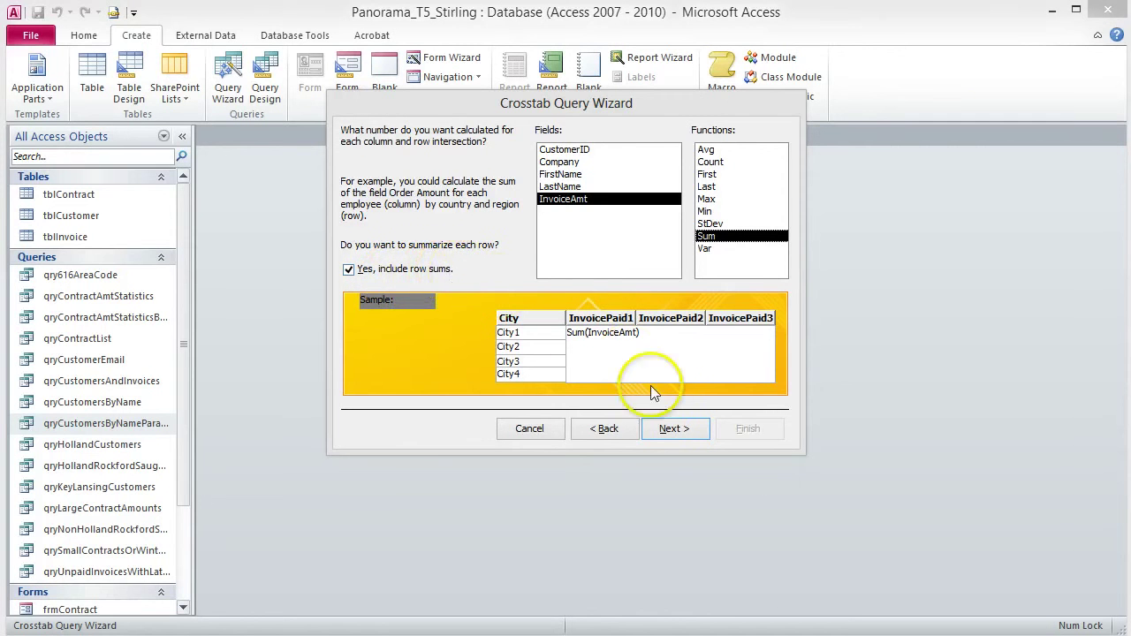
click(670, 428)
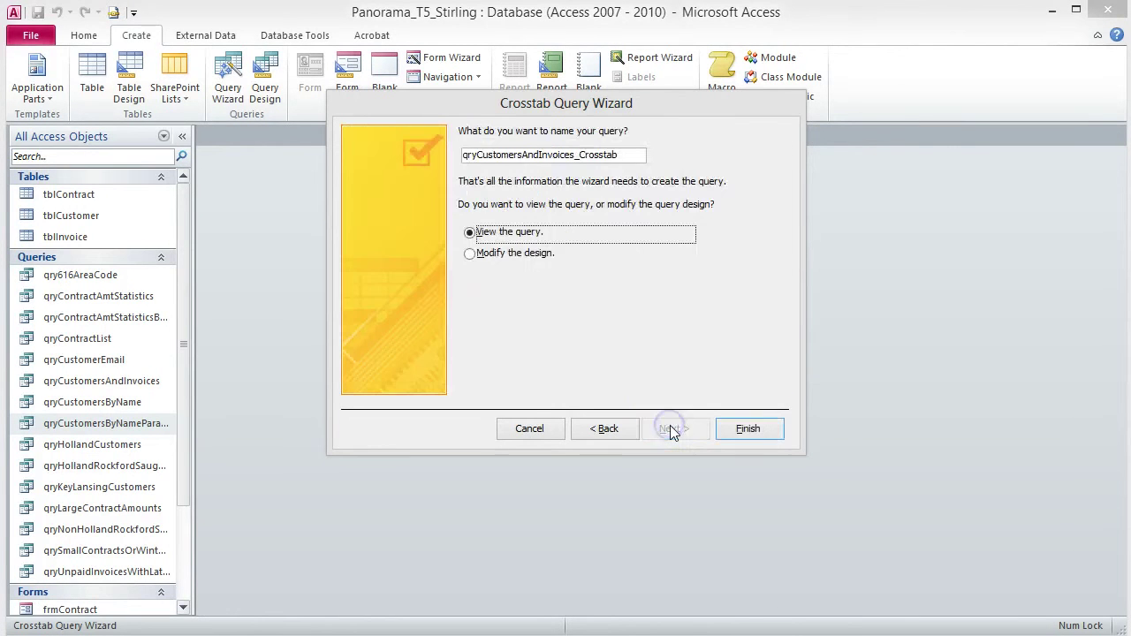
- Name the crosstab query qryCustomersAndInvoicesCrosstab and finish the wizard to view its datasheet
click(579, 154)
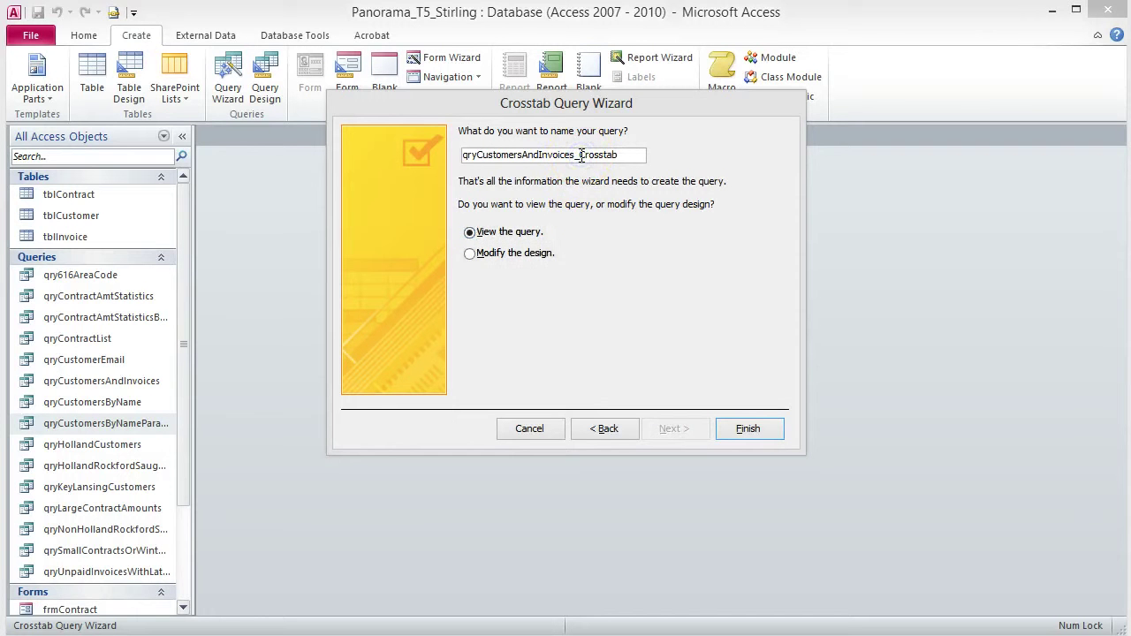
key(BackSpace)
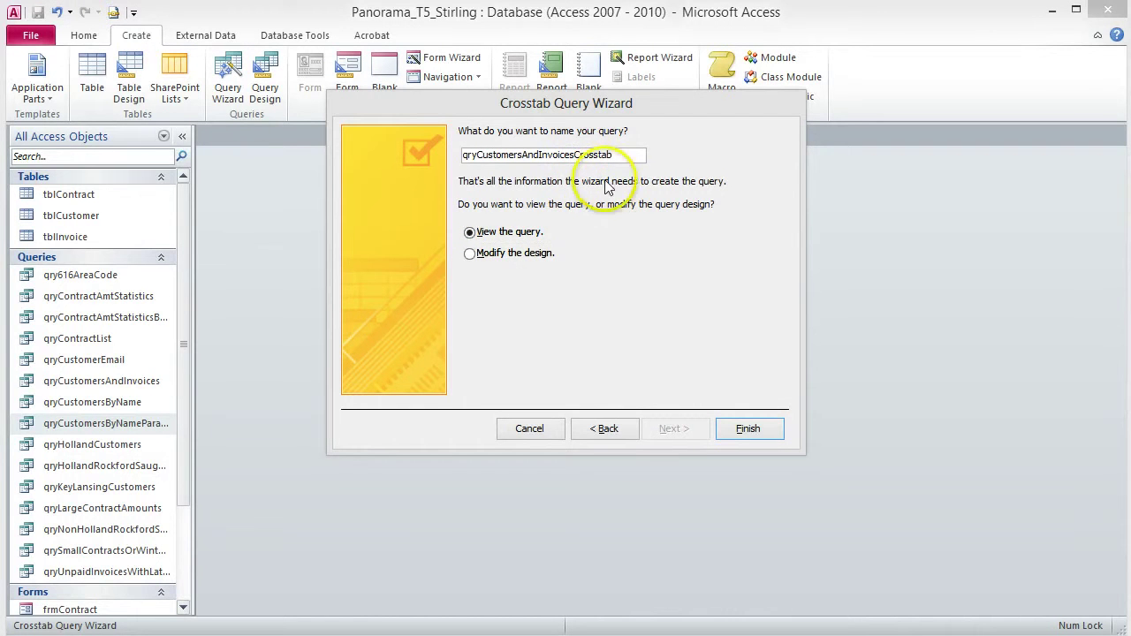
click(755, 431)
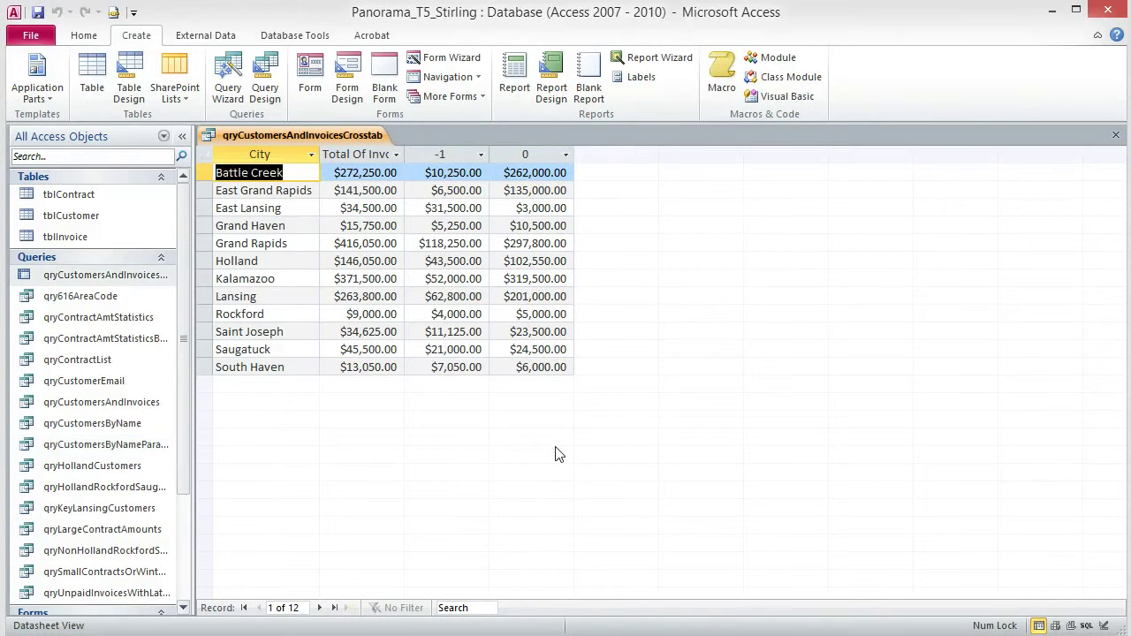
- In Design view, replace the InvoicePaid column heading field with the expression IIf (InvoicePaid,"Paid","Unpaid")
click(84, 36)
click(39, 68)
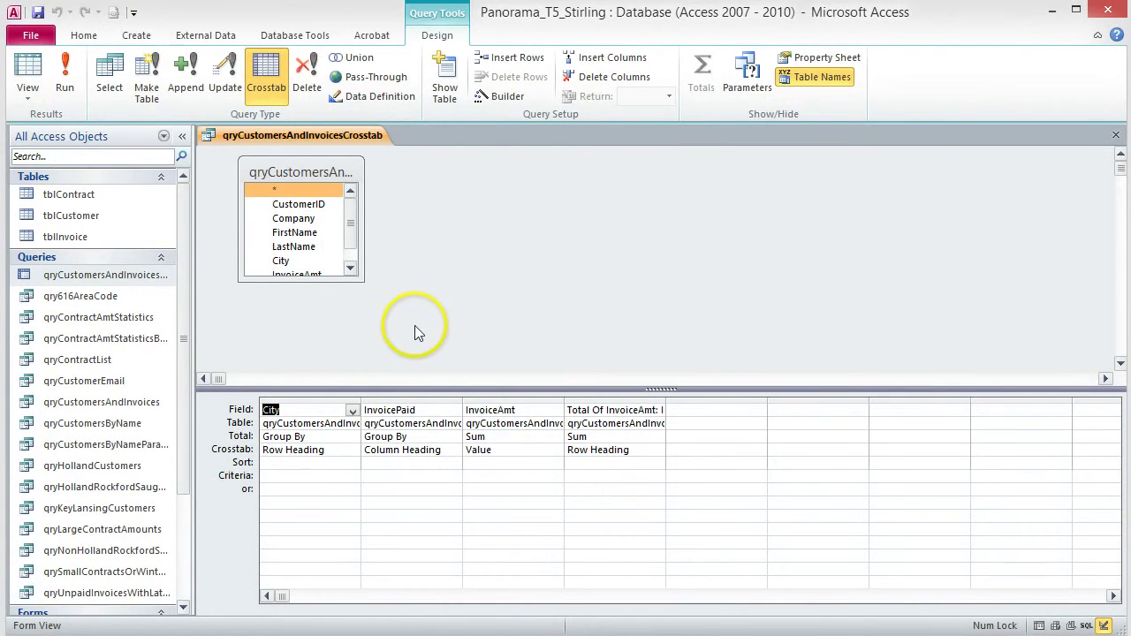
right_click(436, 410)
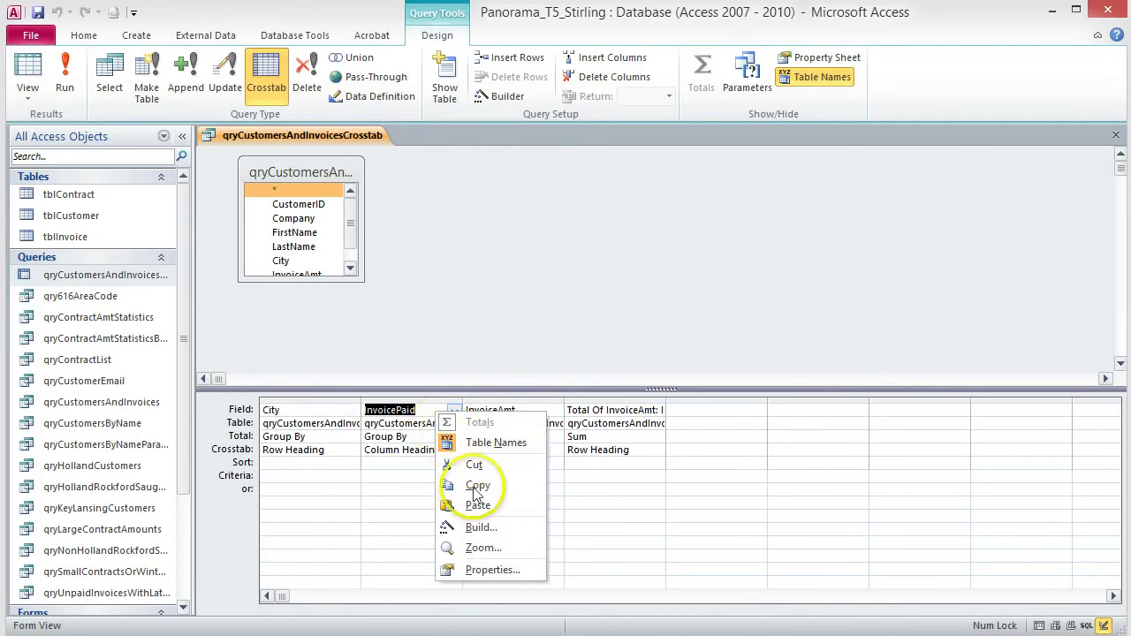
click(483, 546)
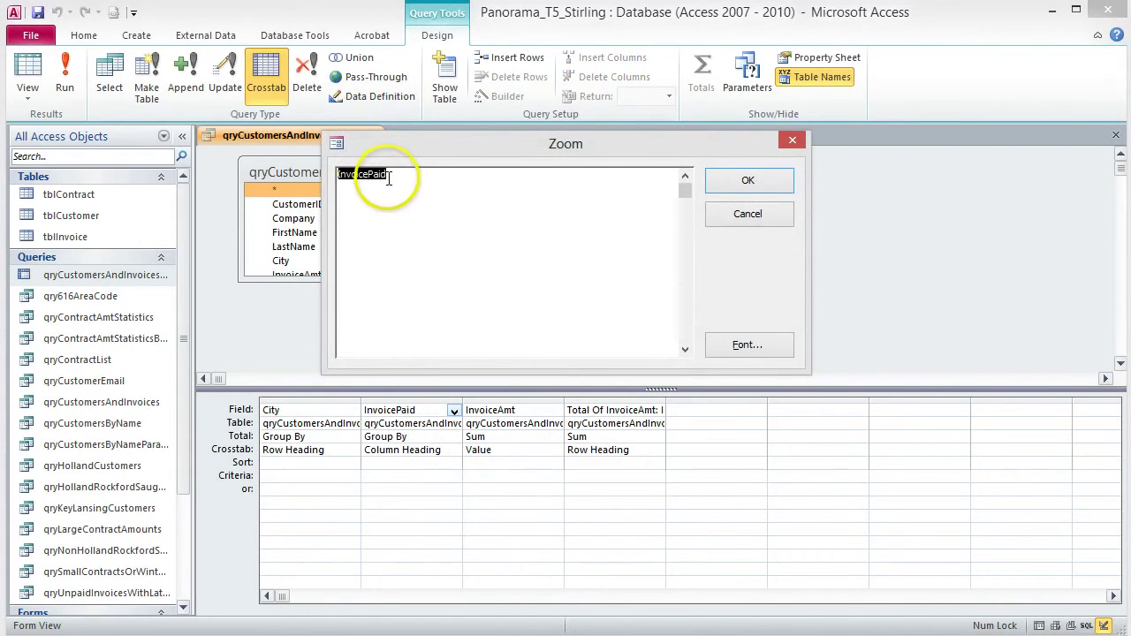
key(Delete)
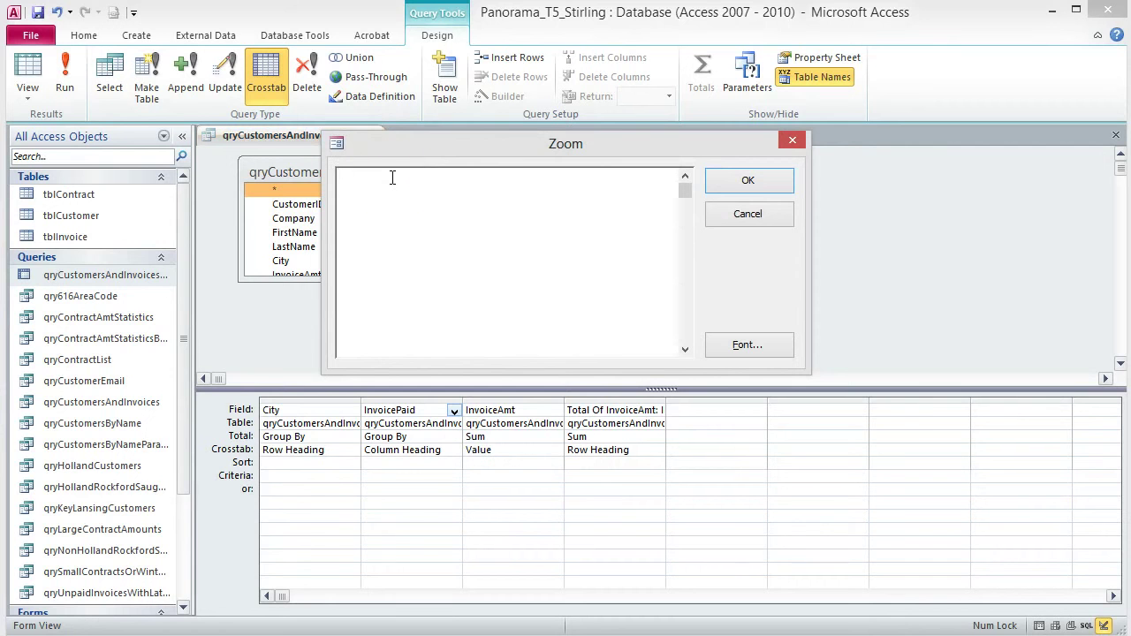
text(IIf (InvoicePaid,"Paid","Unpaid"))
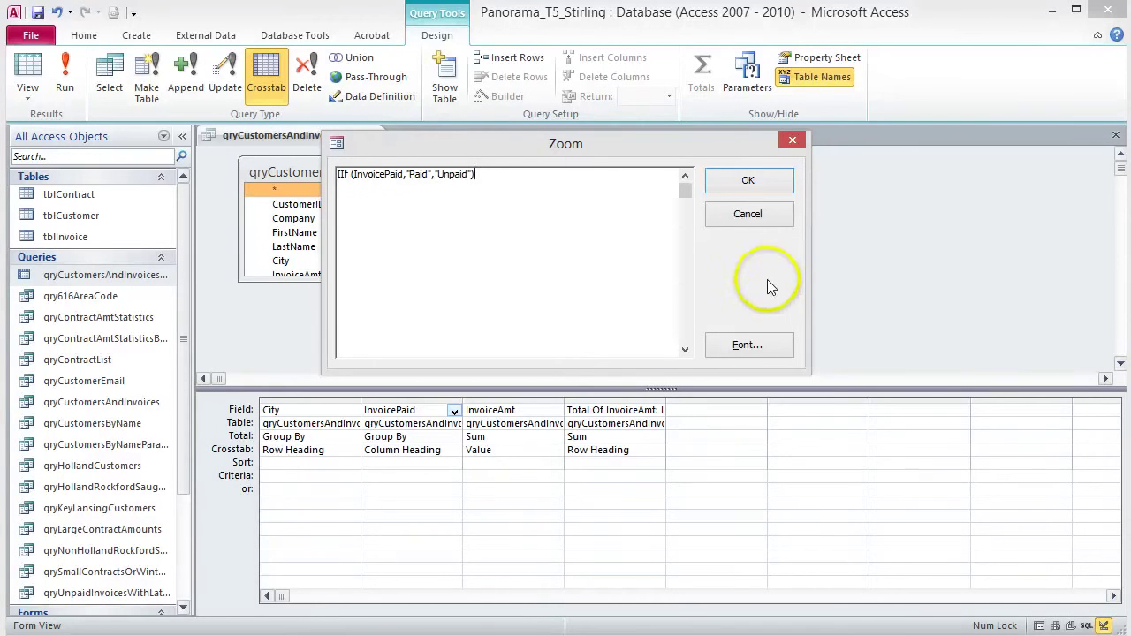
click(747, 182)
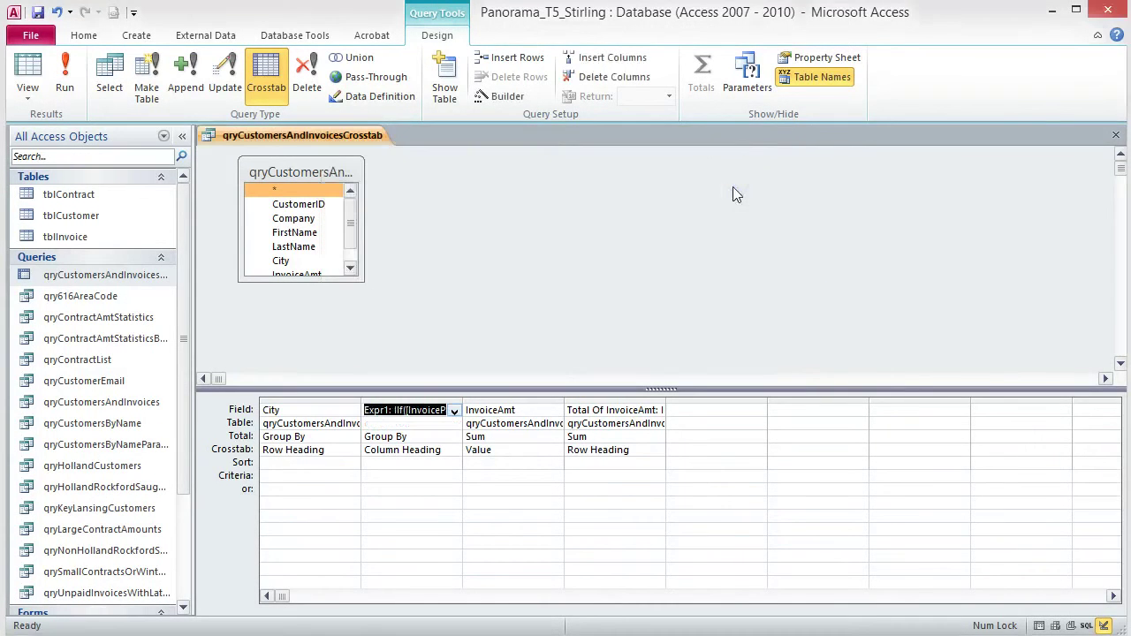
- Run the crosstab query and close it, saving the design changes
click(69, 83)
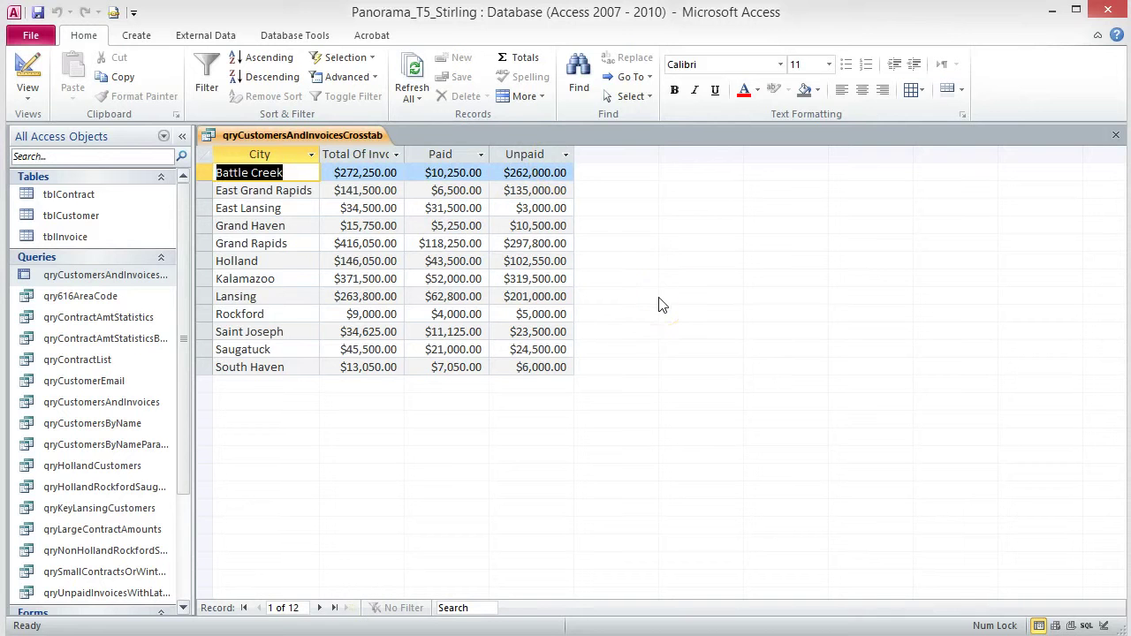
click(1115, 134)
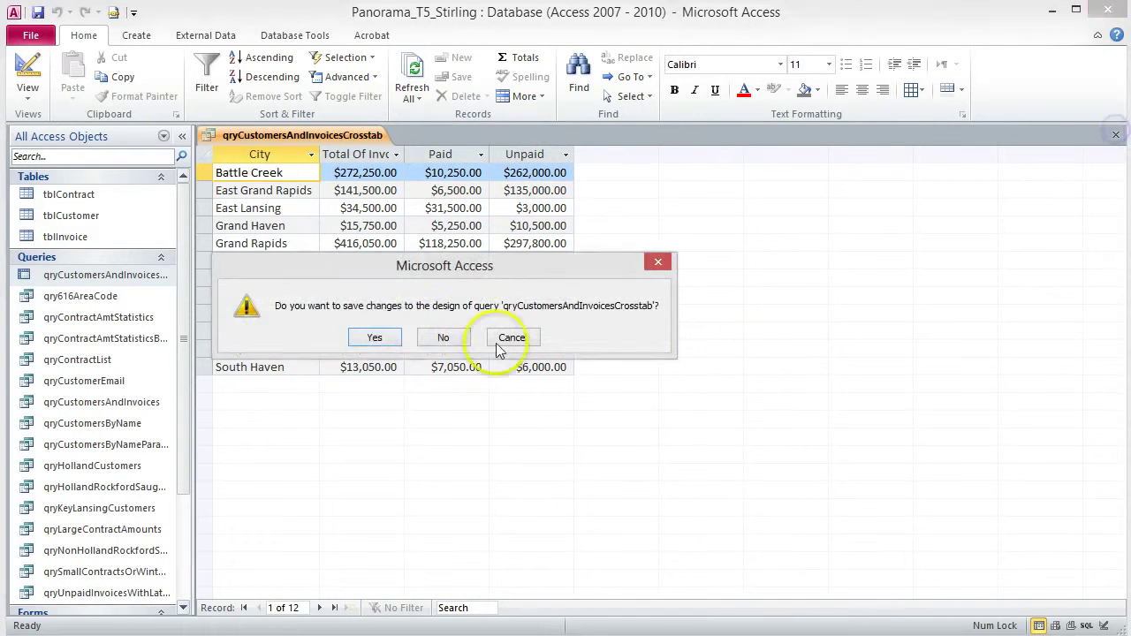
click(375, 338)
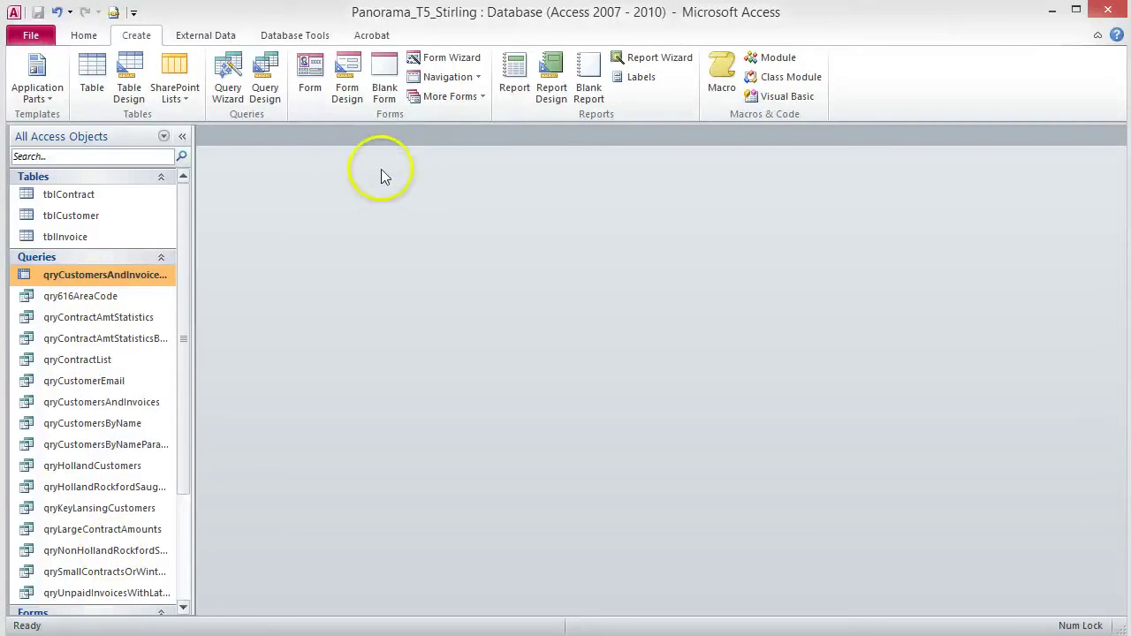
- Start a Find Duplicates query on tblContract, using StartDate as the duplicate-value field
click(227, 73)
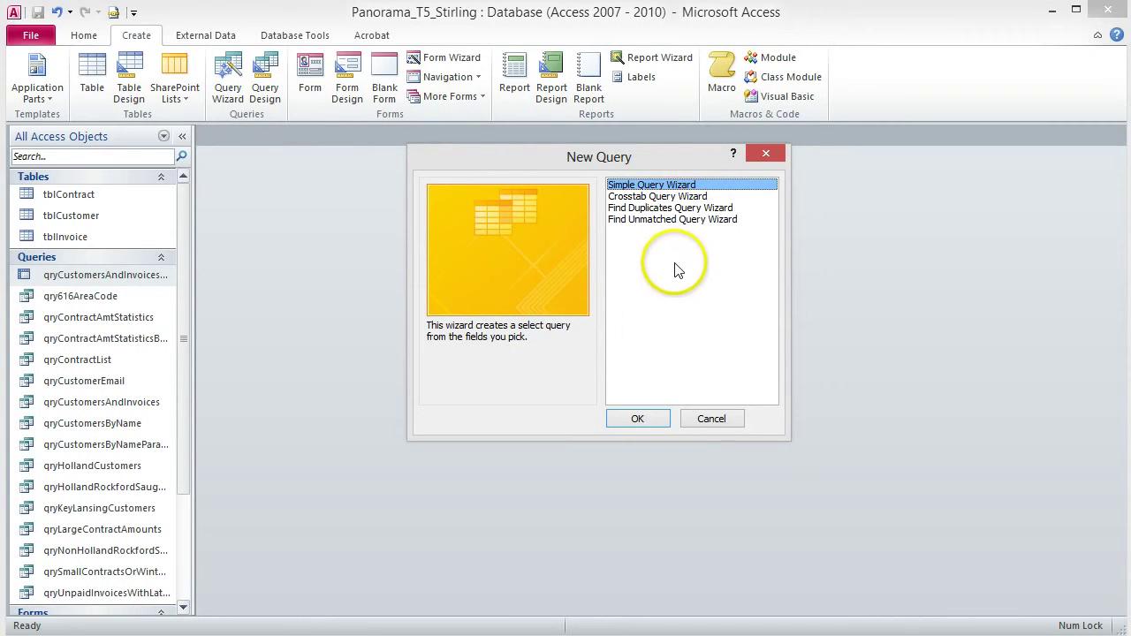
click(718, 209)
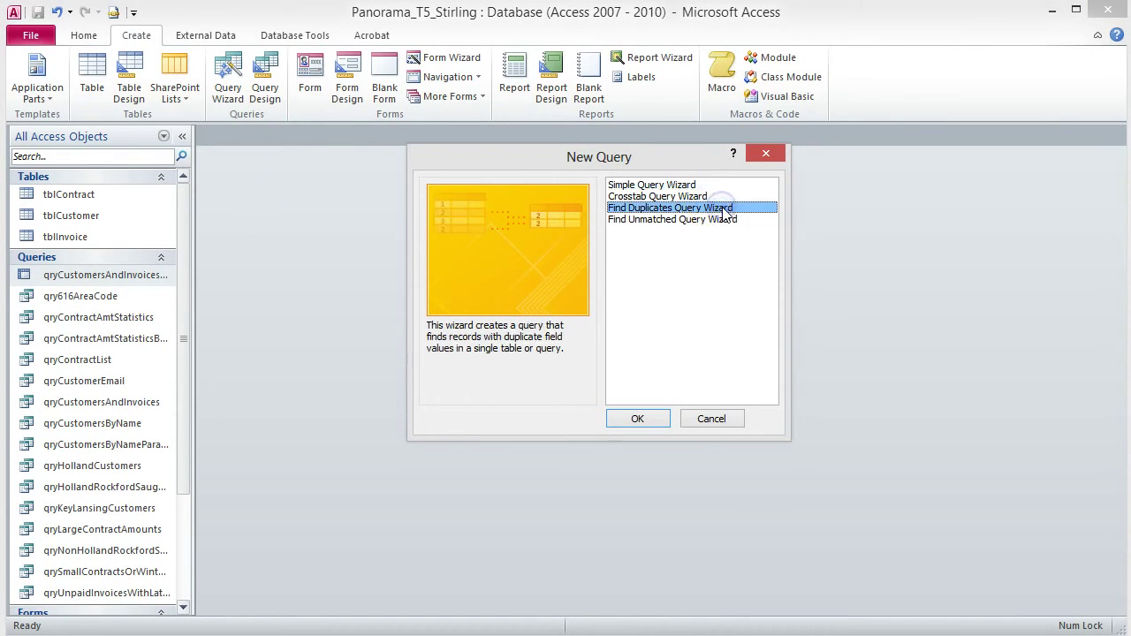
click(647, 419)
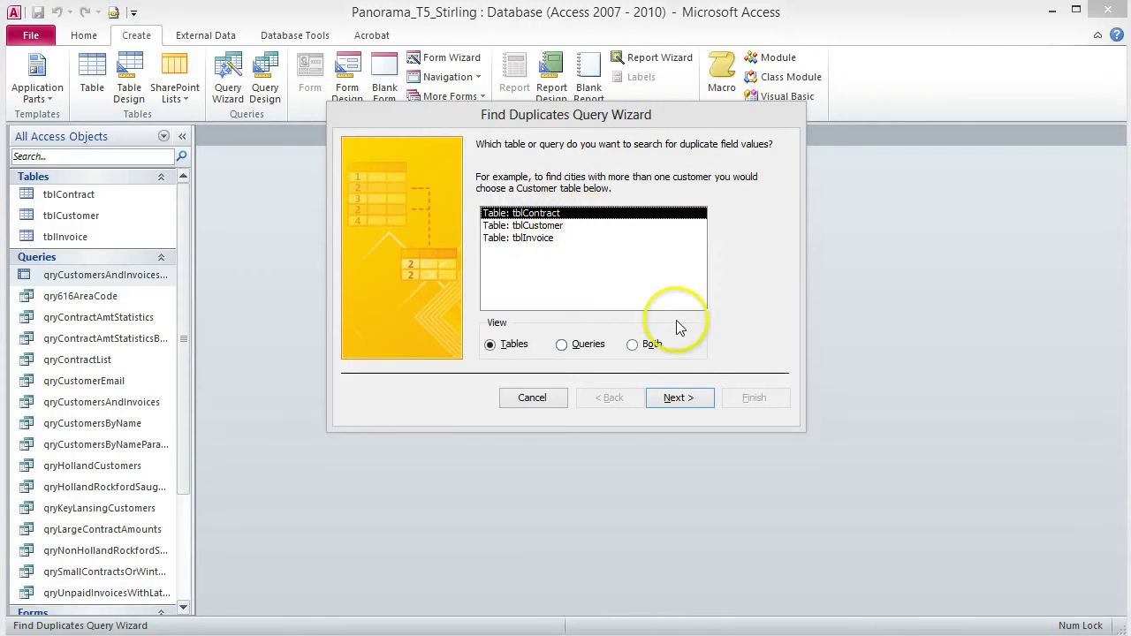
click(688, 398)
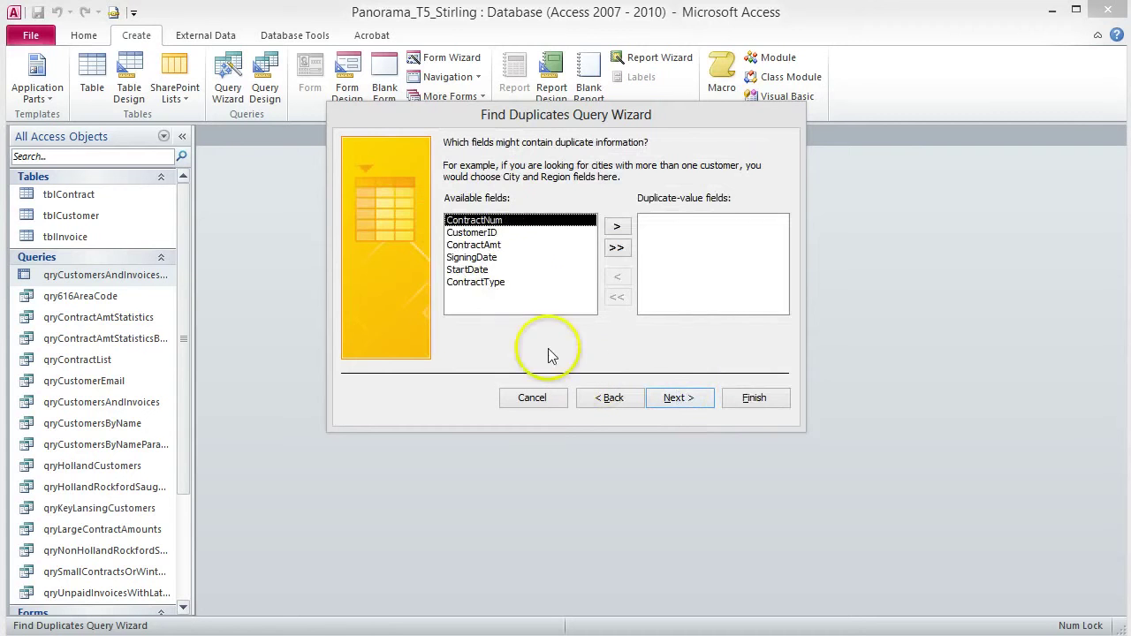
click(469, 269)
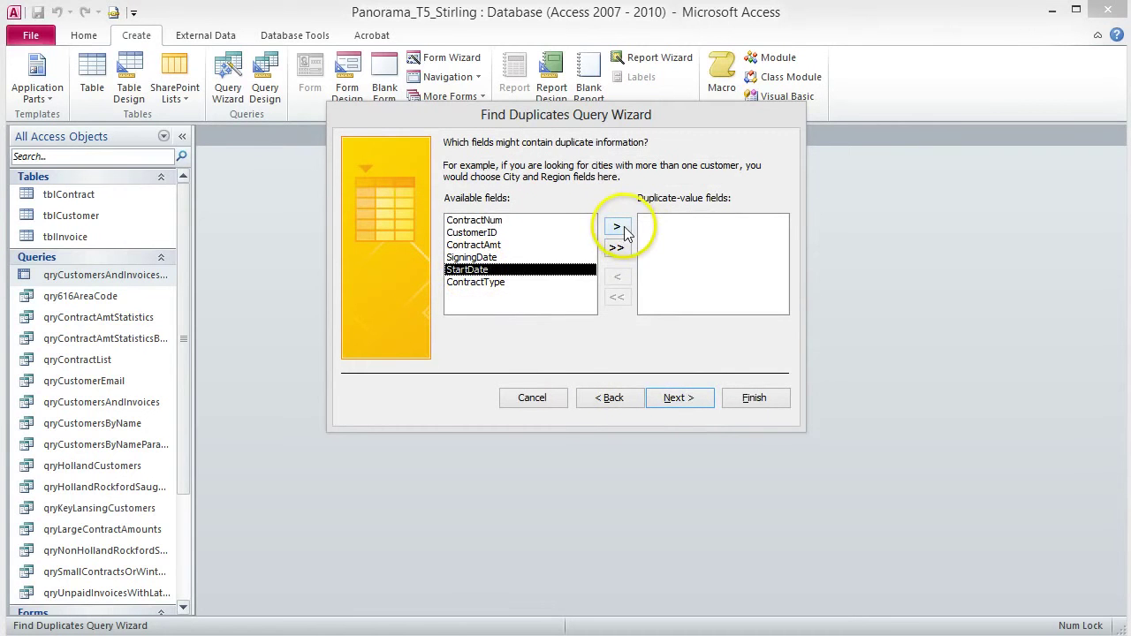
click(618, 227)
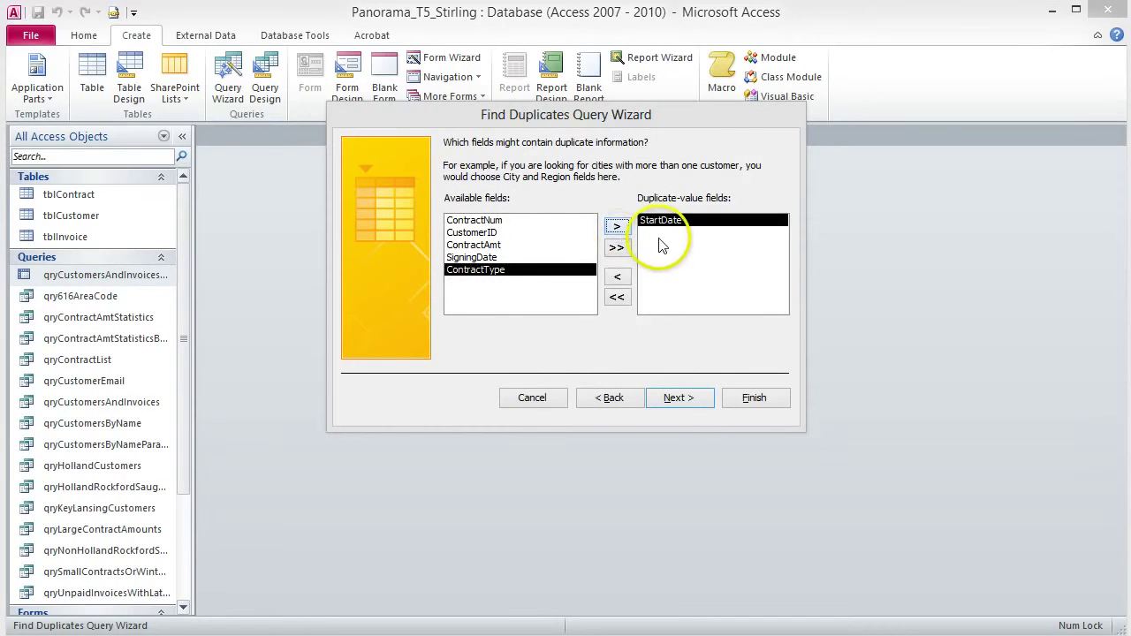
click(678, 398)
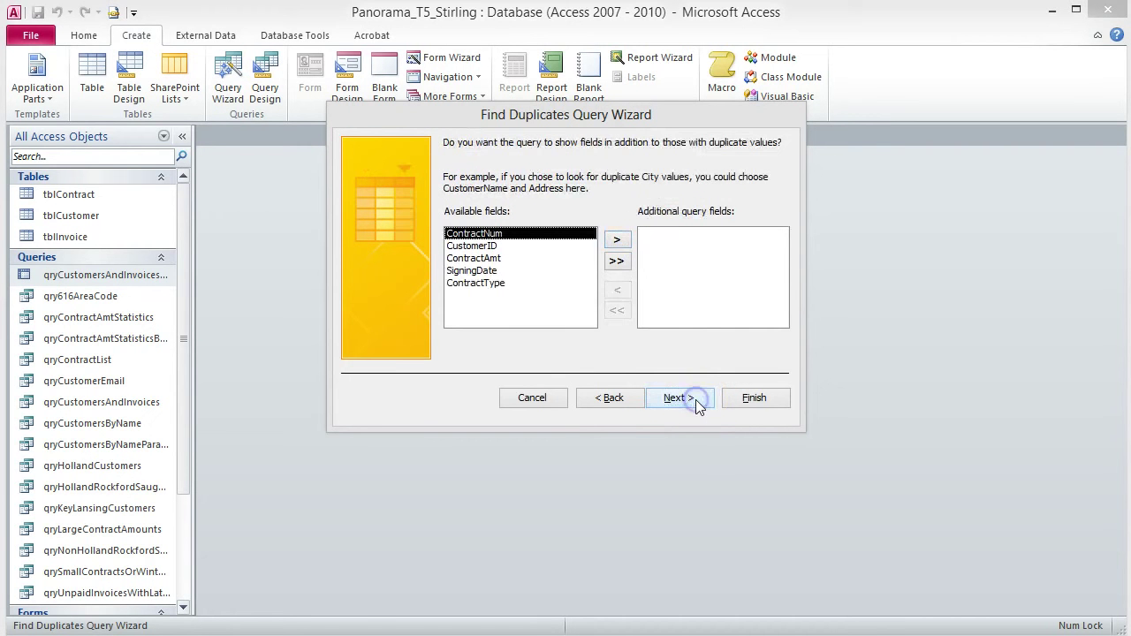
- Include all the remaining tblContract fields as additional fields in the duplicates query
click(679, 398)
click(615, 263)
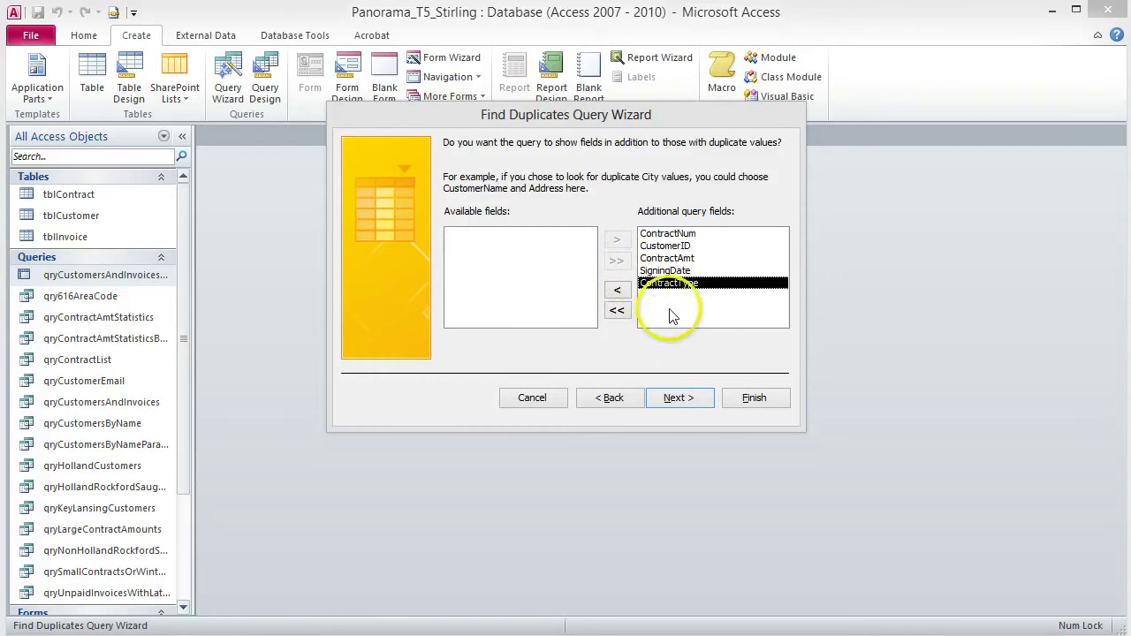
click(711, 400)
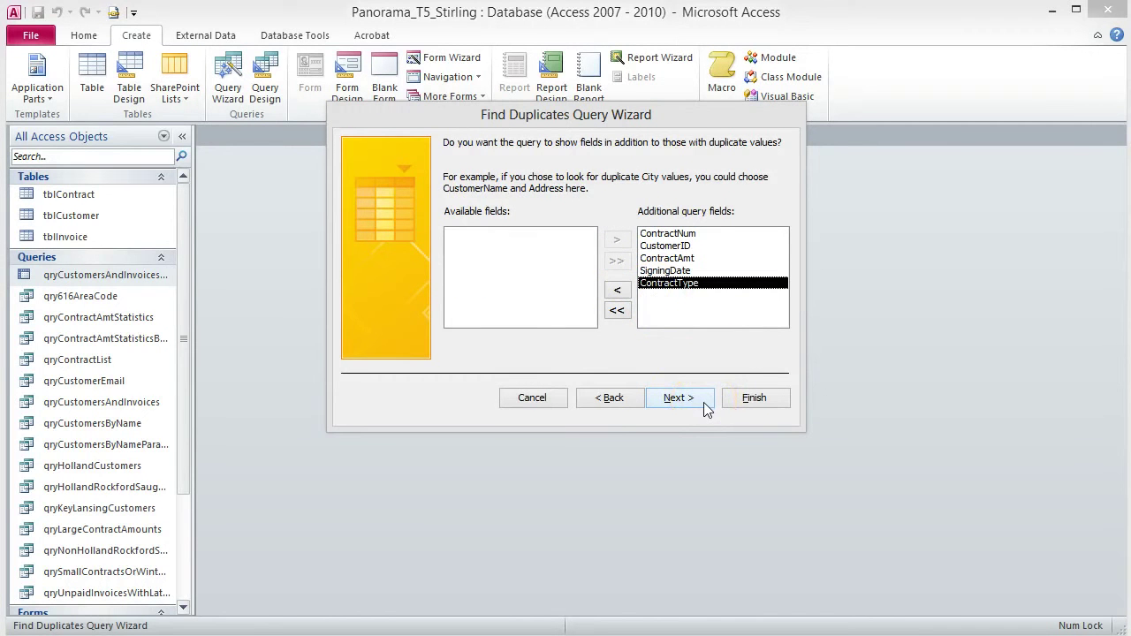
click(703, 402)
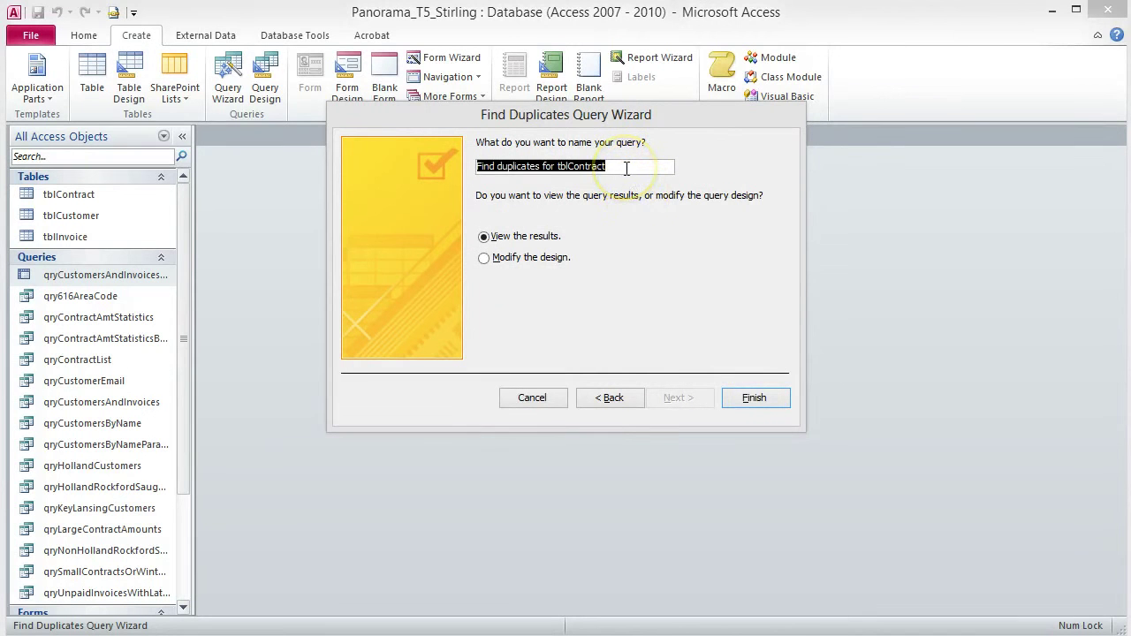
- Name the duplicates query qryDuplicateContractStartDate and finish the wizard to view the results
click(626, 168)
drag(626, 168, 475, 166)
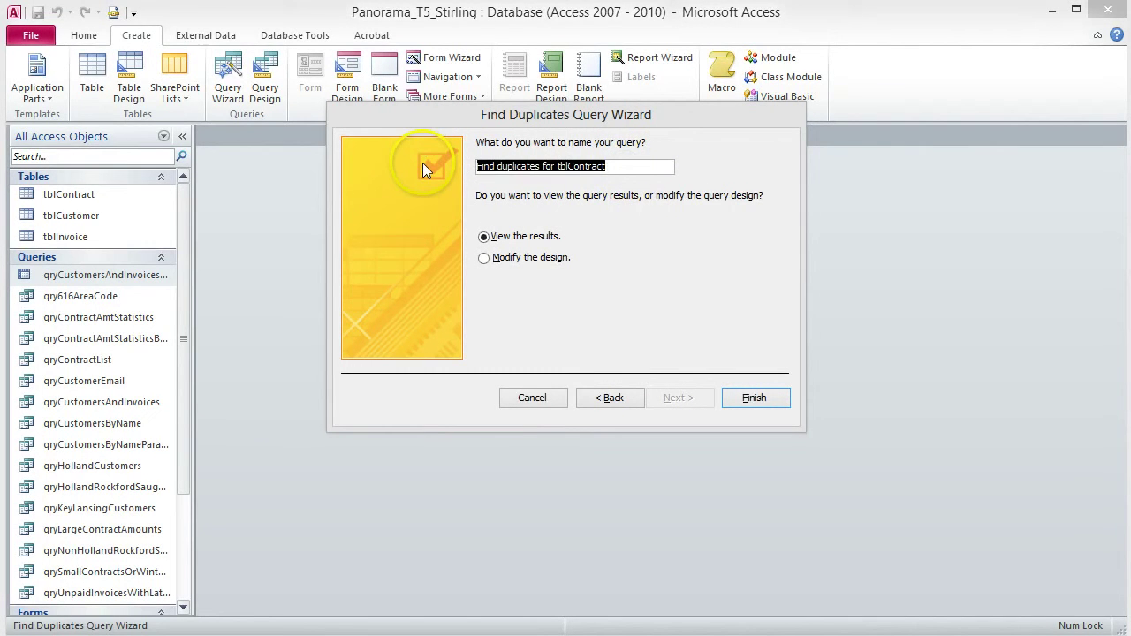
text(qryDuplicateContractStartDate)
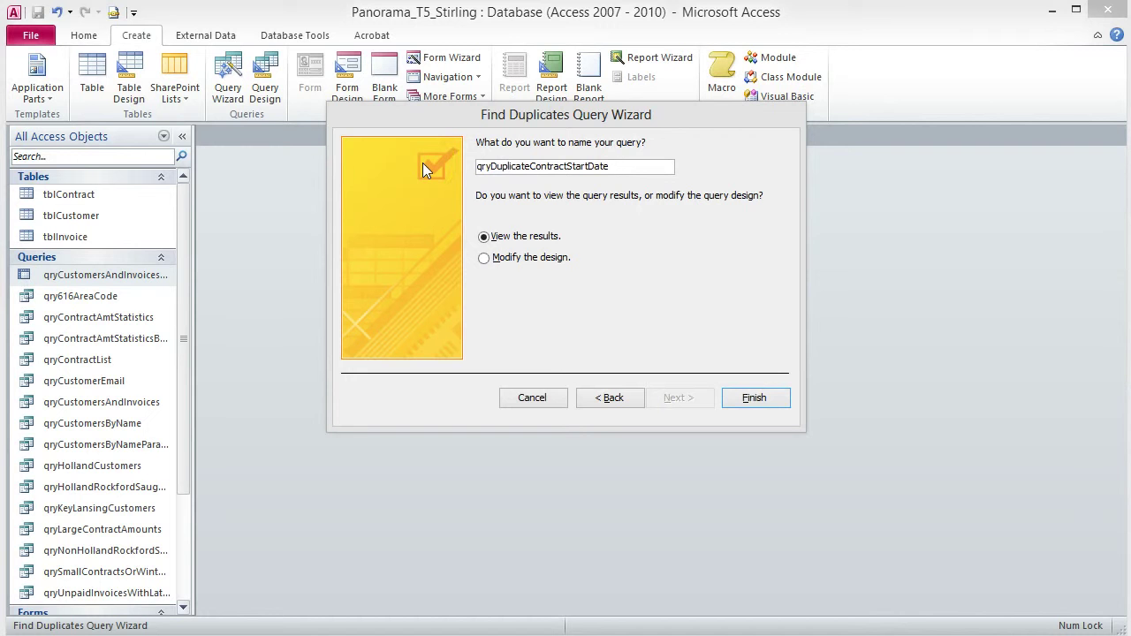
click(749, 399)
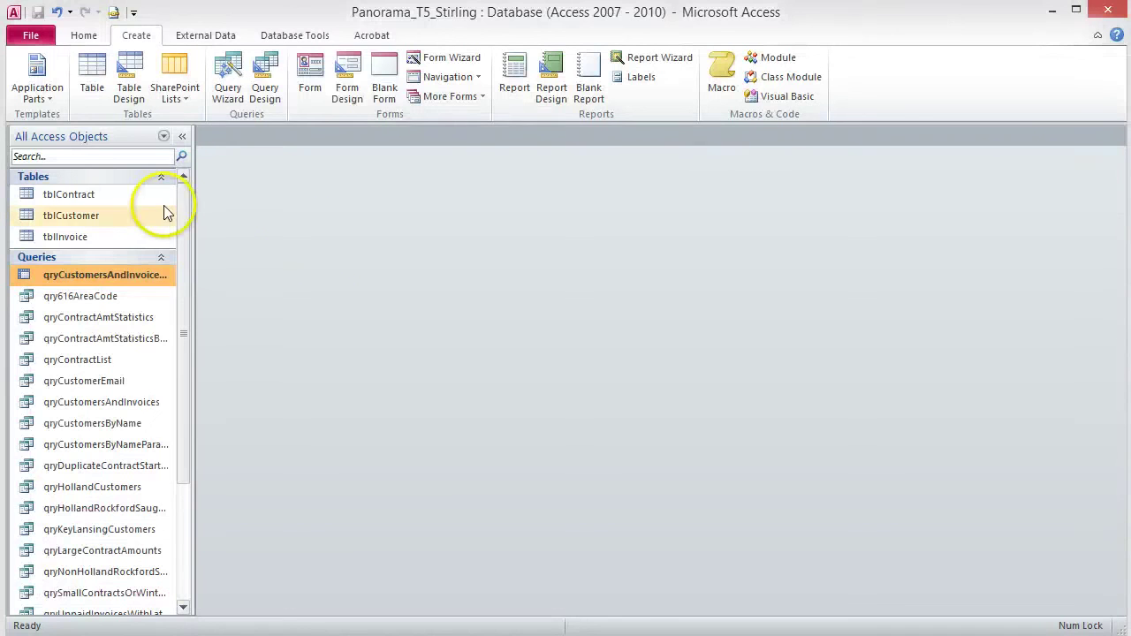
- Try to change the CustomerID field in tblContract to a lookup field with the Lookup Wizard, and close the table
click(92, 195)
right_click(92, 194)
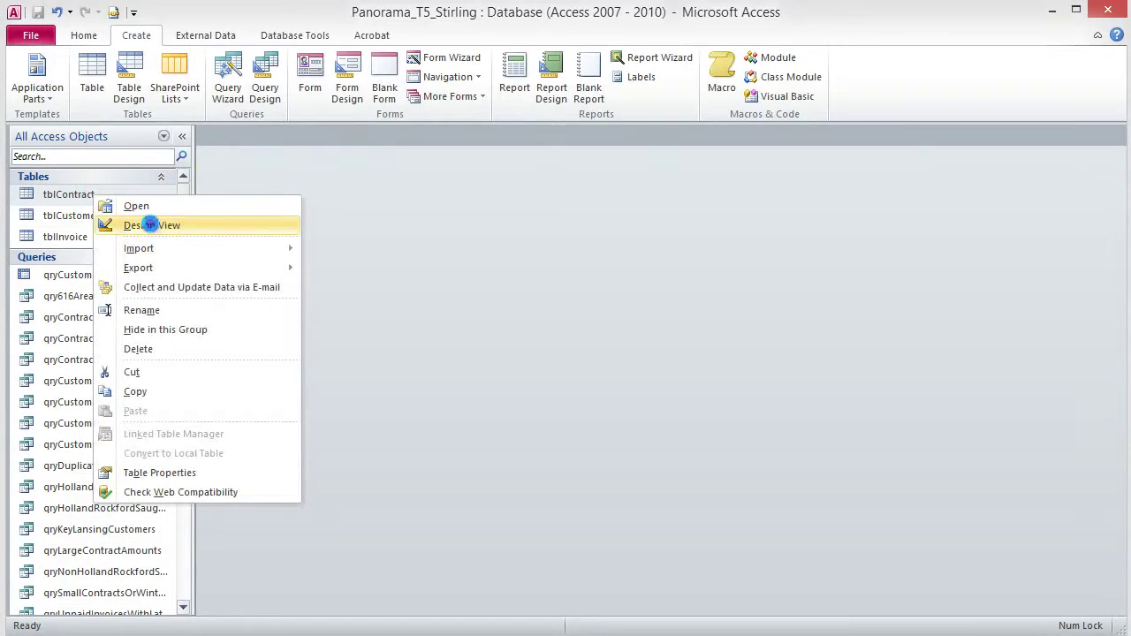
click(142, 223)
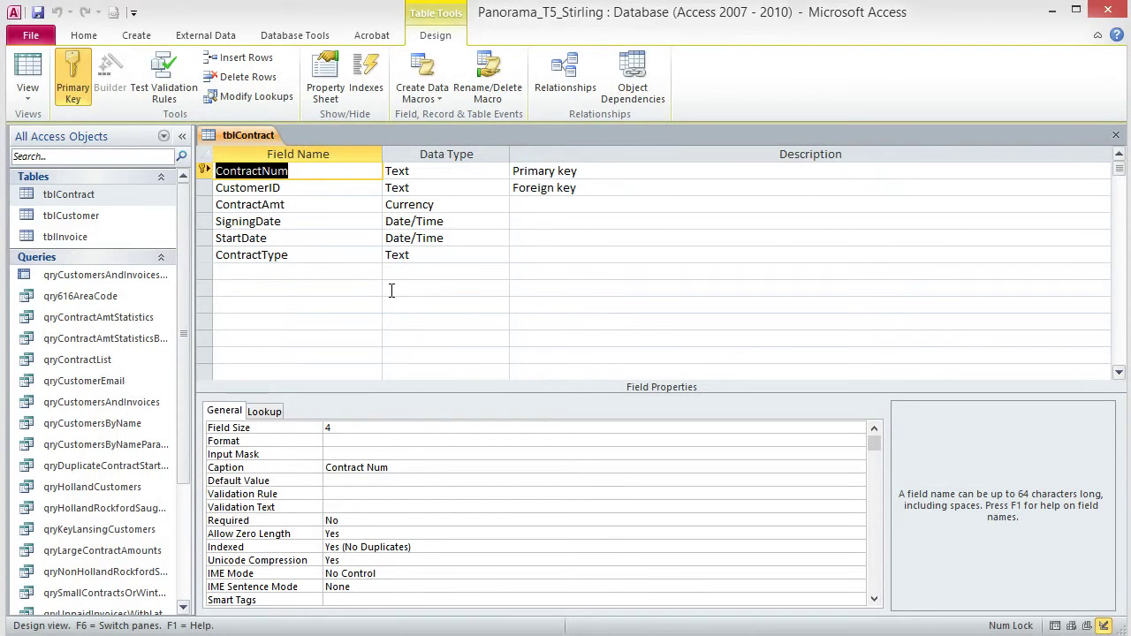
click(391, 287)
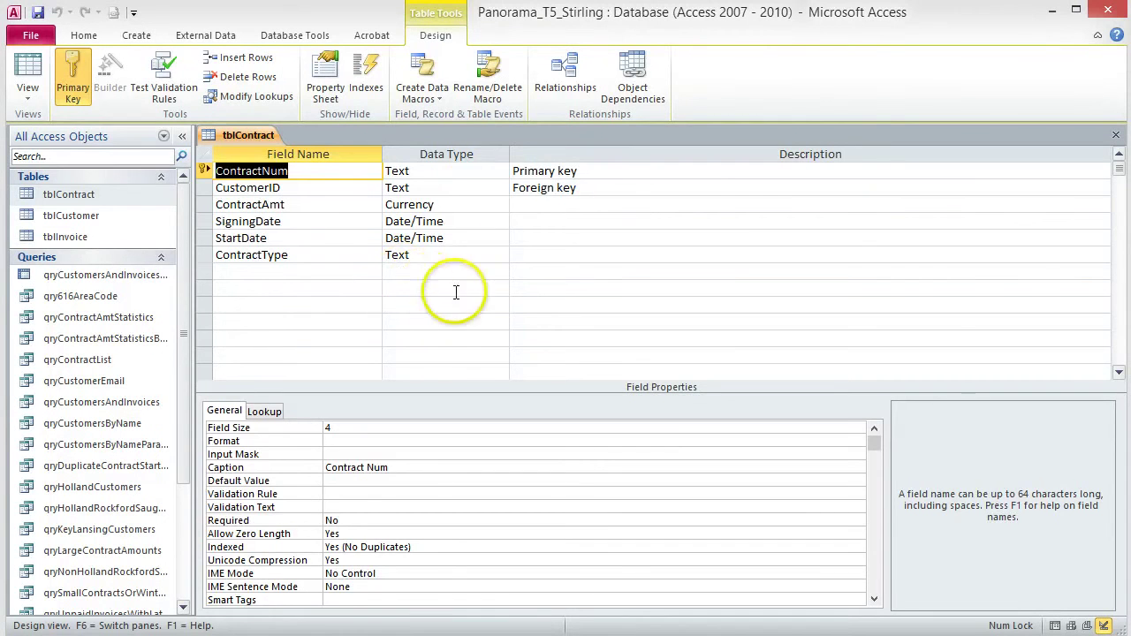
click(500, 187)
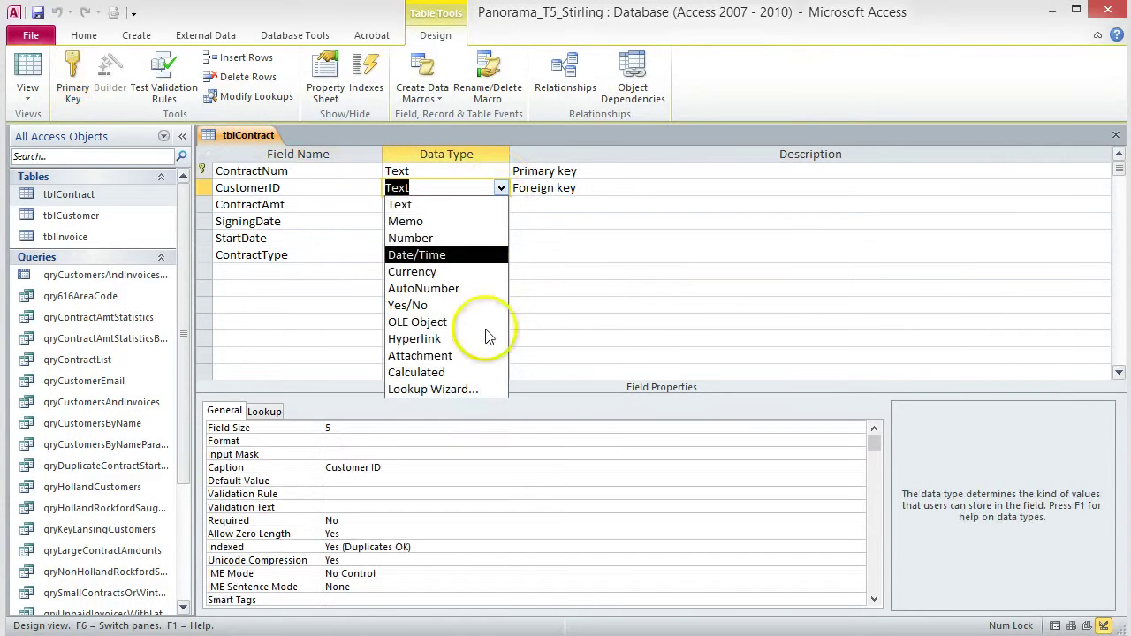
click(464, 389)
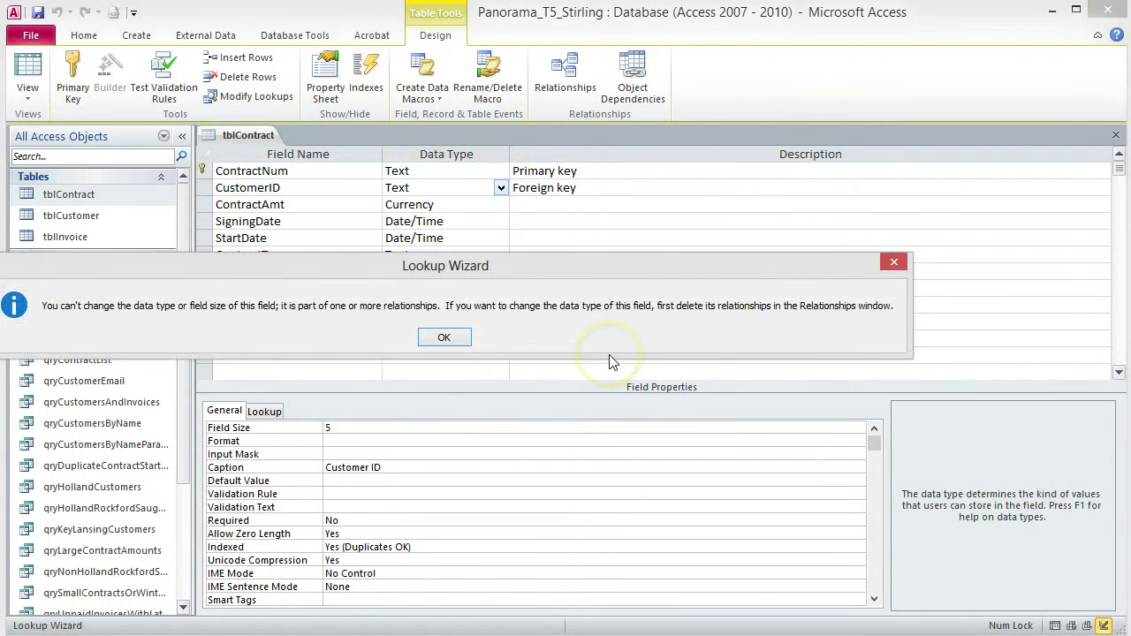
click(588, 275)
click(433, 339)
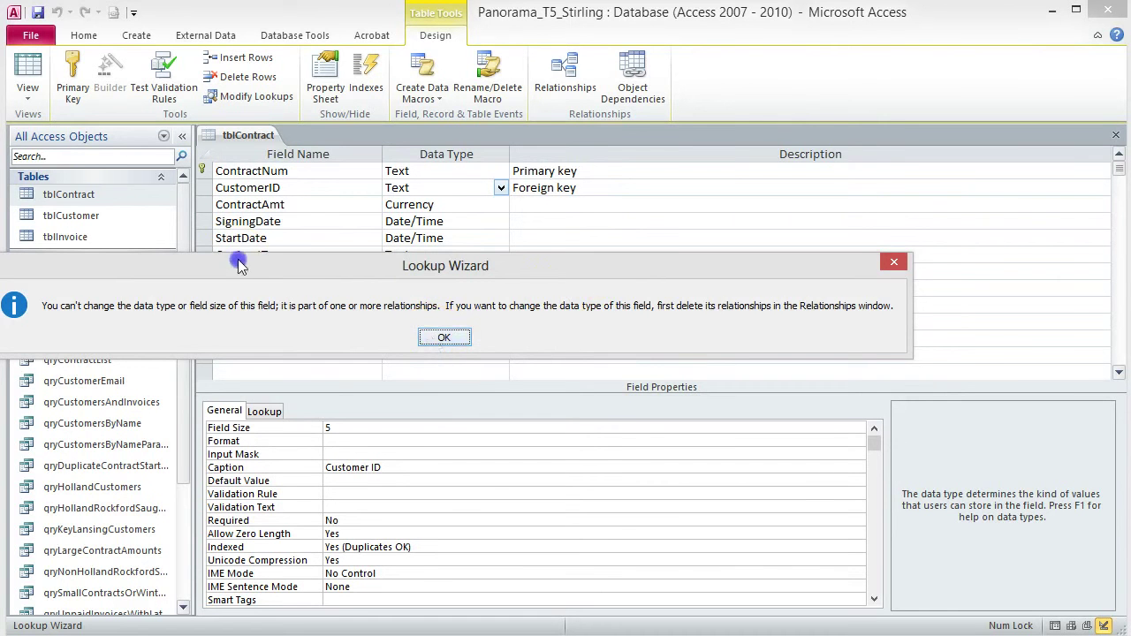
drag(237, 255, 331, 262)
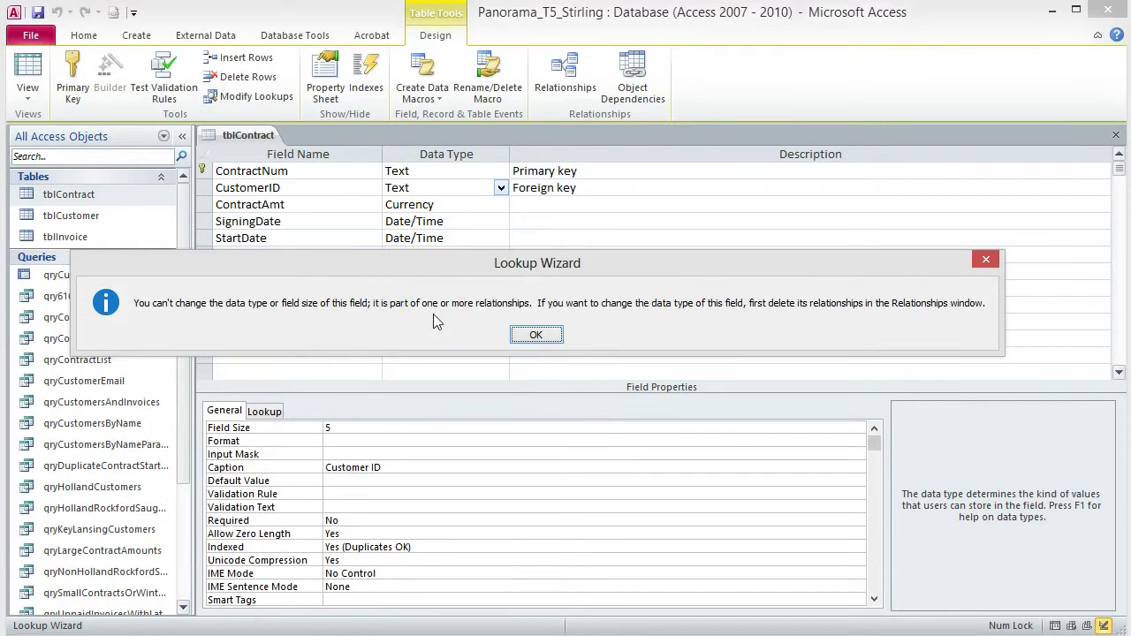
click(536, 336)
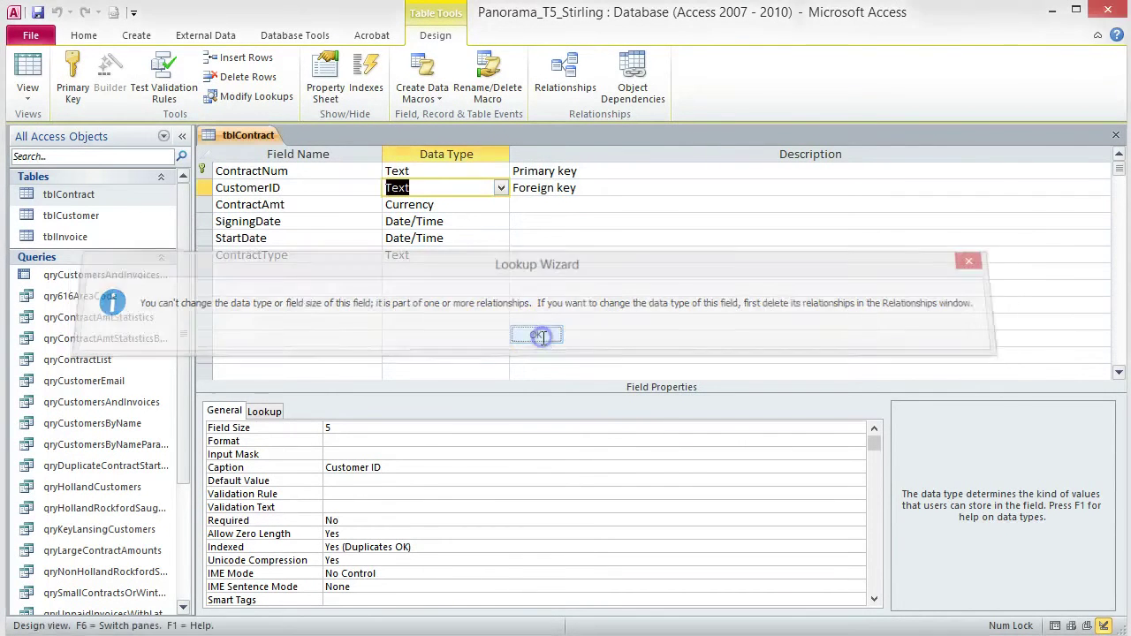
click(1115, 135)
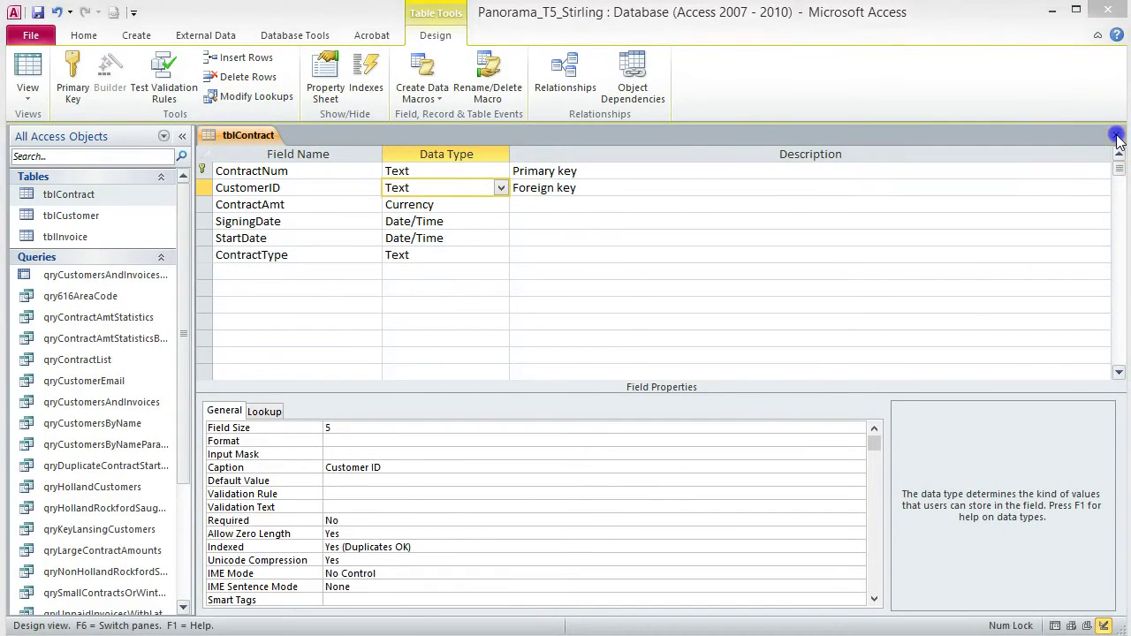
click(448, 338)
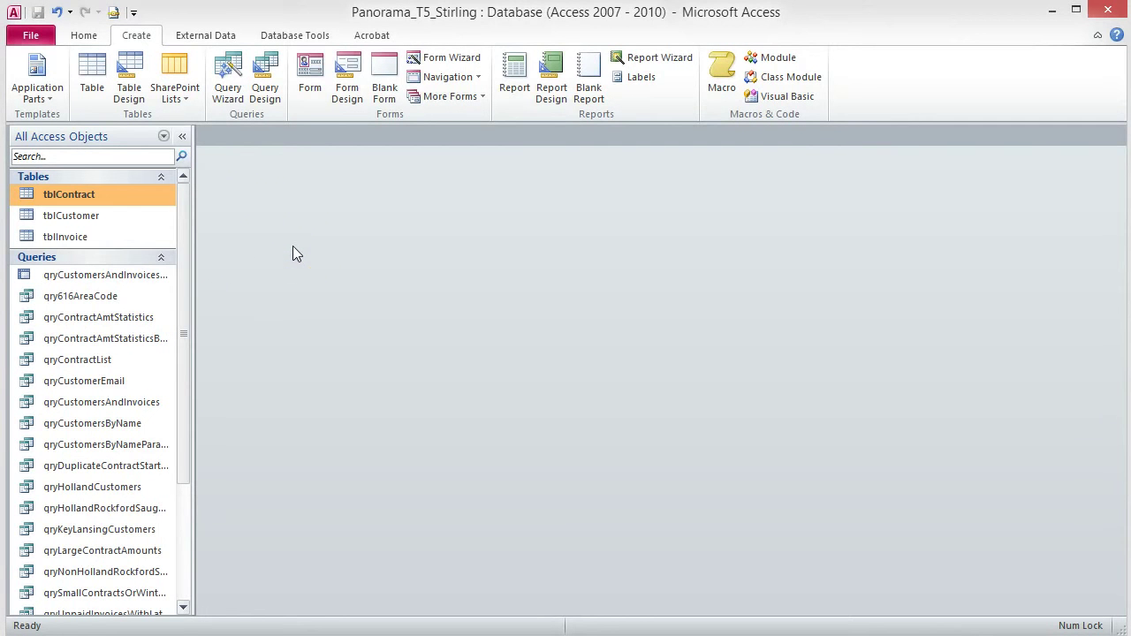
- Delete the relationship between tblCustomer and tblContract and close the Relationships window
click(318, 37)
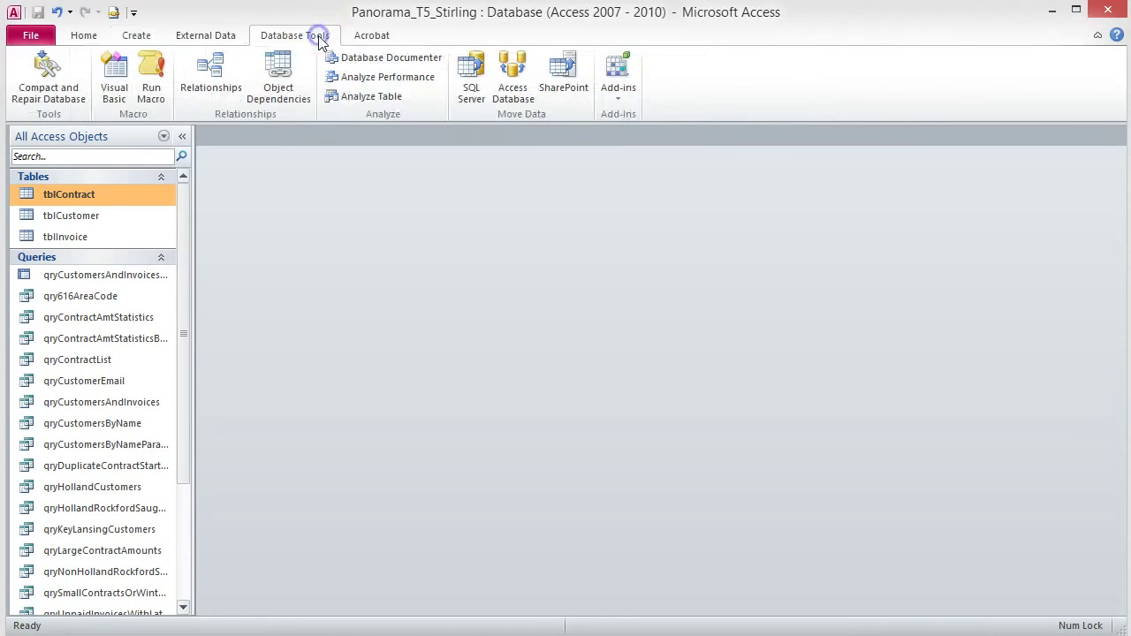
click(223, 82)
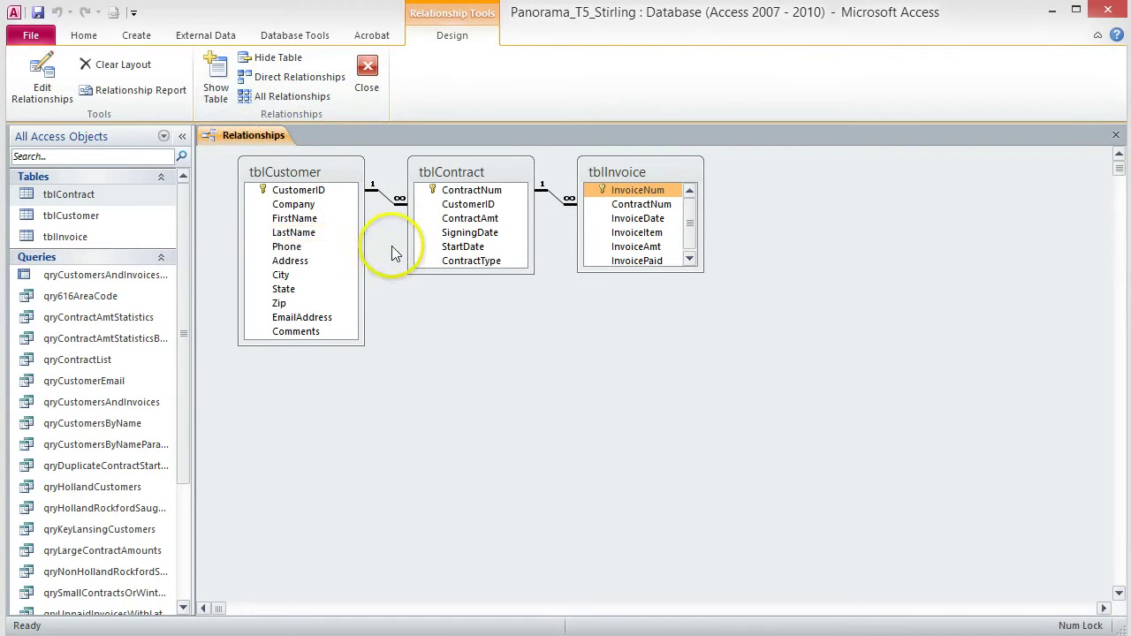
right_click(386, 195)
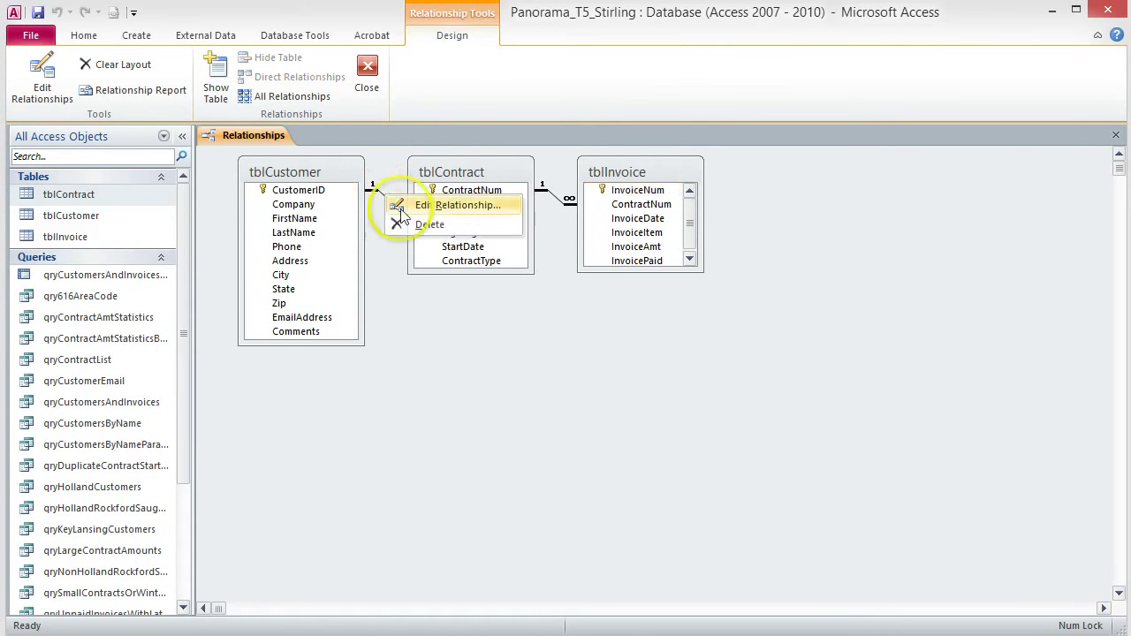
click(424, 224)
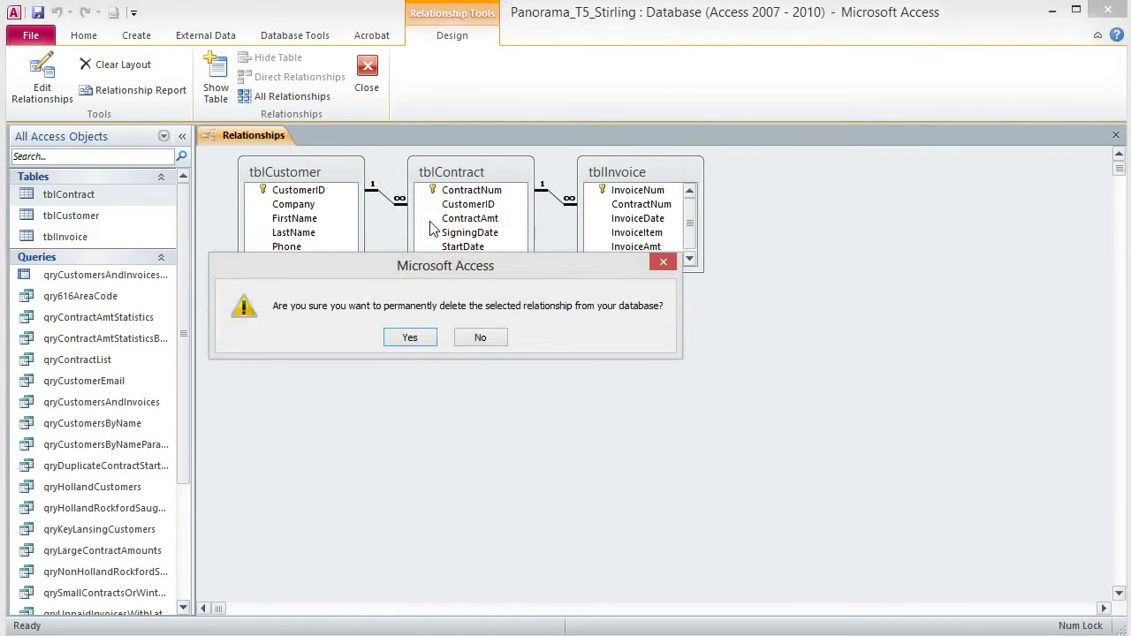
click(409, 335)
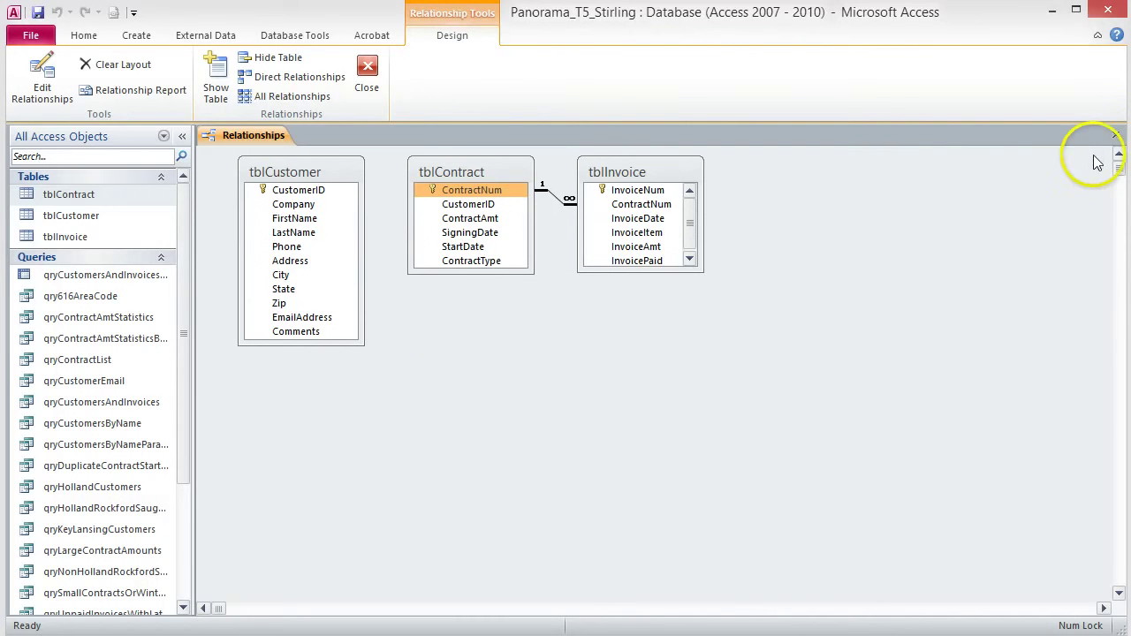
click(1114, 135)
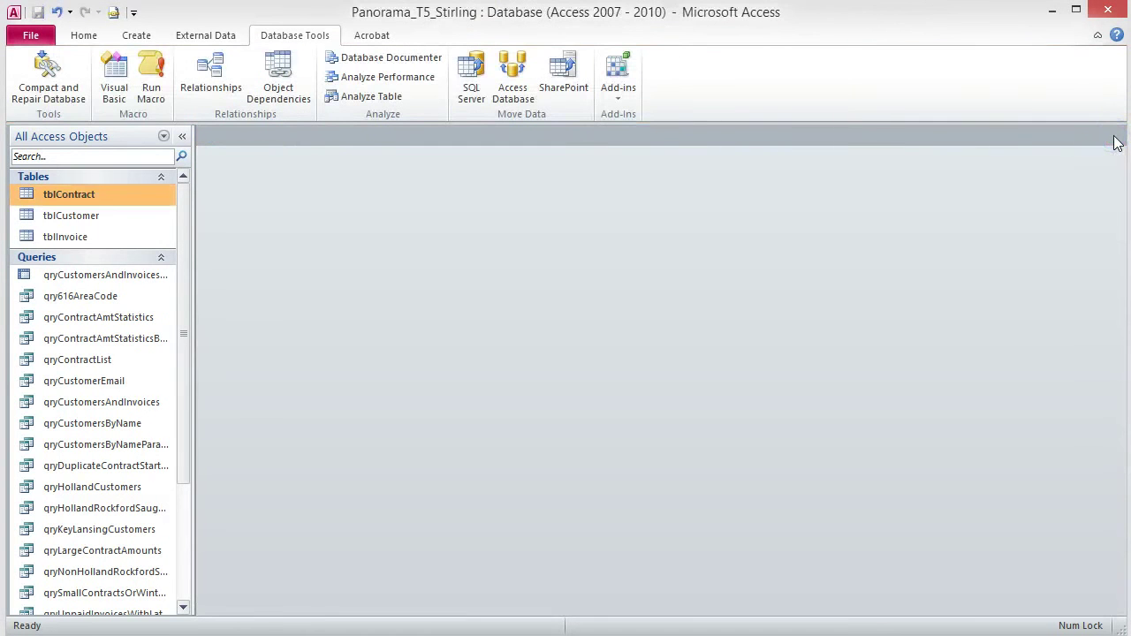
- In tblContract's Design view, start the Lookup Wizard for CustomerID and choose the query qryCustomersByName as the source of its values
click(528, 272)
right_click(87, 196)
click(142, 227)
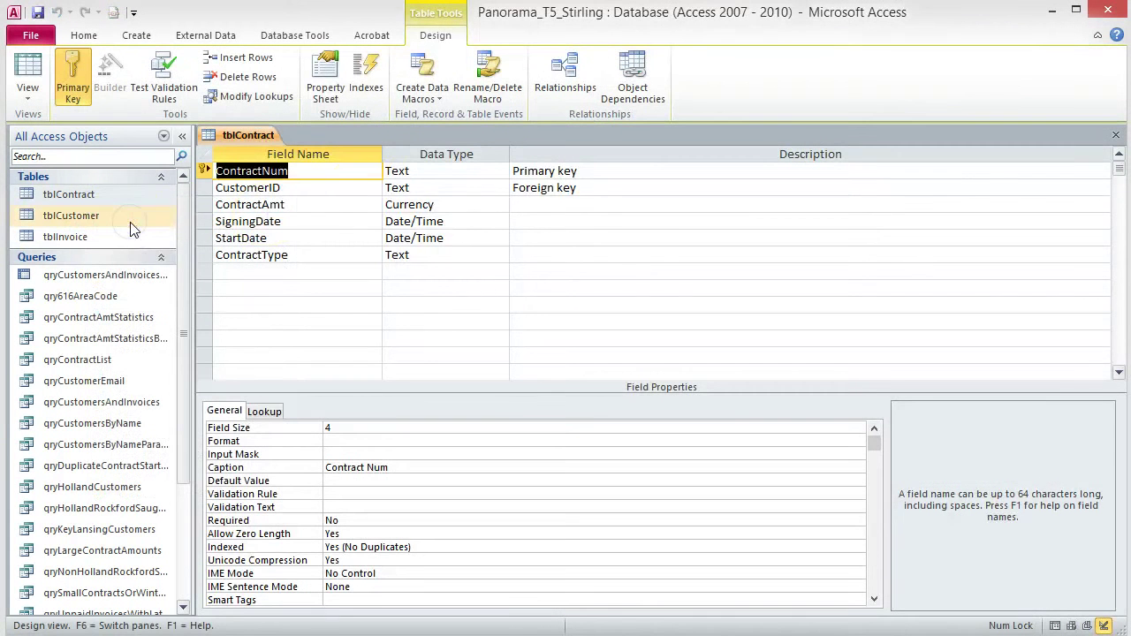
click(497, 189)
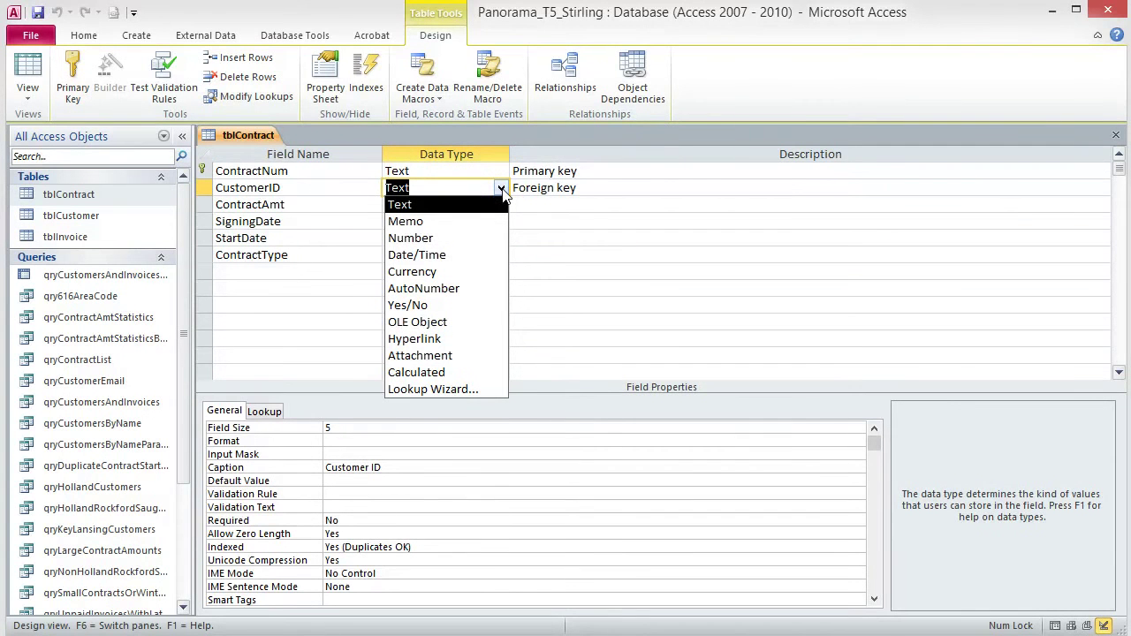
click(477, 389)
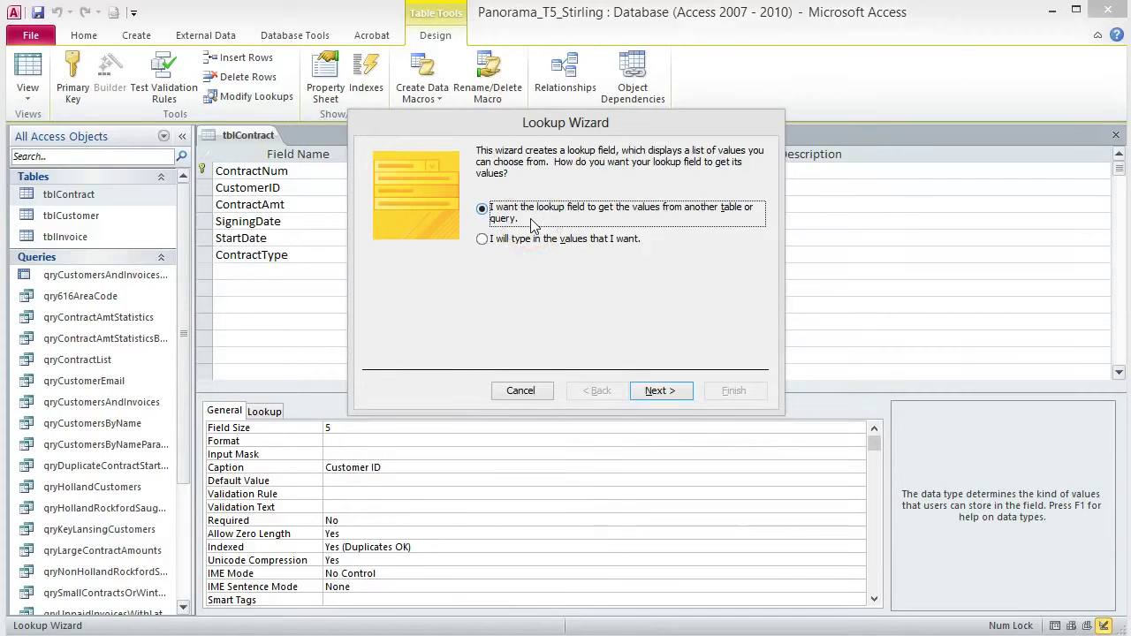
click(677, 395)
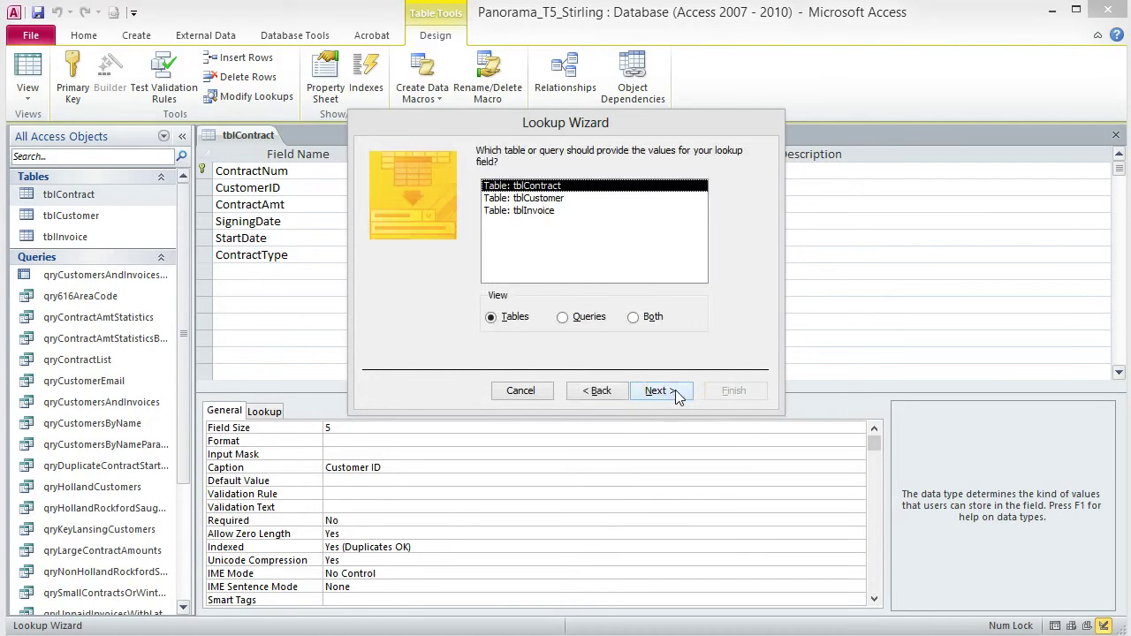
click(566, 322)
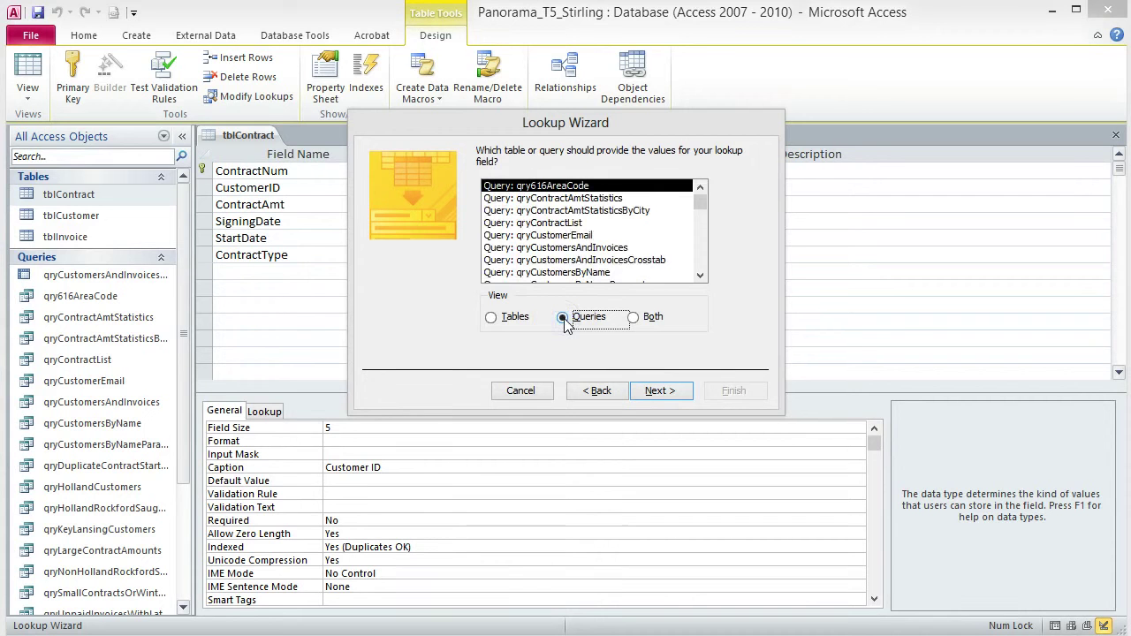
click(592, 273)
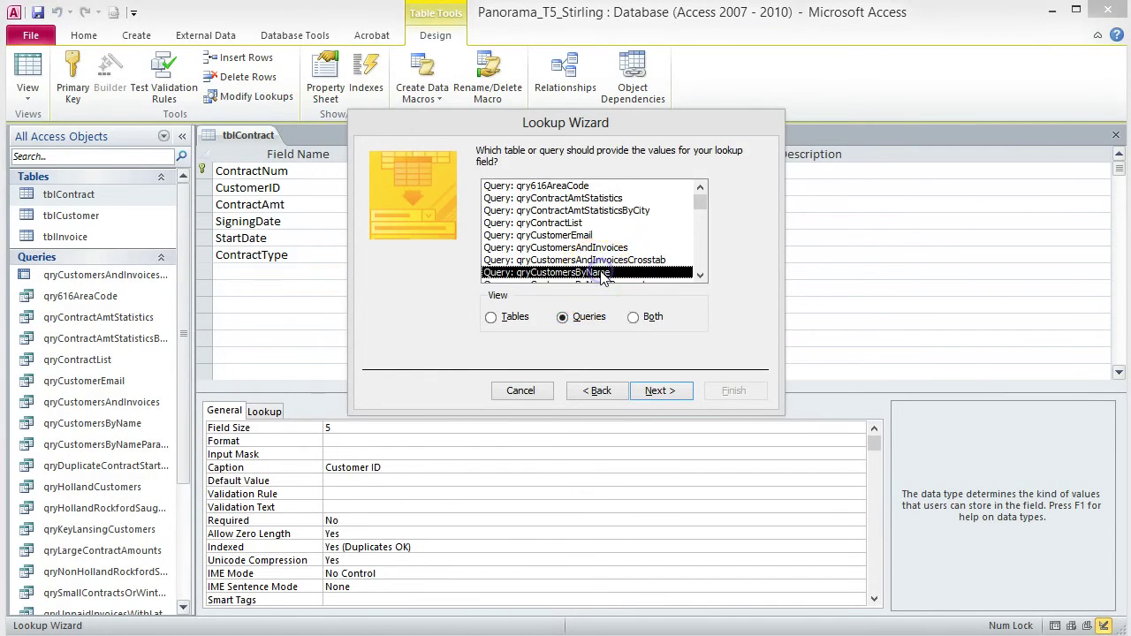
- Include the Customer and CustomerID fields as lookup columns and sort the list in ascending order by Customer
click(669, 391)
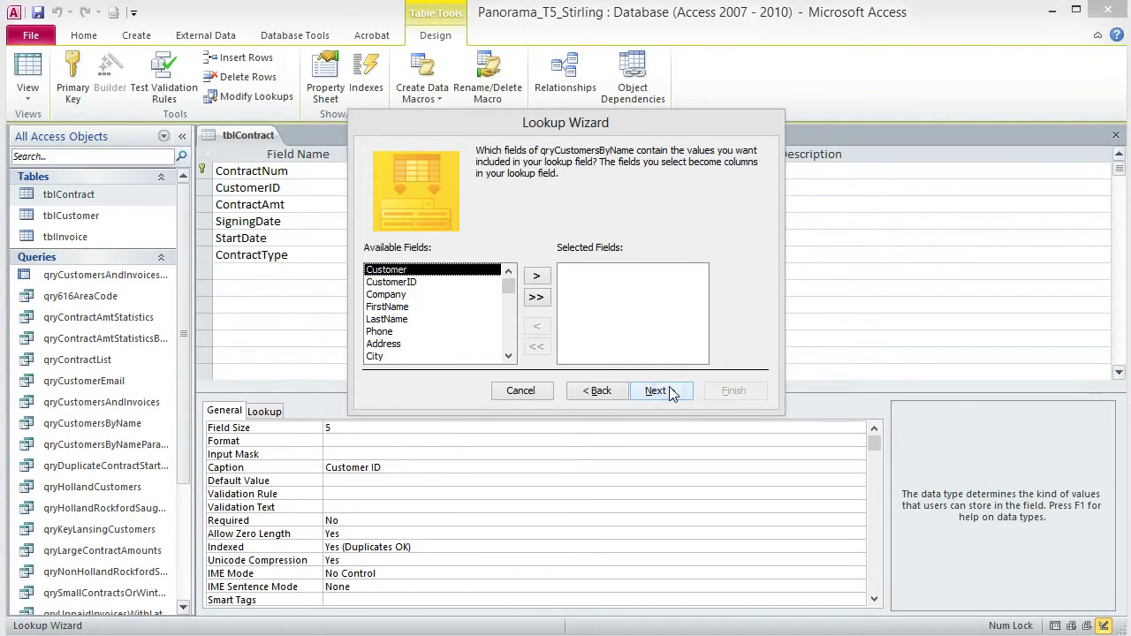
click(536, 277)
click(537, 276)
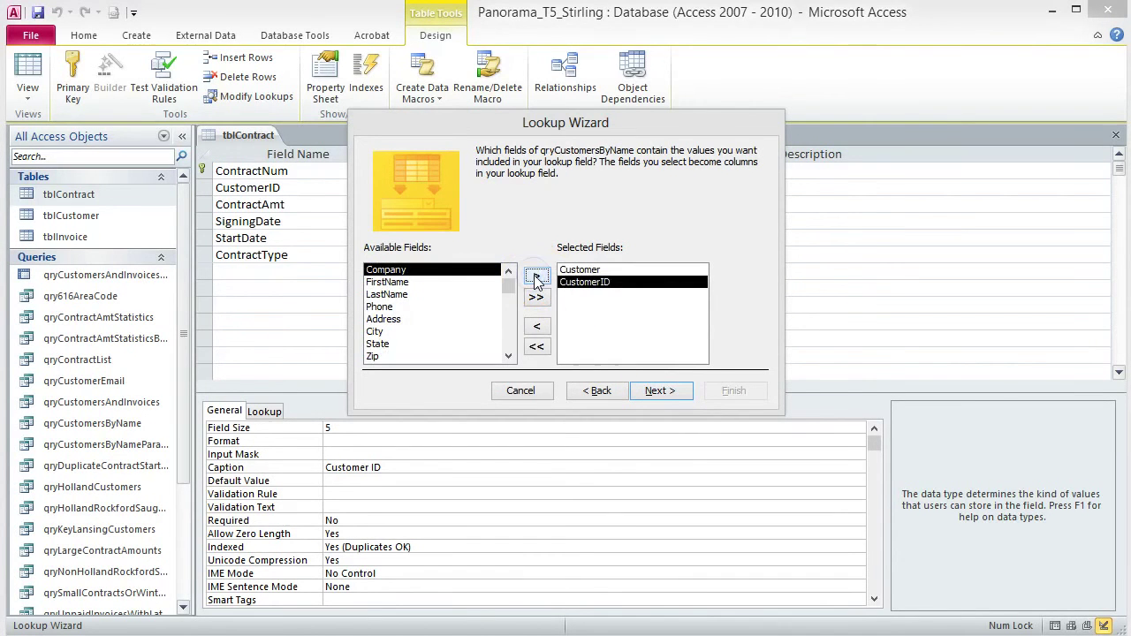
click(664, 394)
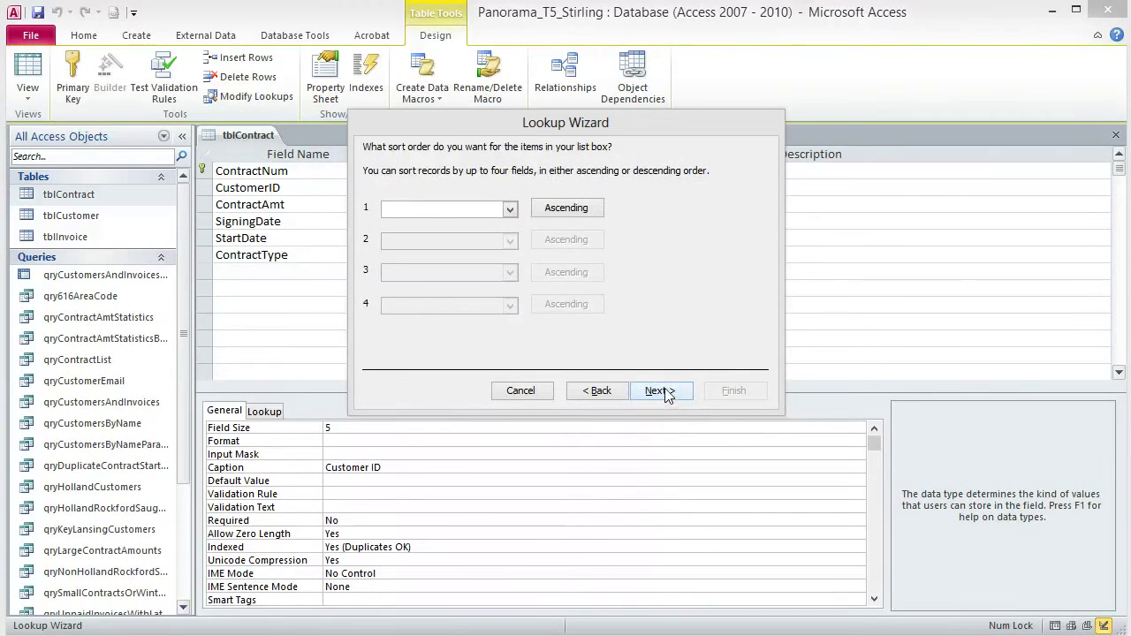
click(509, 210)
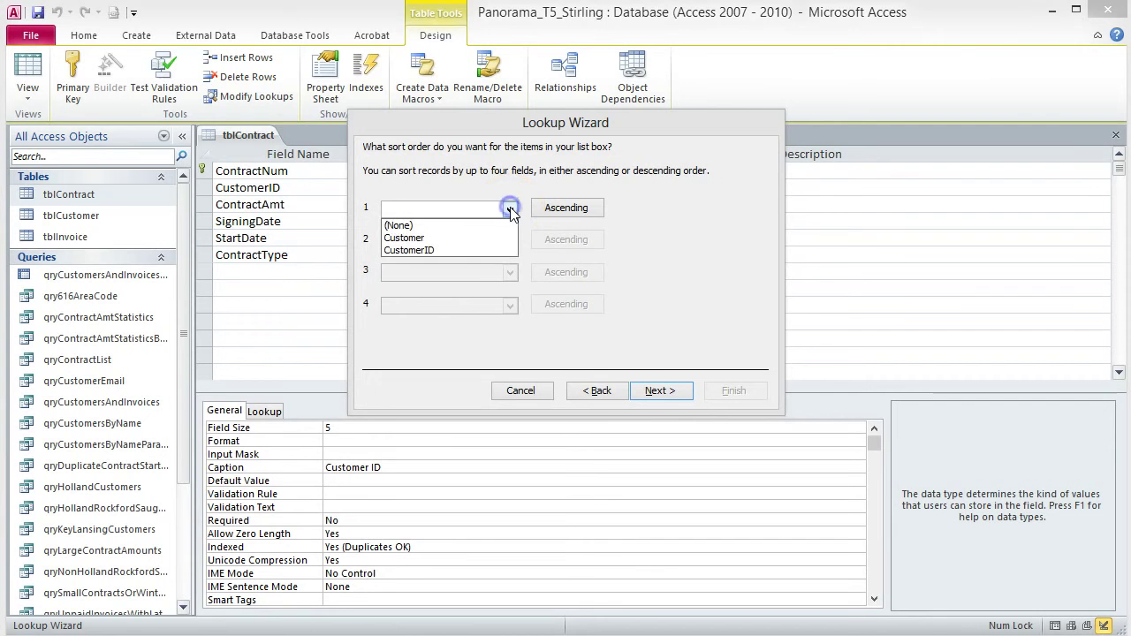
click(472, 238)
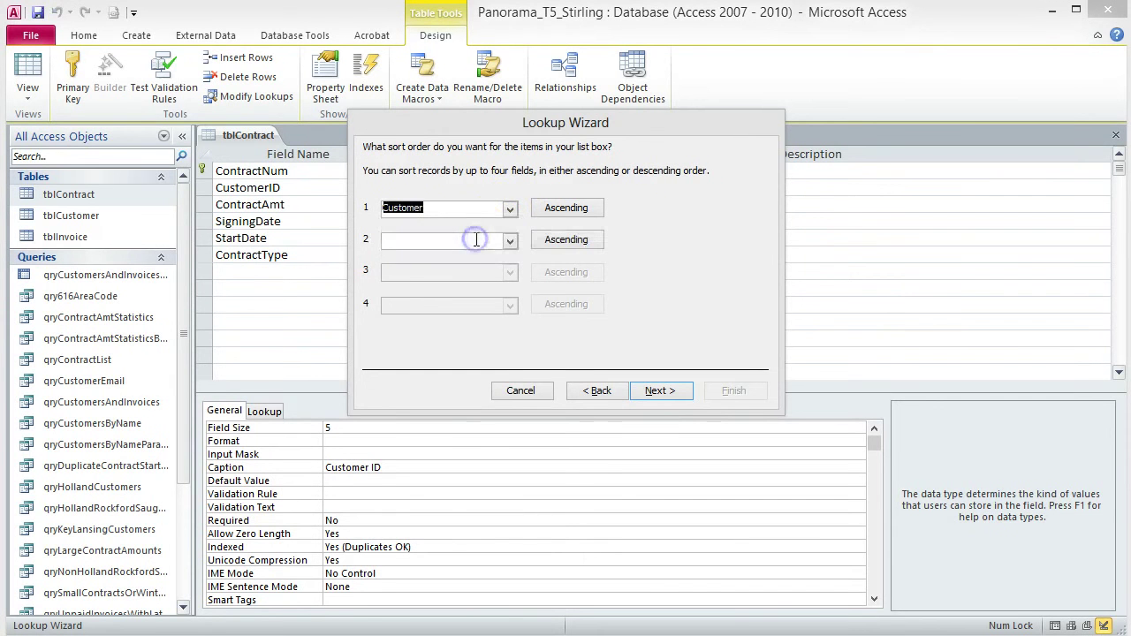
click(657, 393)
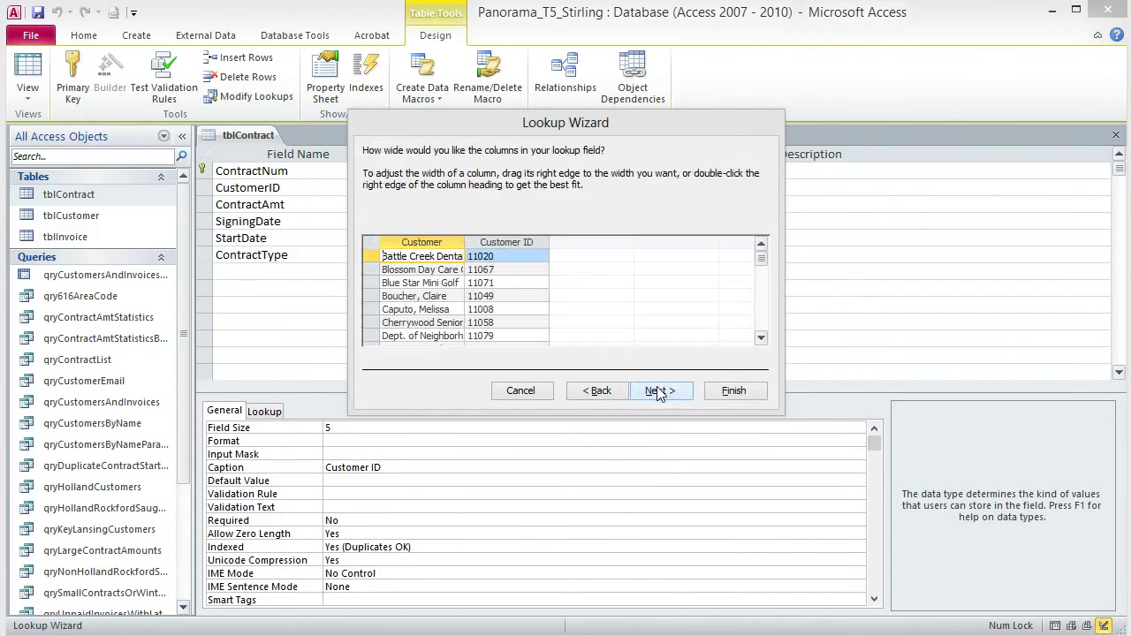
- Resize the Customer lookup column to best fit its longer entries and continue the Lookup Wizard
double_click(464, 242)
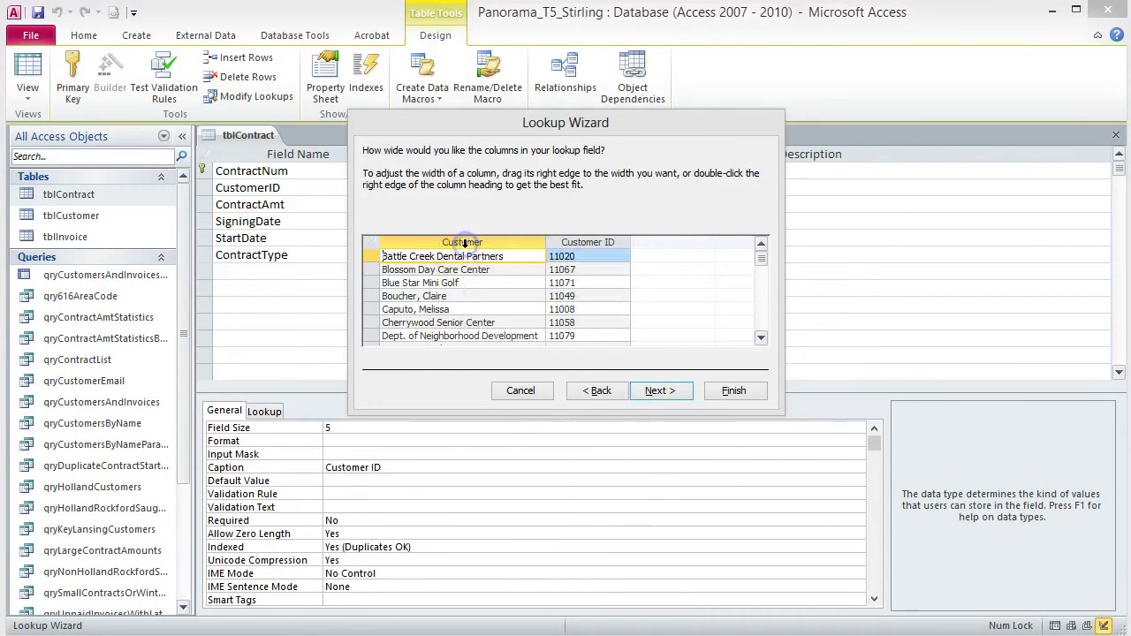
scroll(522, 275, down, 1)
scroll(523, 277, down, 1)
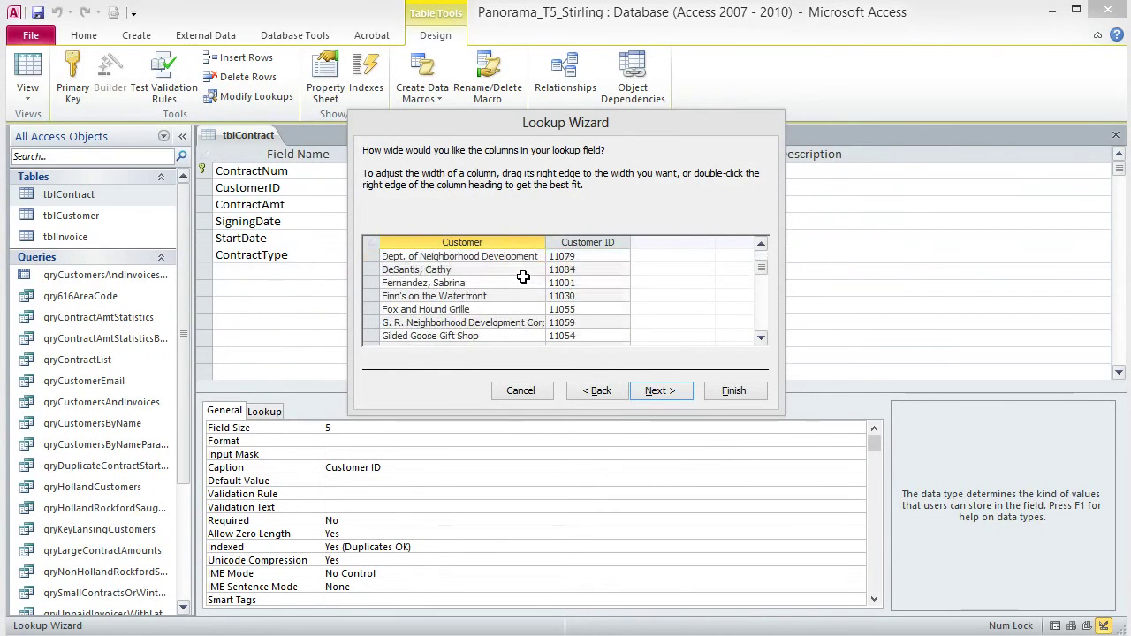
double_click(545, 242)
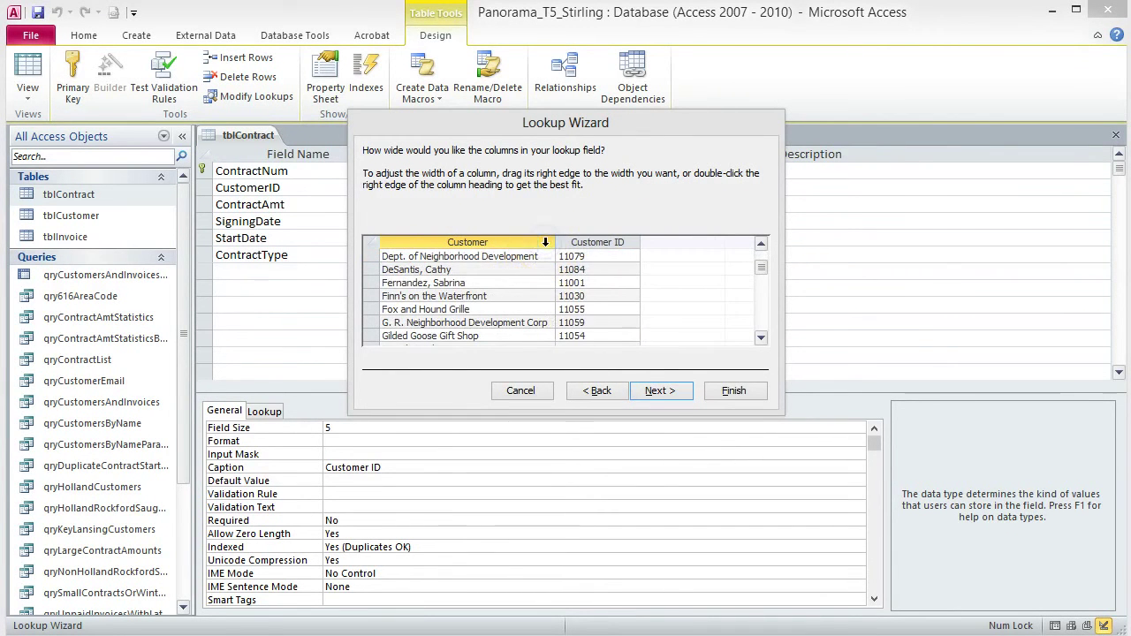
click(654, 386)
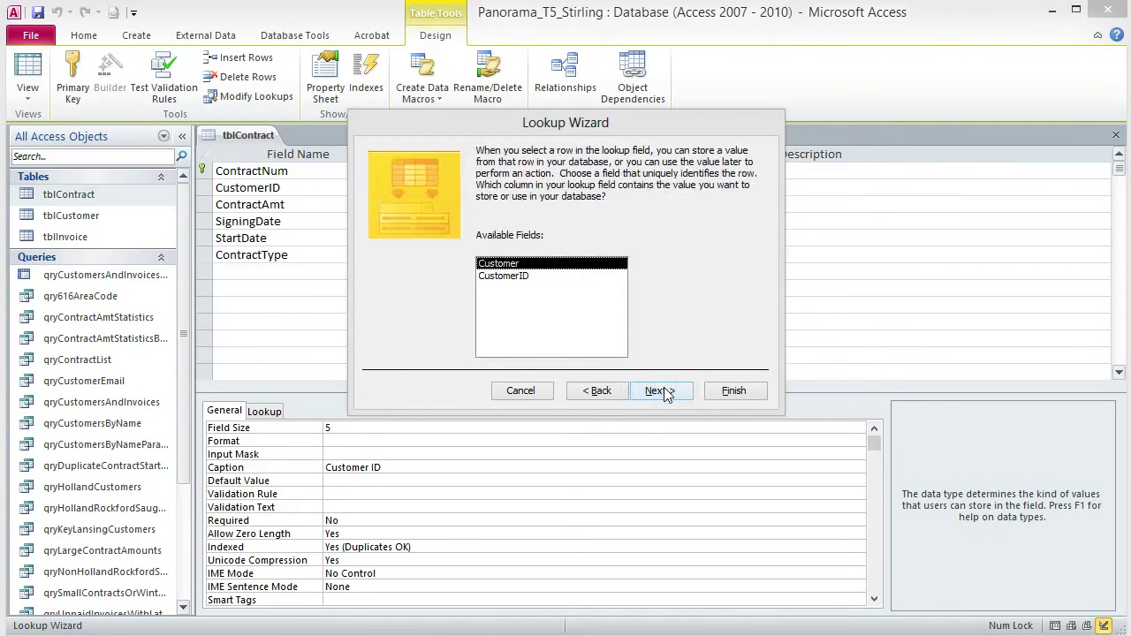
- Store the CustomerID value for the lookup field, keep the label CustomerID and finish the wizard
click(664, 394)
click(598, 313)
click(509, 275)
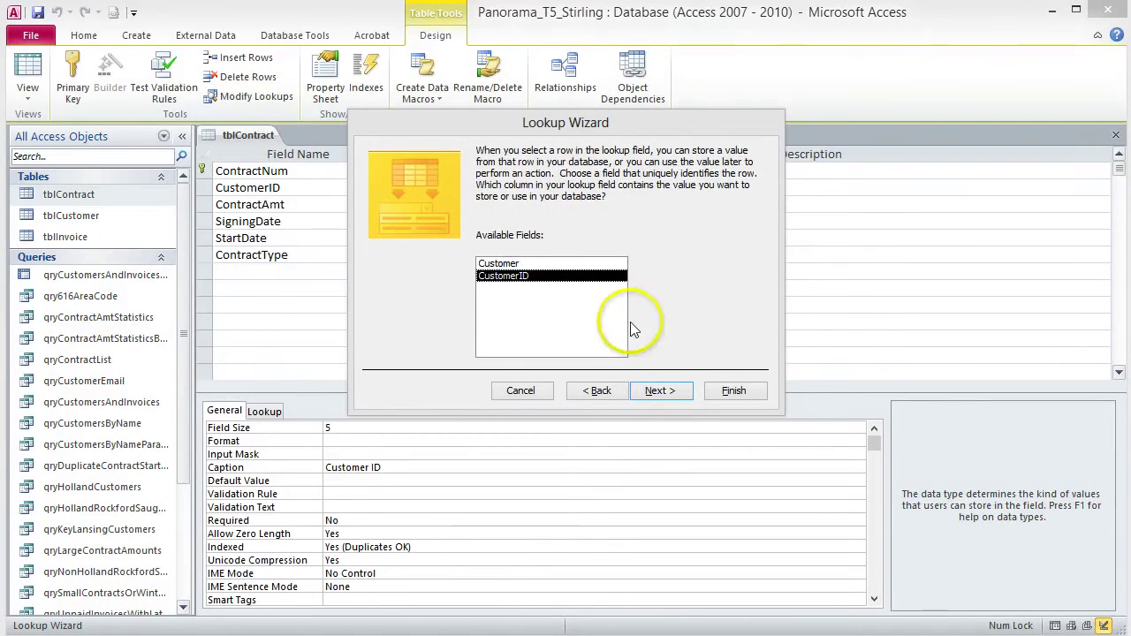
click(663, 390)
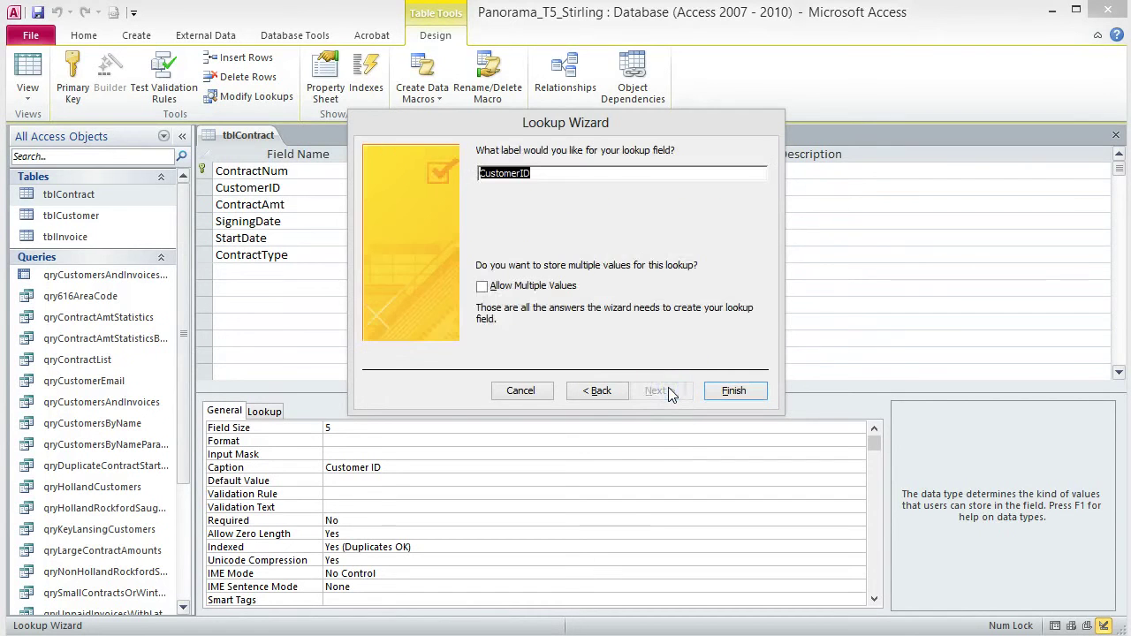
click(738, 391)
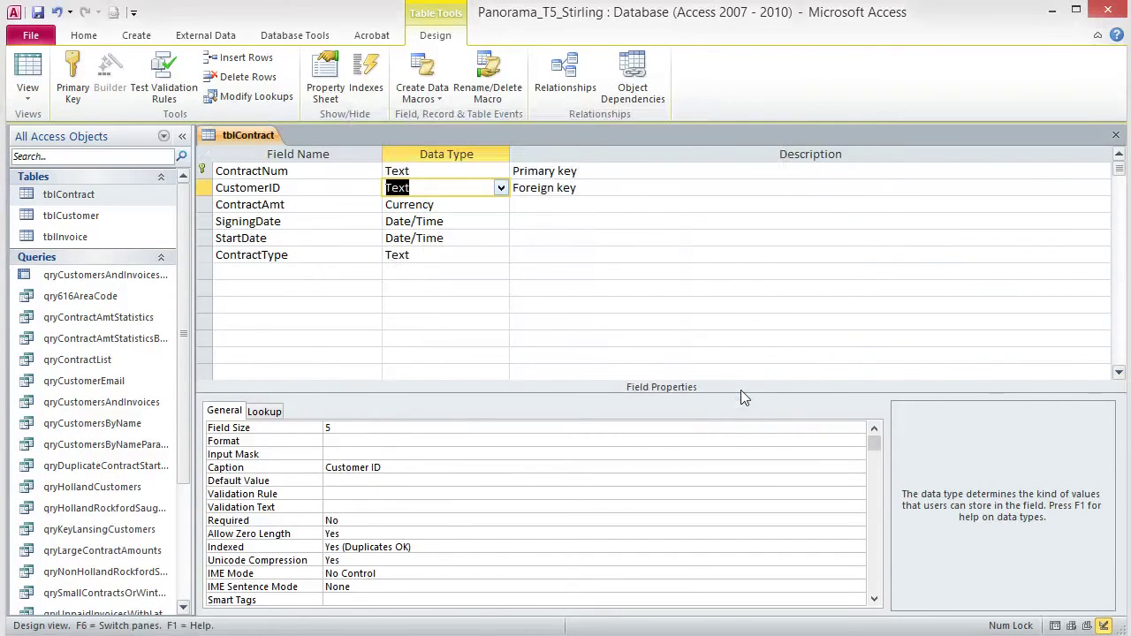
- Save tblContract, switch it to Datasheet view and resize the Customer ID column to best fit
click(31, 75)
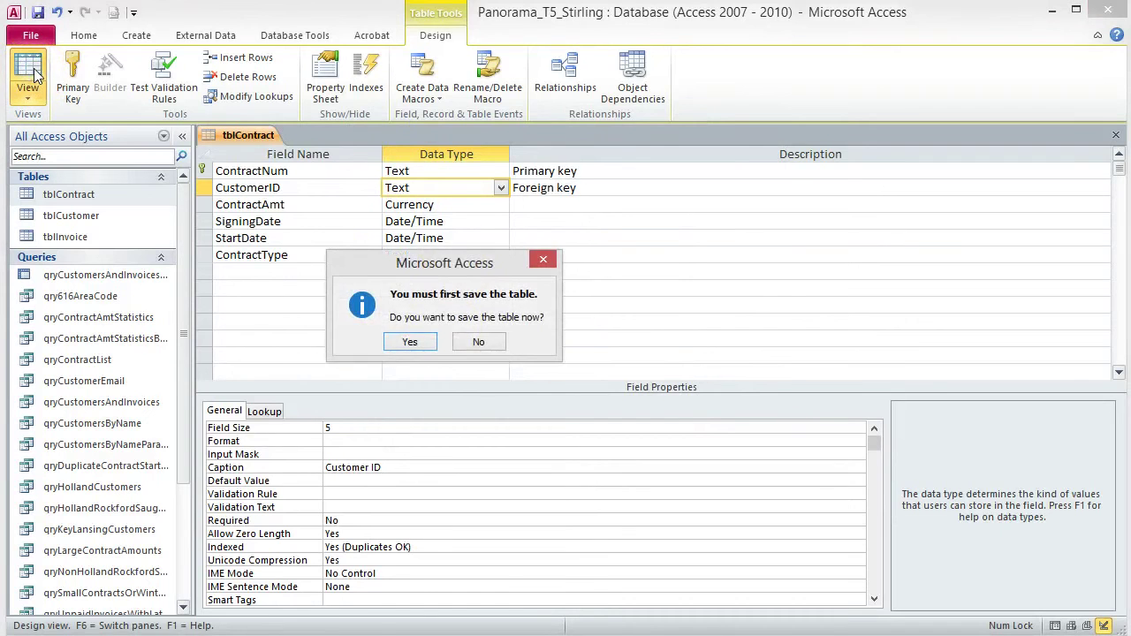
click(422, 343)
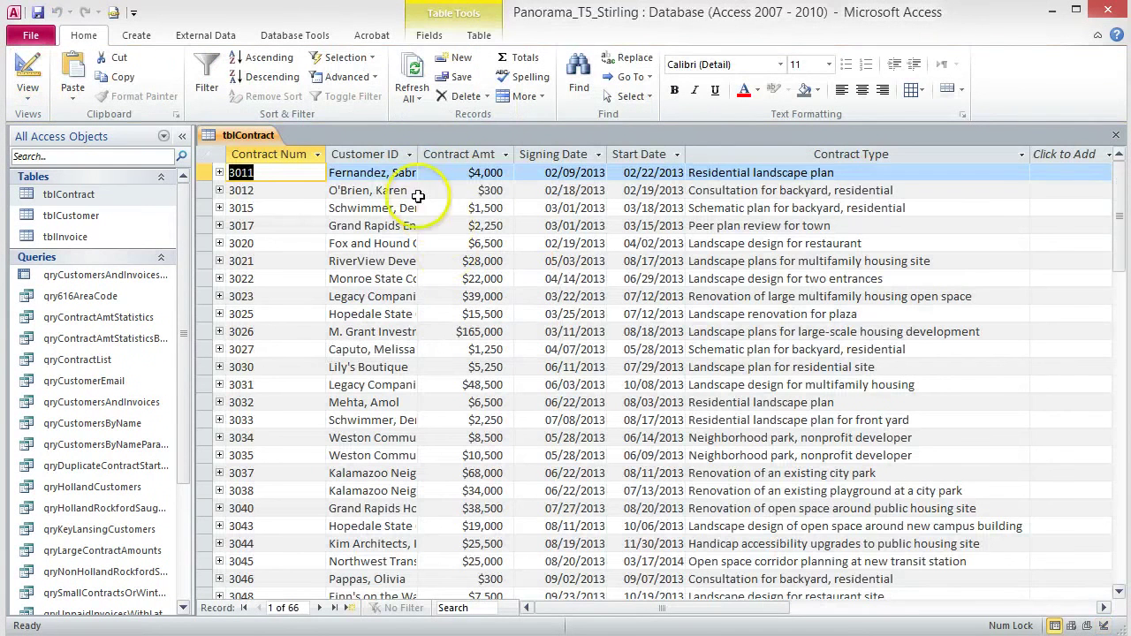
double_click(413, 155)
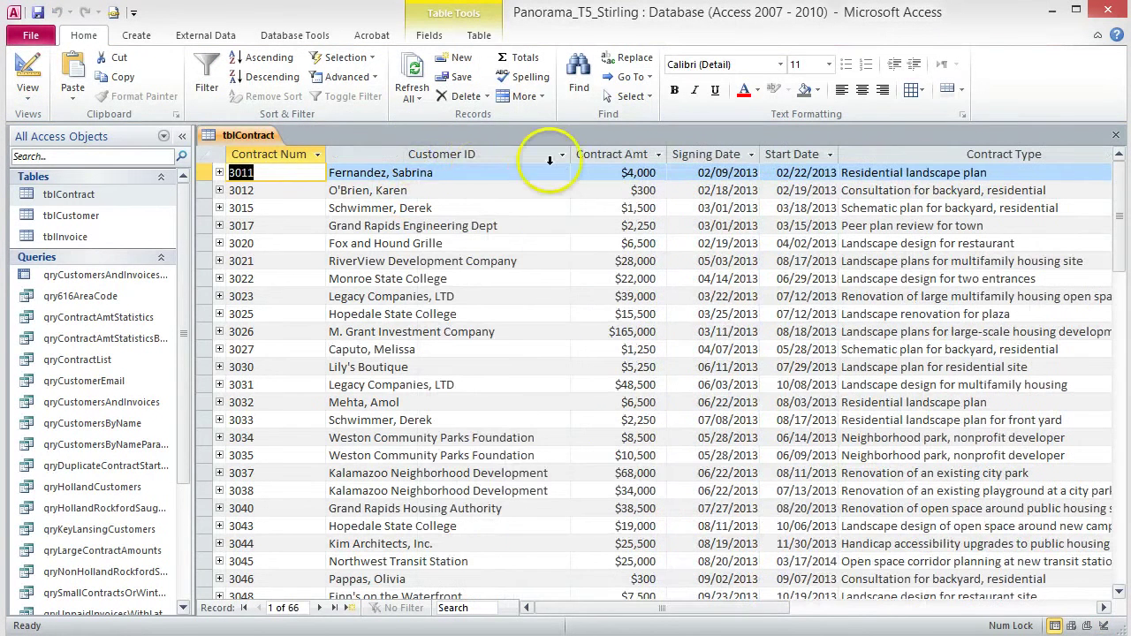
- Examine the customer lookup list in the Customer ID field of contract 3011
click(540, 174)
click(562, 173)
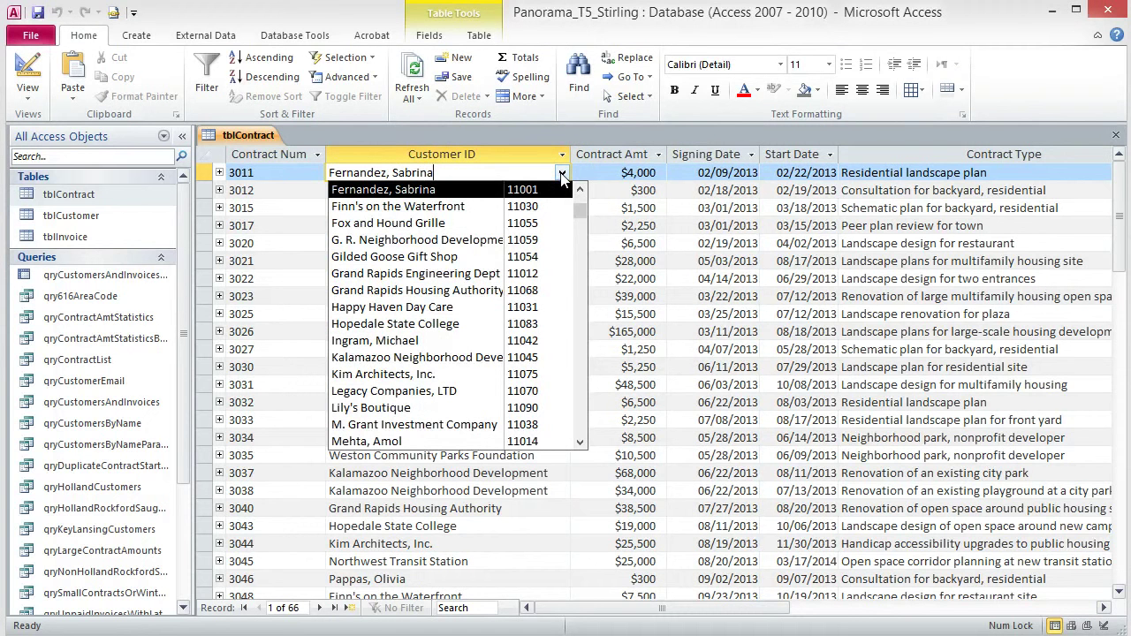
click(562, 176)
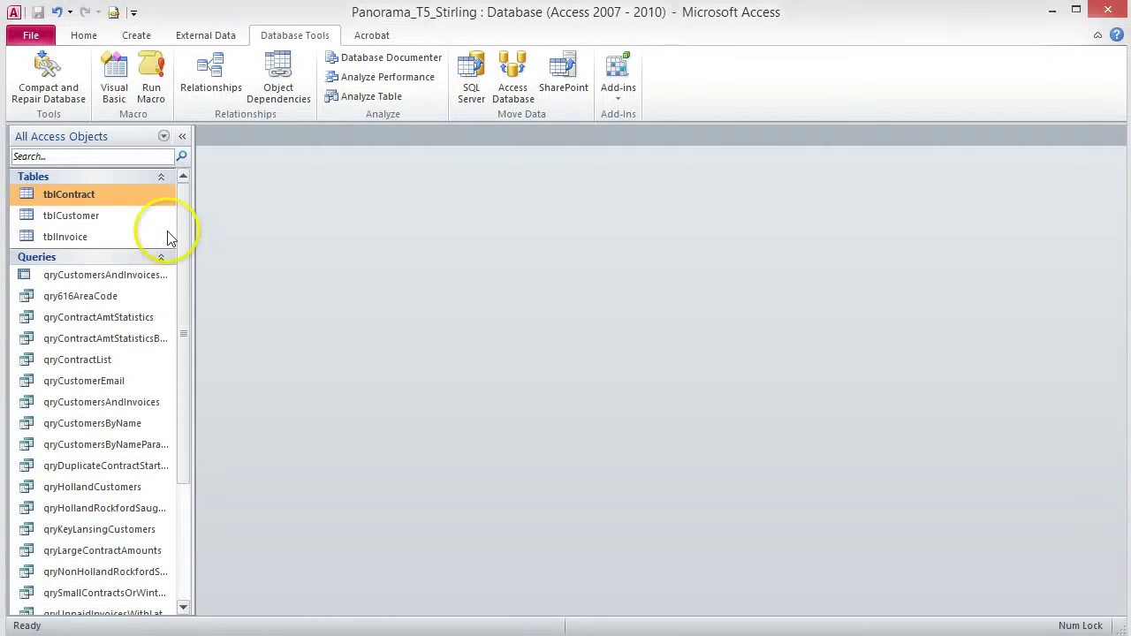
- In Design view of tblCustomer, apply the Phone Number input mask to the Phone field with the Input Mask Wizard
right_click(118, 214)
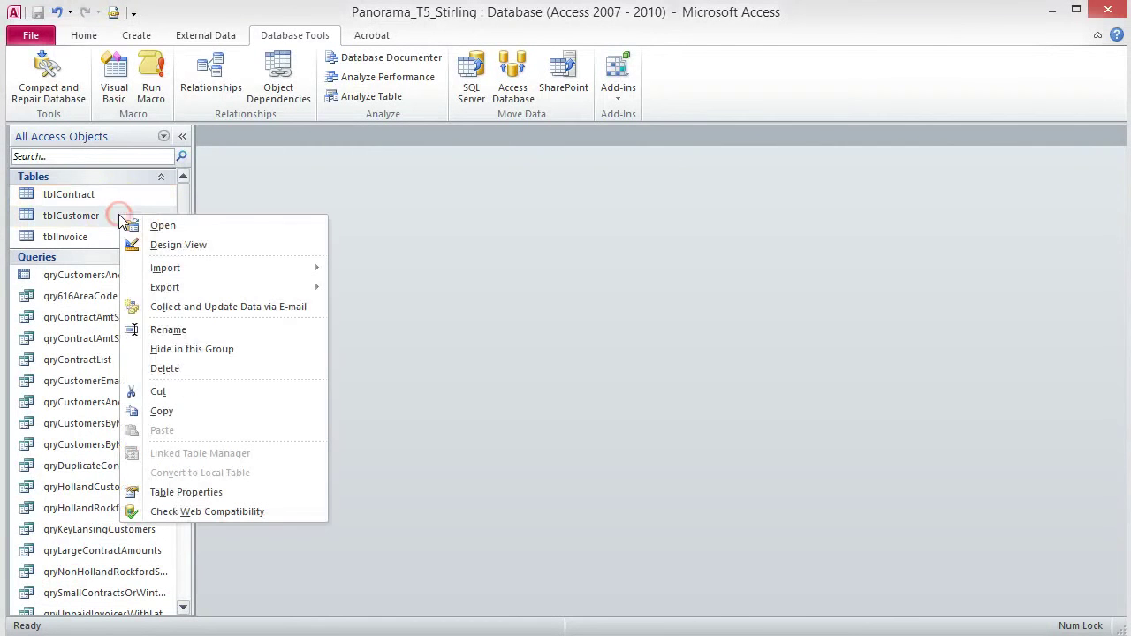
click(182, 245)
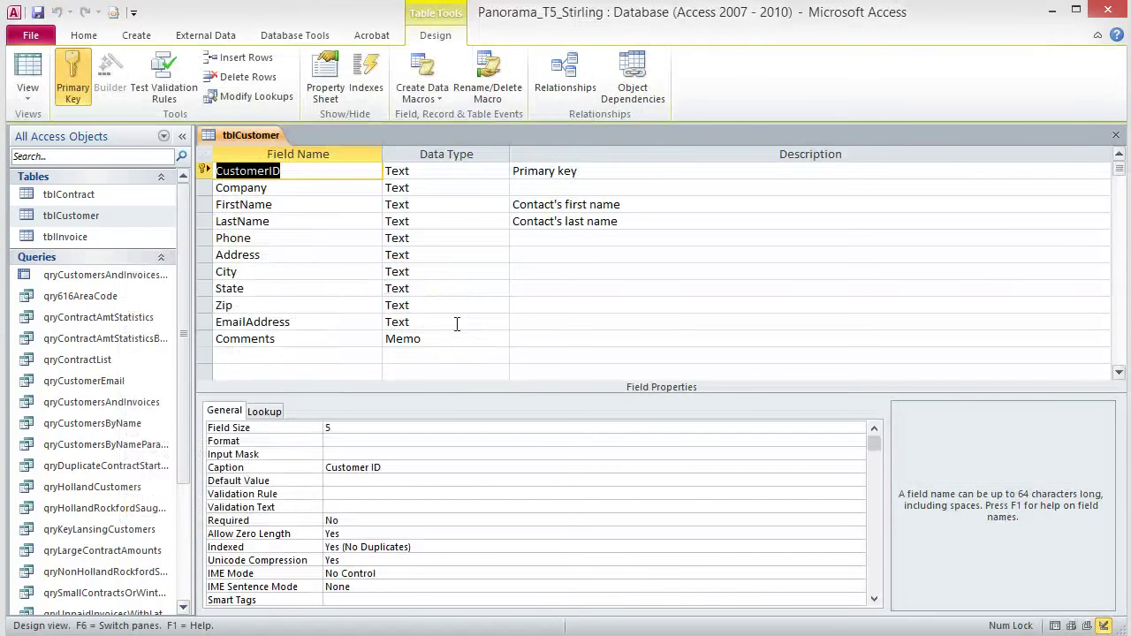
click(279, 236)
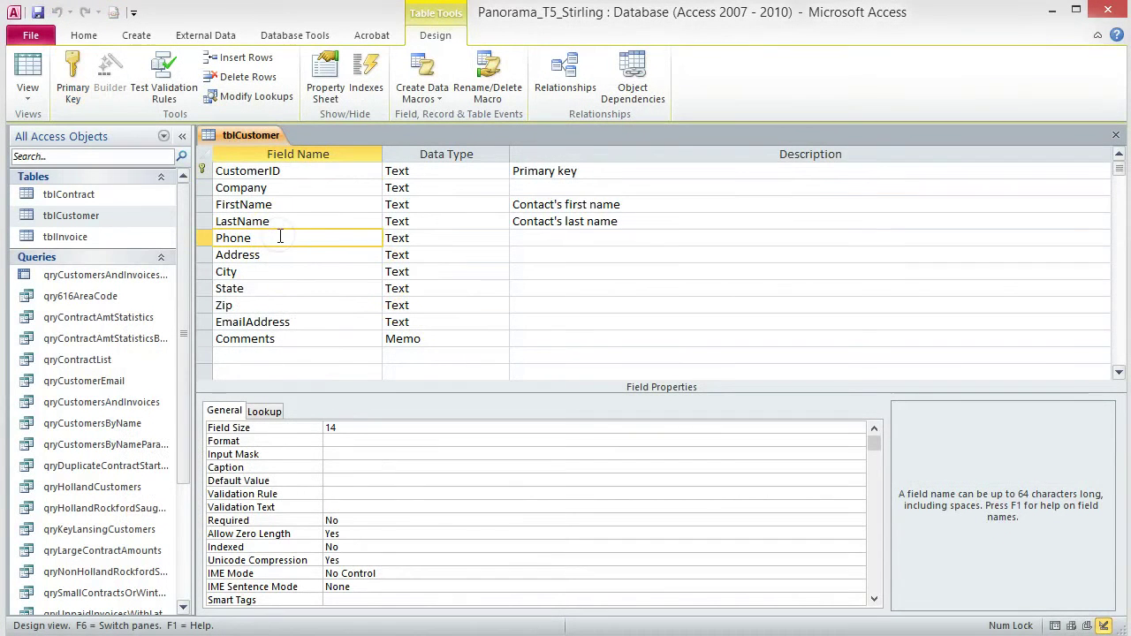
click(363, 452)
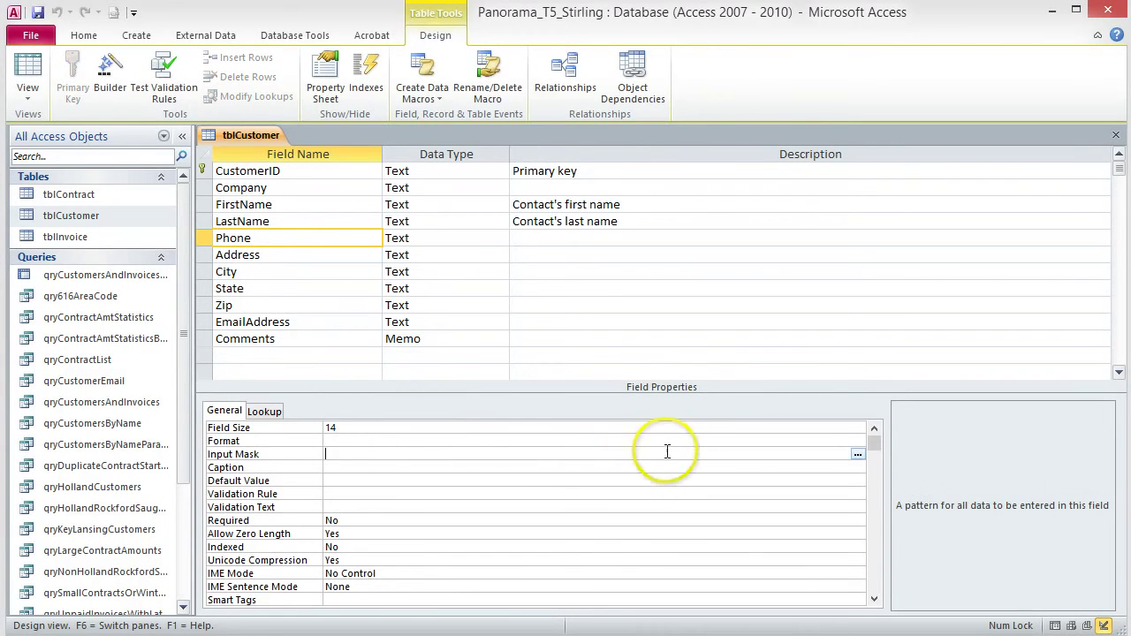
click(857, 455)
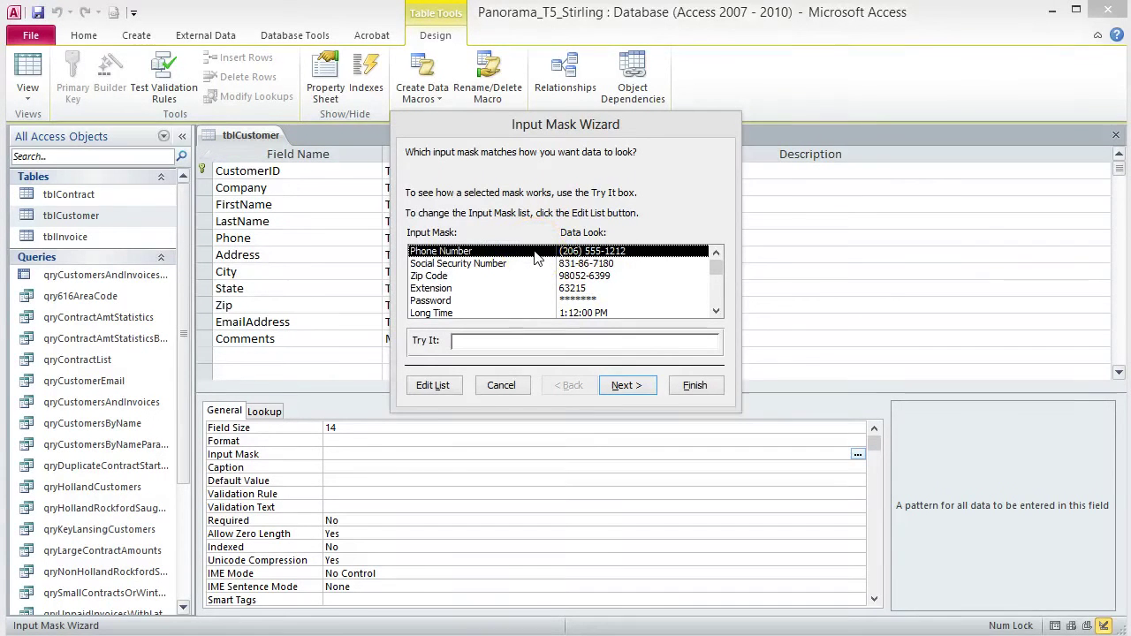
click(638, 389)
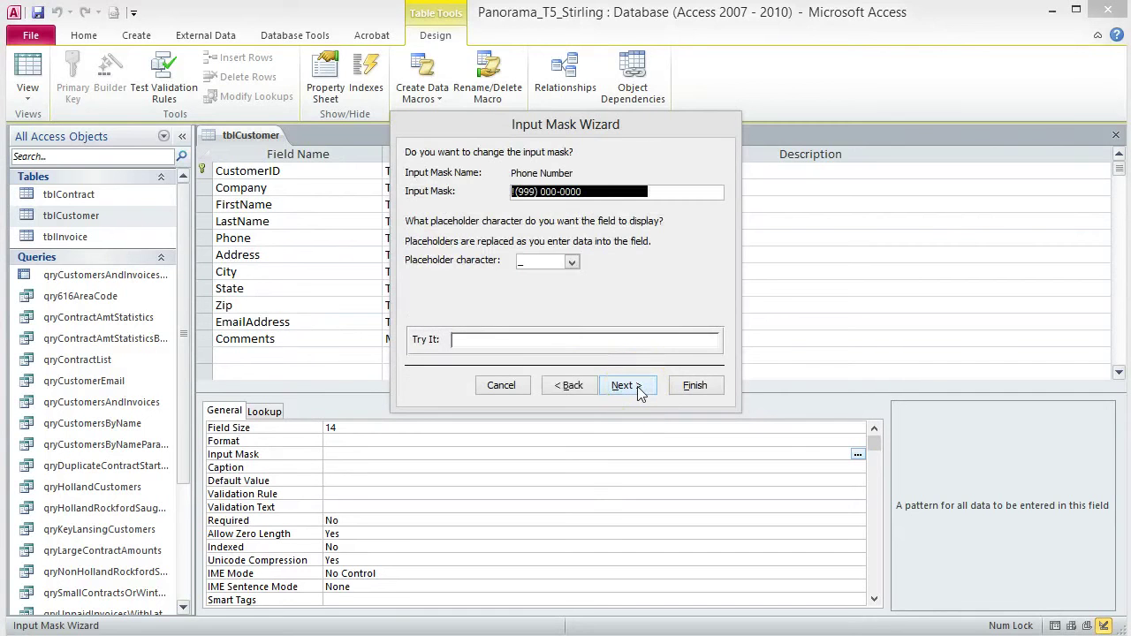
click(692, 388)
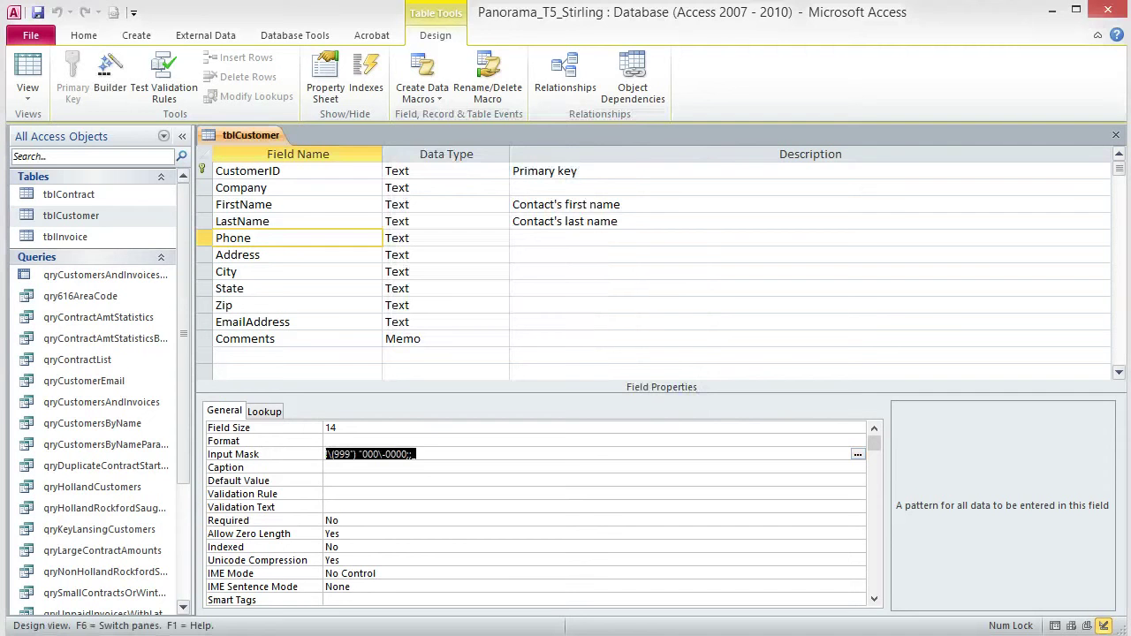
- Edit the Phone field's input mask to read 999\-000\-0000;;_ so that only hyphens separate the digit groups
click(329, 455)
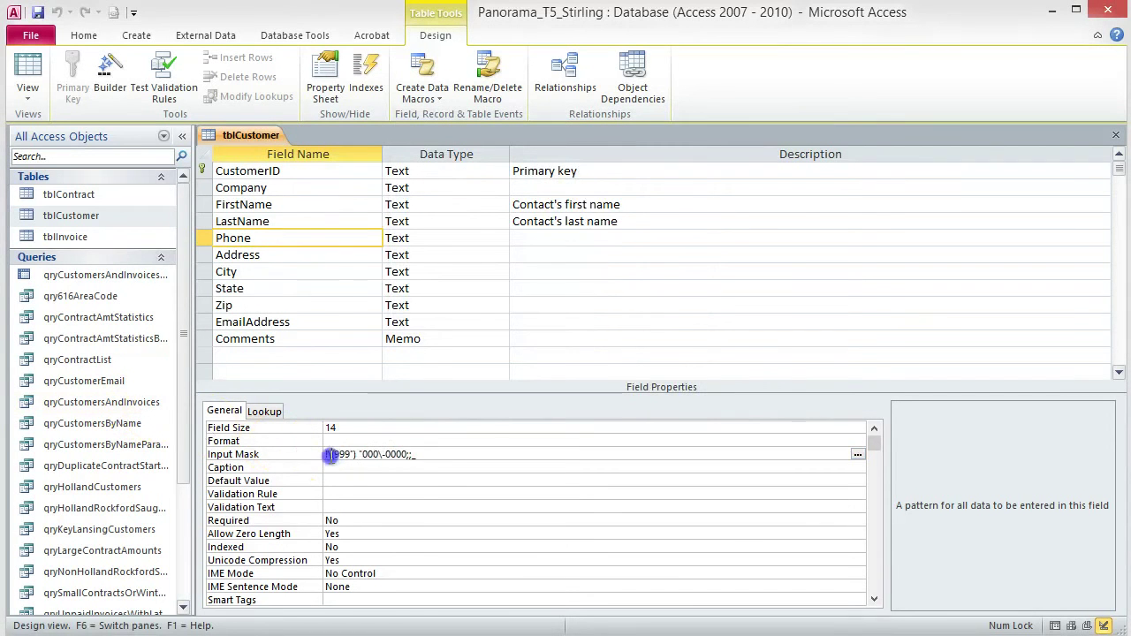
click(382, 454)
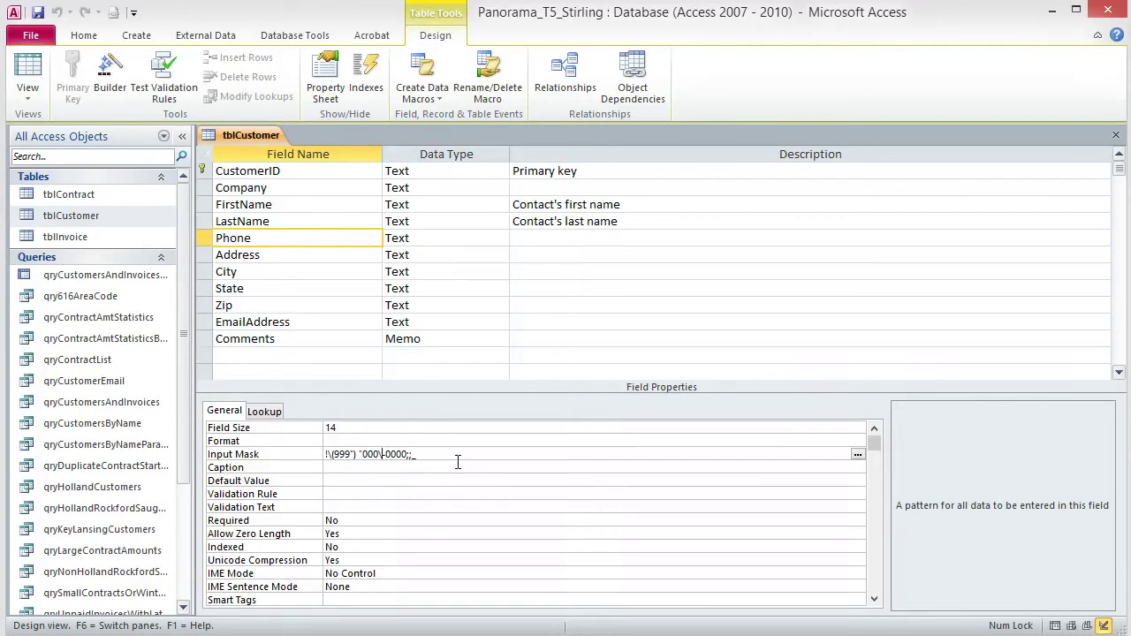
click(335, 453)
click(334, 453)
key(Delete)
key(Delete)
key(Delete)
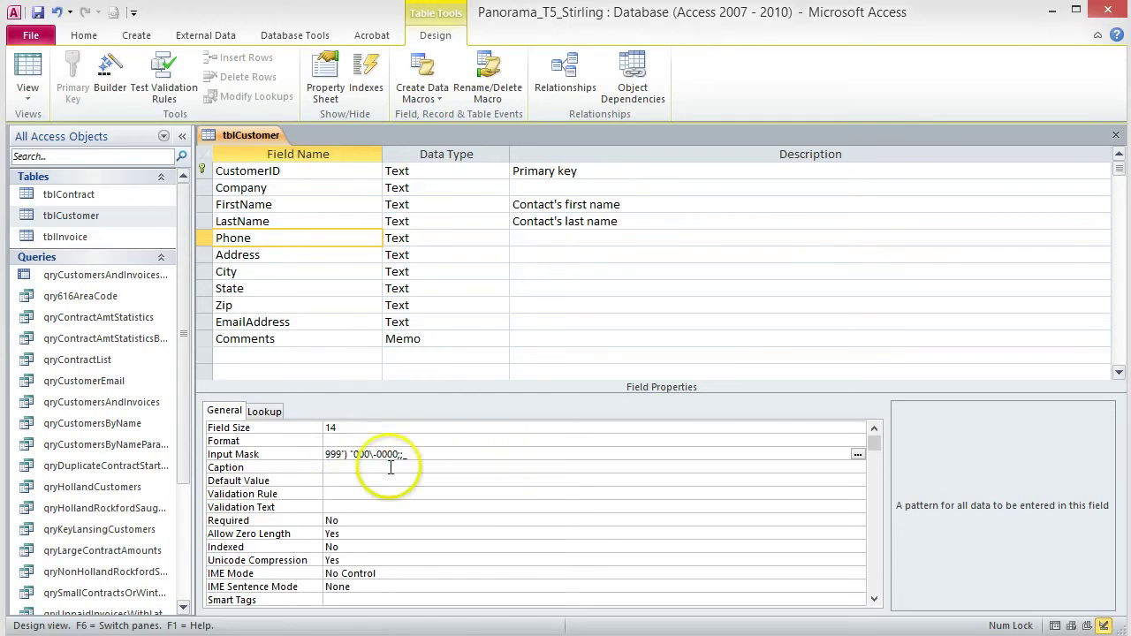
drag(341, 454, 348, 454)
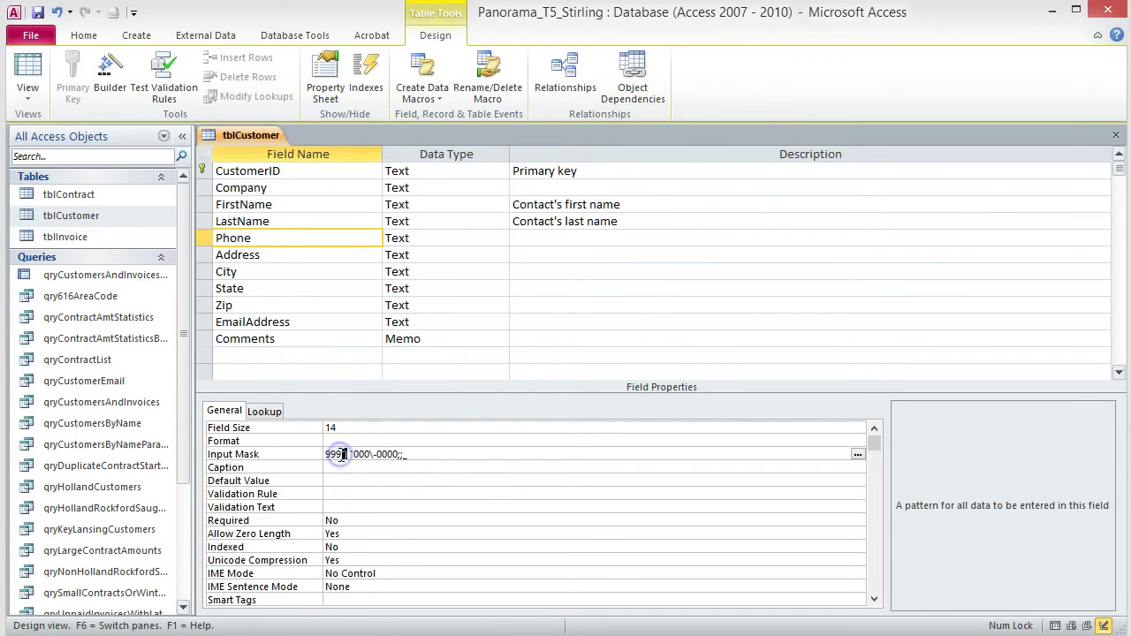
key(Delete)
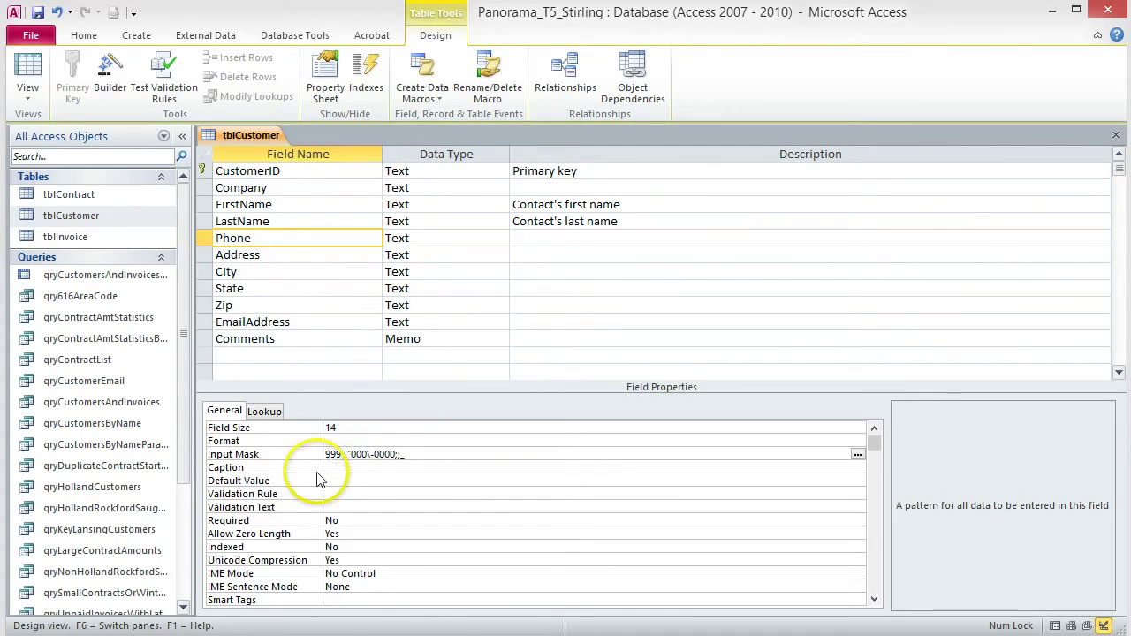
text(-)
key(BackSpace)
key(BackSpace)
text(\-)
key(Delete)
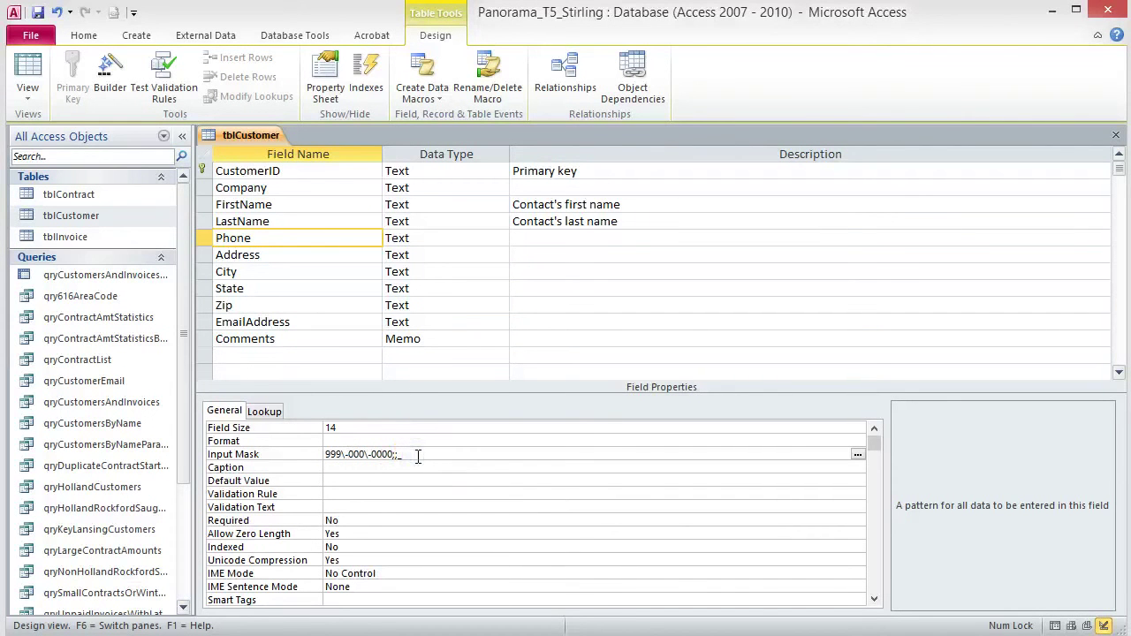
key(Return)
click(361, 467)
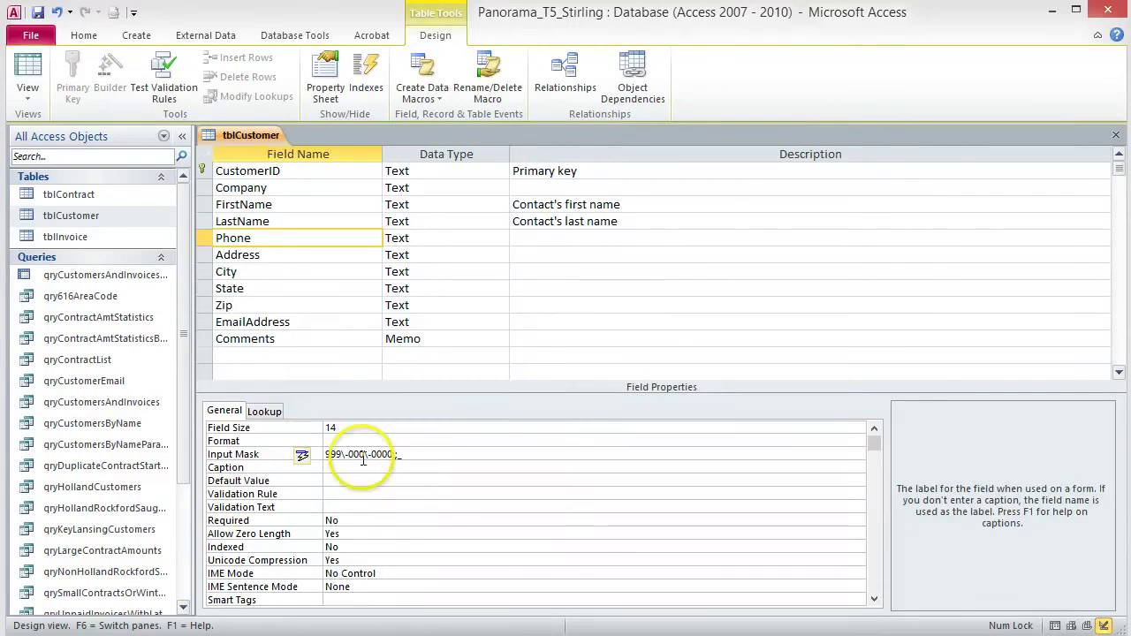
- Update the input mask everywhere Phone is used, including the forms frmCustomer and frmCustomerContracts
click(318, 458)
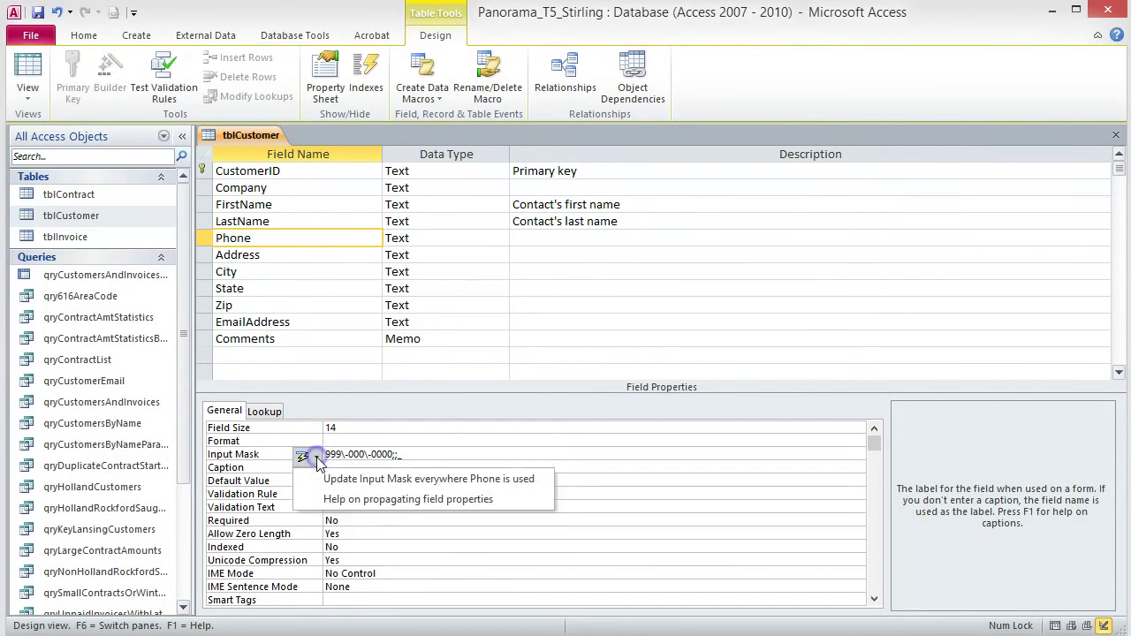
click(422, 479)
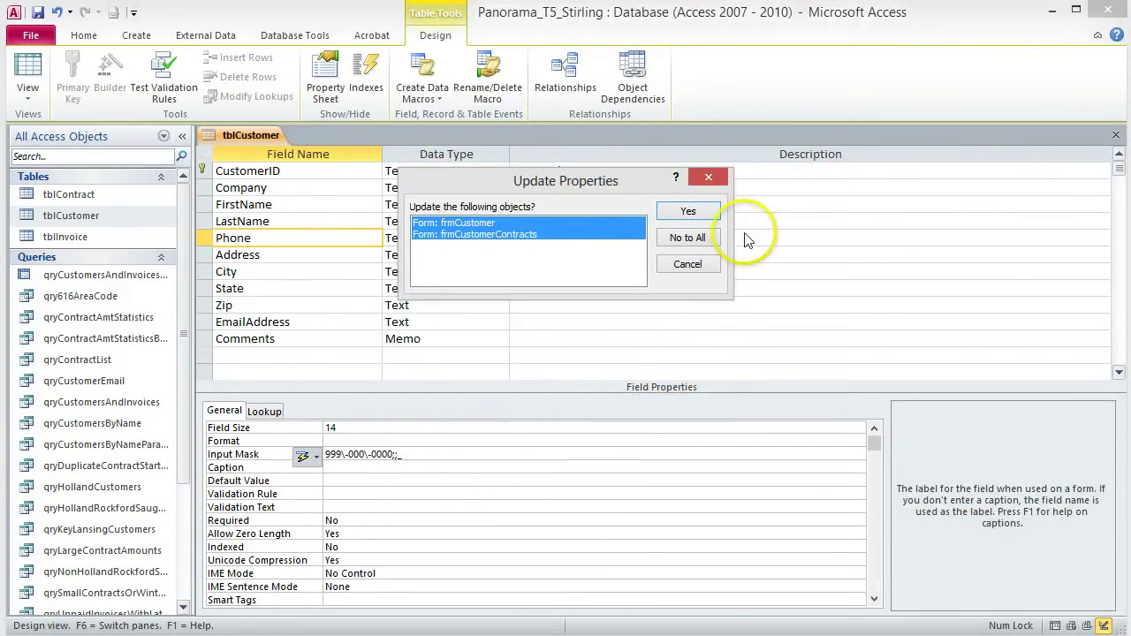
click(706, 210)
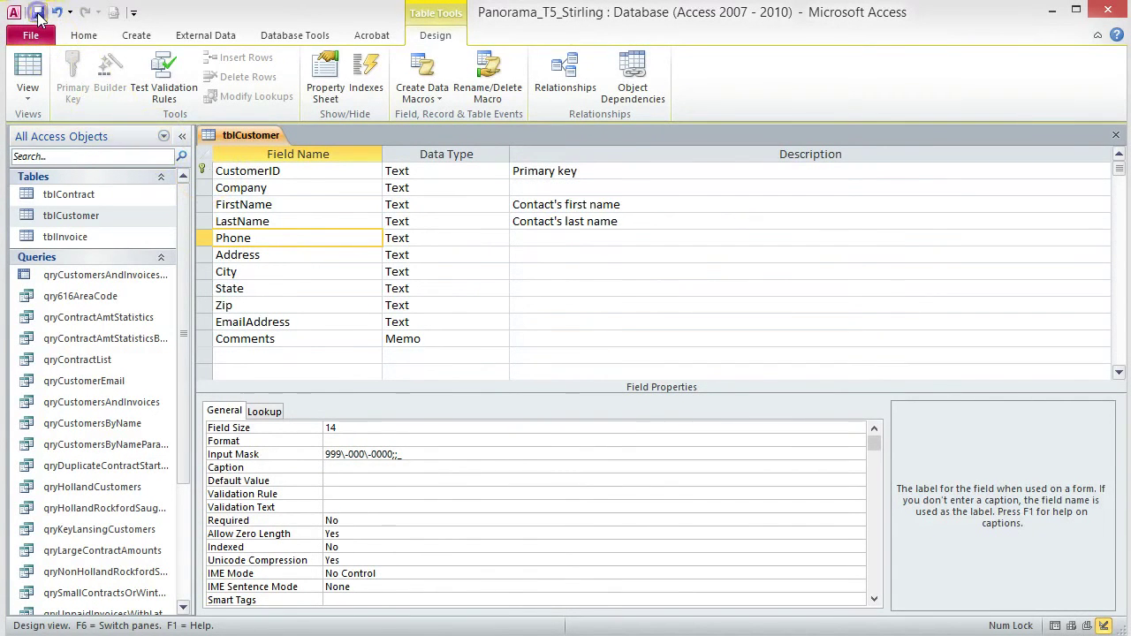
- Examine the tblCustomer records in Datasheet view, checking how the phone numbers are formatted
click(28, 70)
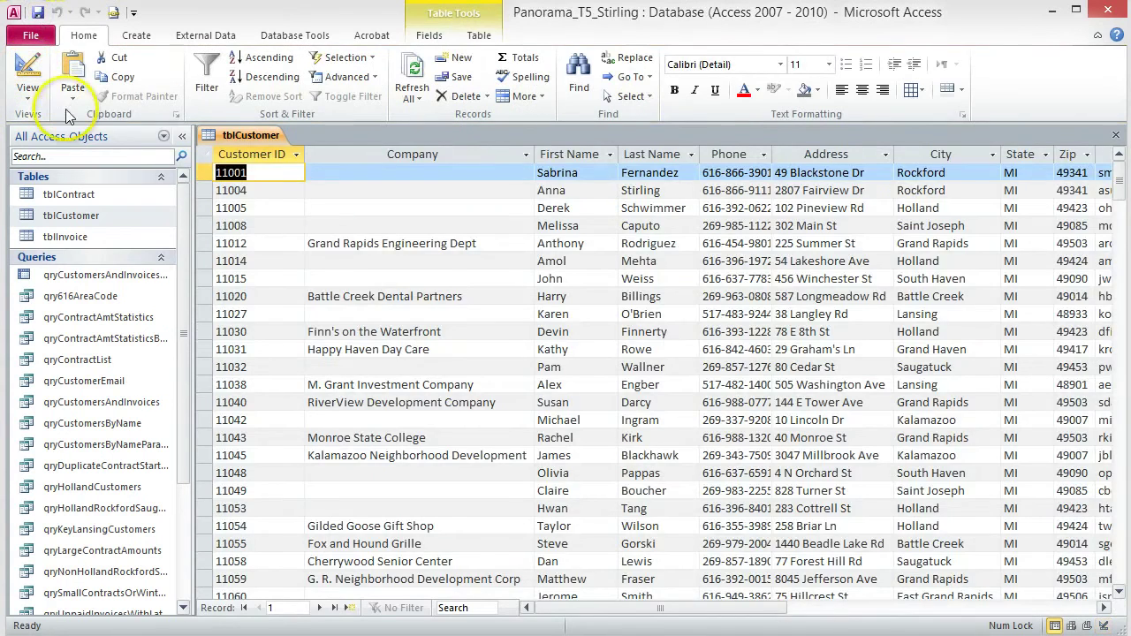
drag(565, 609, 614, 608)
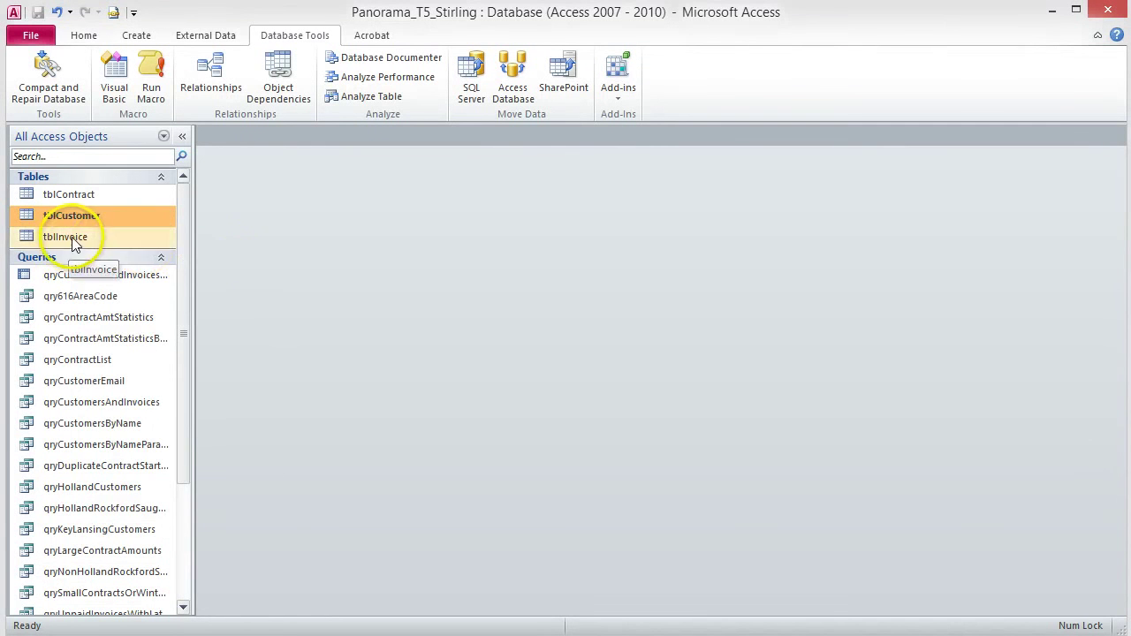
- In Design view of tblInvoice, set the InvoiceAmt field's validation rule to >10
right_click(73, 236)
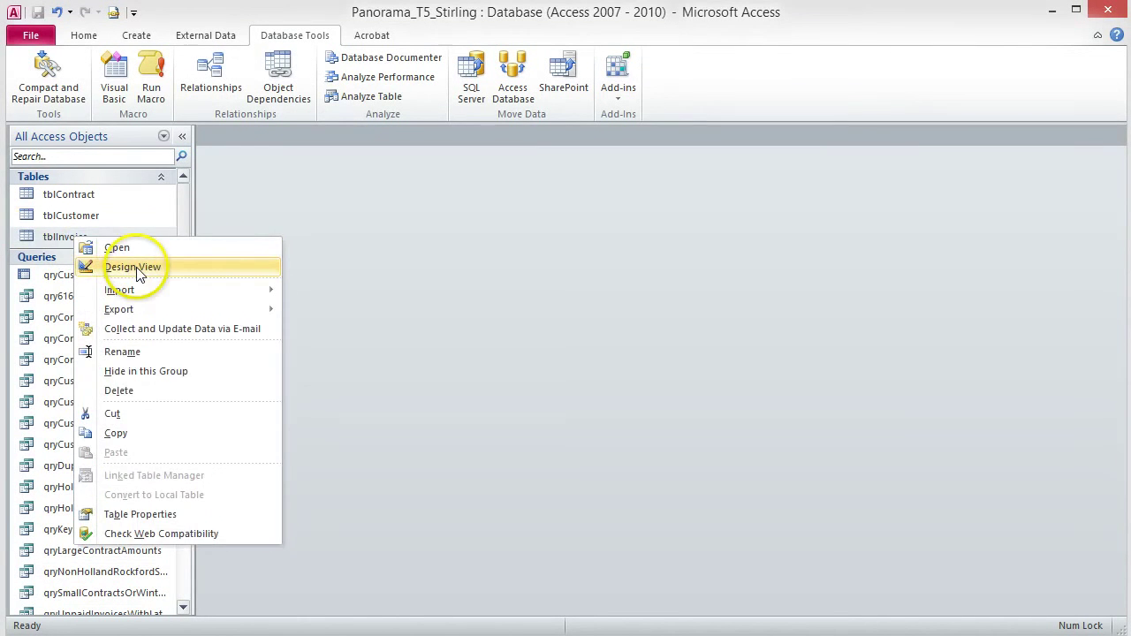
click(137, 268)
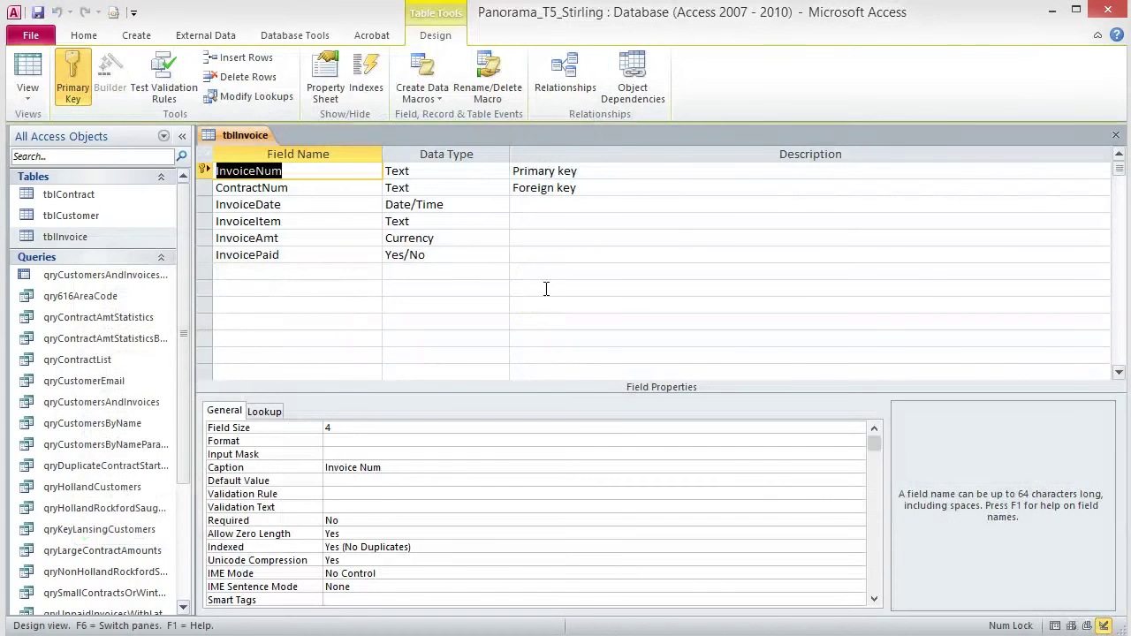
click(354, 242)
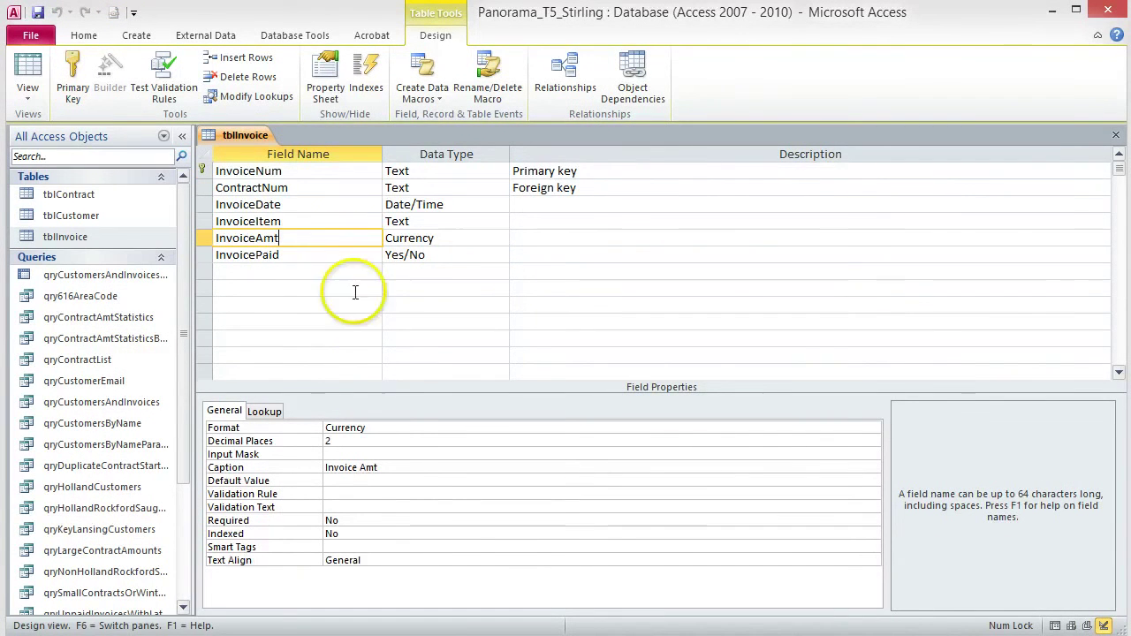
click(400, 468)
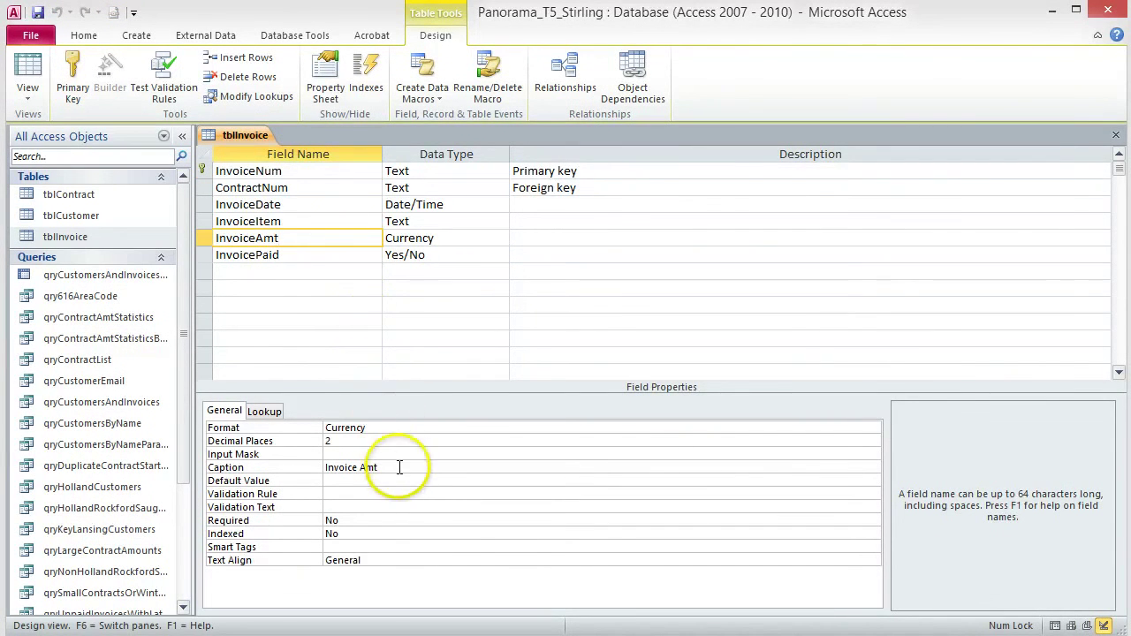
click(341, 492)
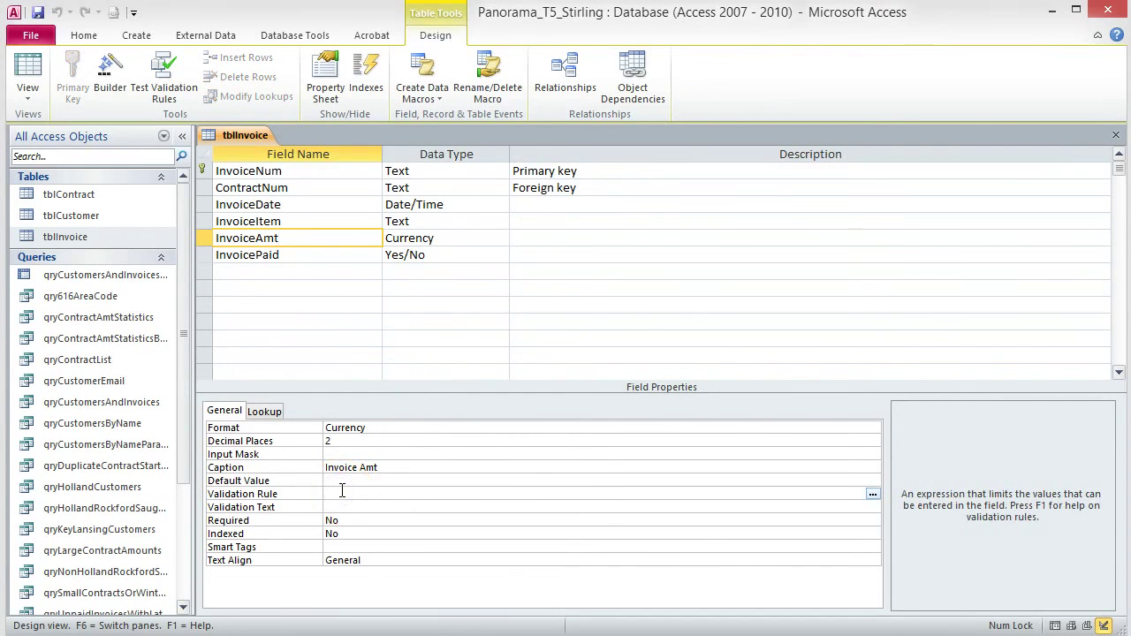
text(>10)
key(Return)
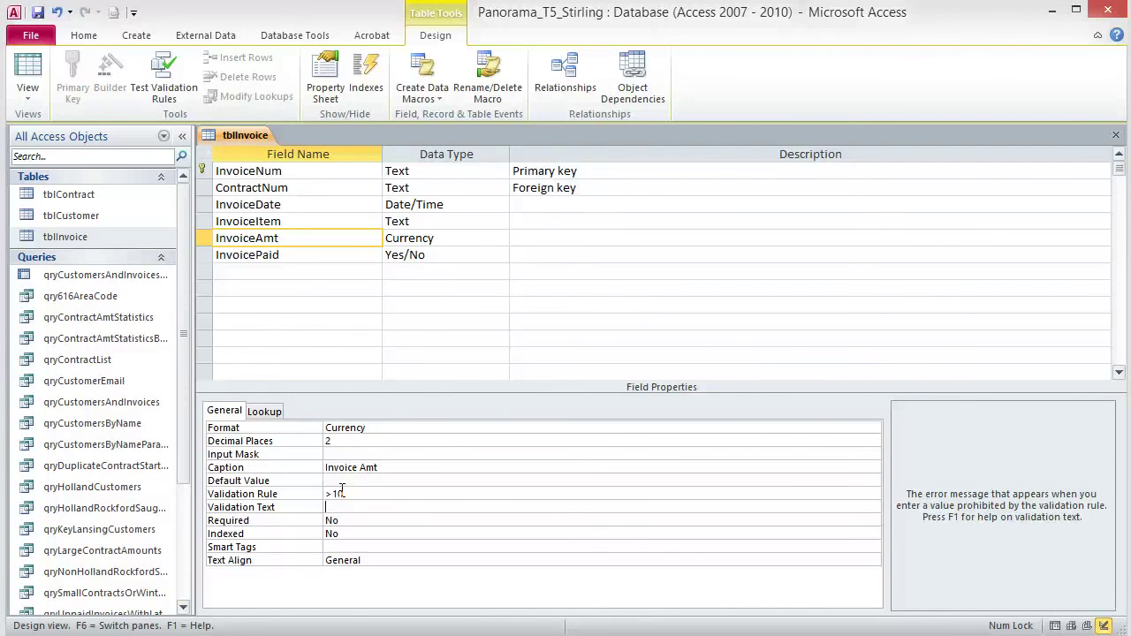
- Set InvoiceAmt's validation text to "Invoice amounts must be greater than 10" and save tblInvoice, testing existing data against the new rule
text(Invoice amounts must be greater than )
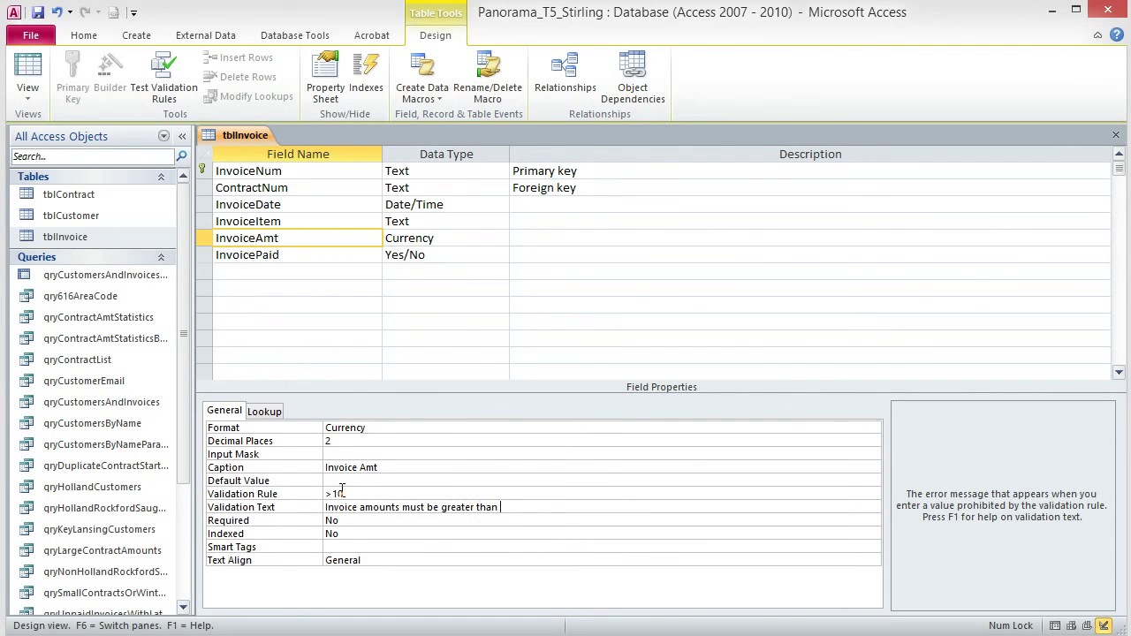
text(10)
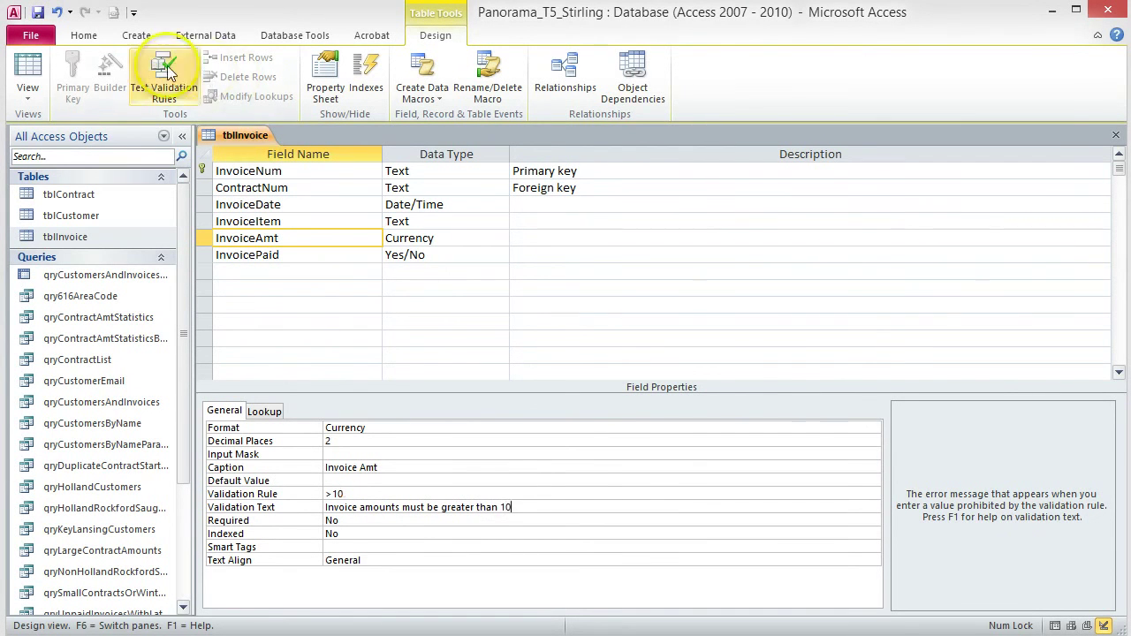
click(33, 16)
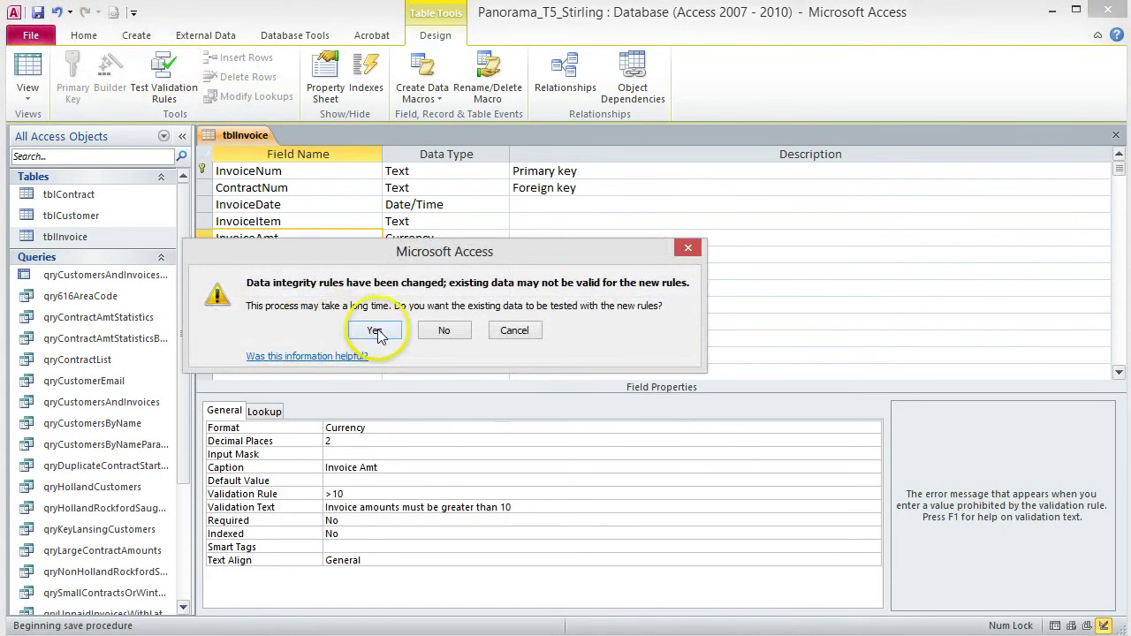
click(375, 330)
- In Datasheet view of tblInvoice, try to change the first record's invoice amount to 5 to test the validation rule
click(28, 71)
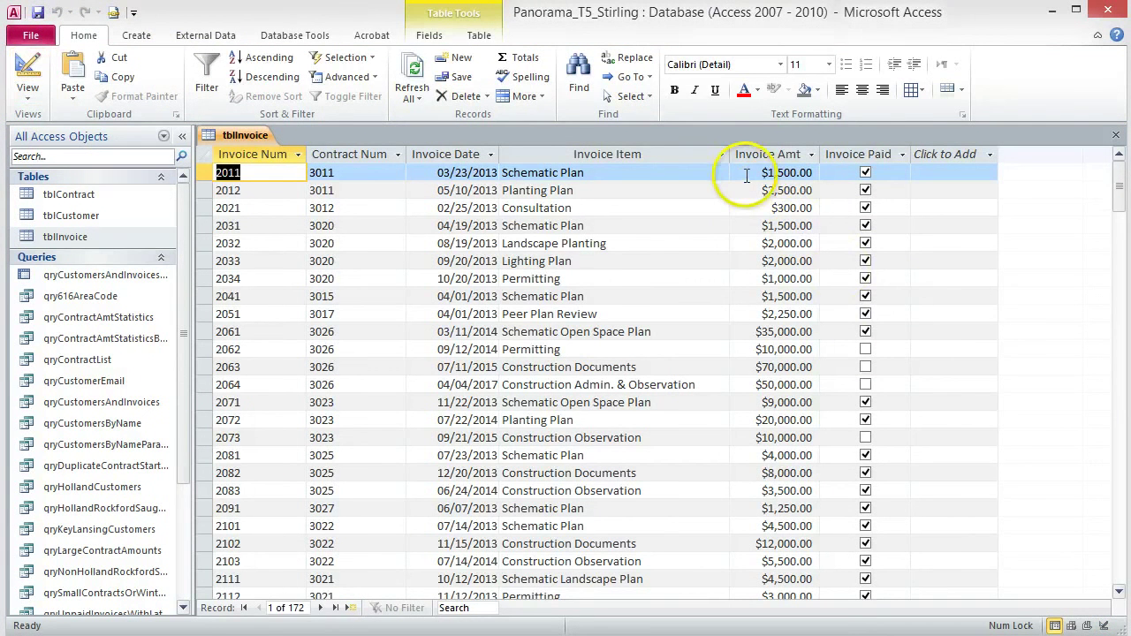
click(755, 172)
drag(756, 172, 819, 174)
text(5)
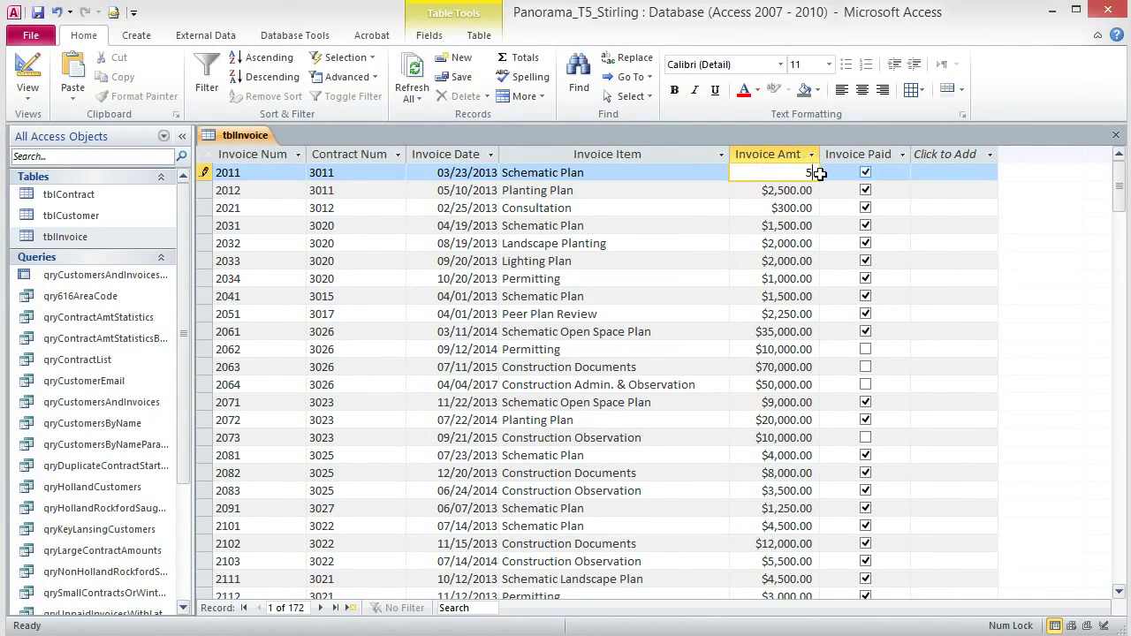
key(Tab)
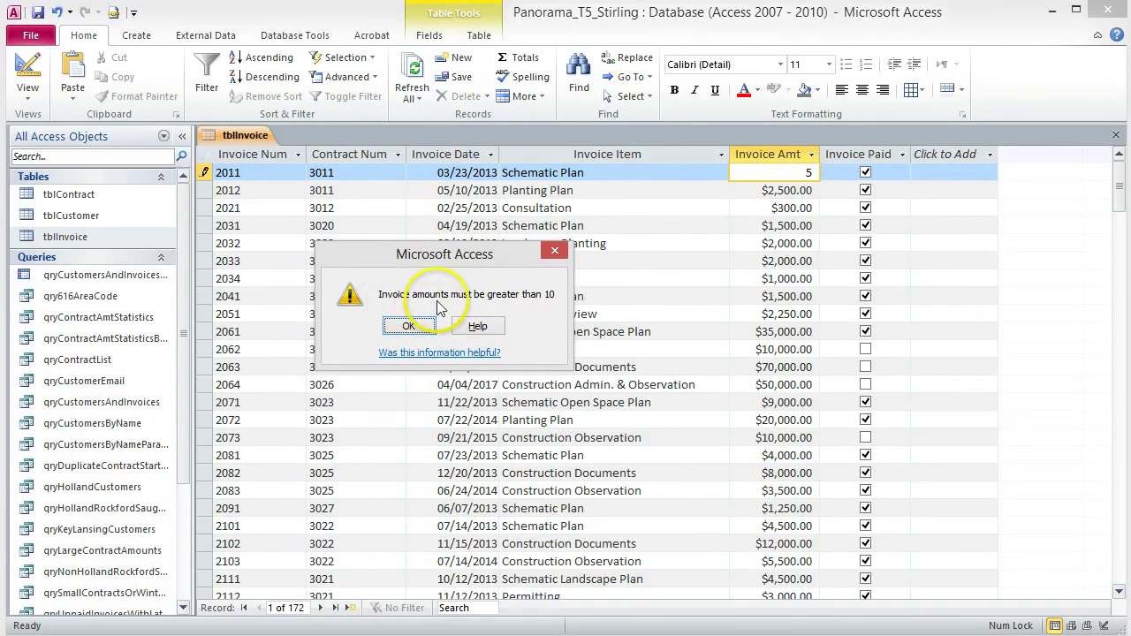
click(404, 327)
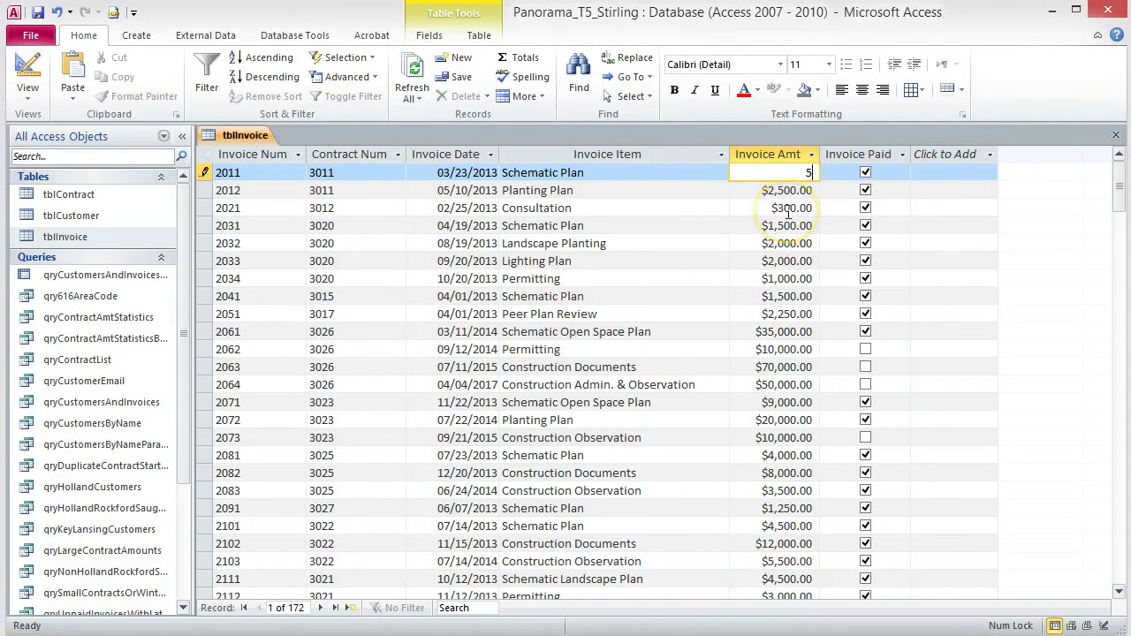
- Set the first record's invoice amount to 1500
double_click(809, 172)
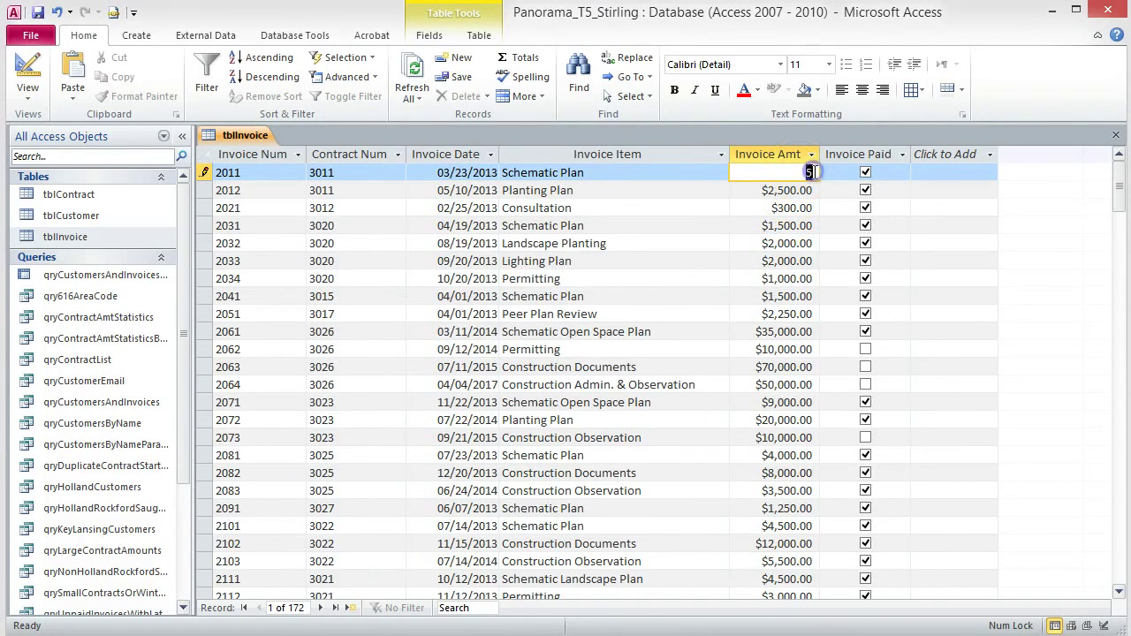
text(1500)
key(Tab)
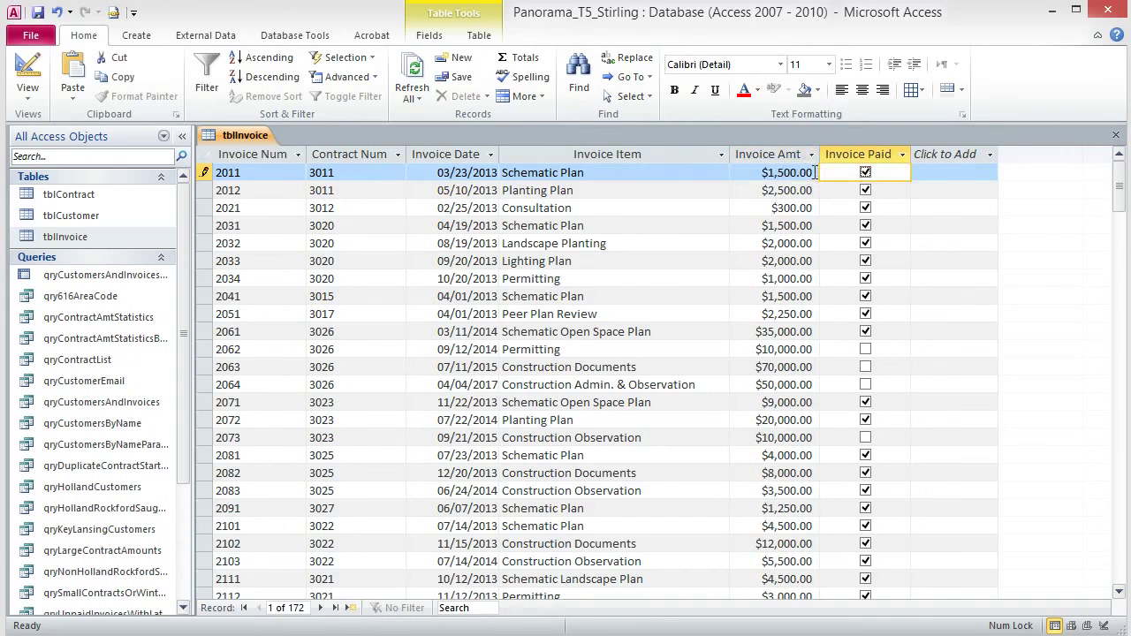